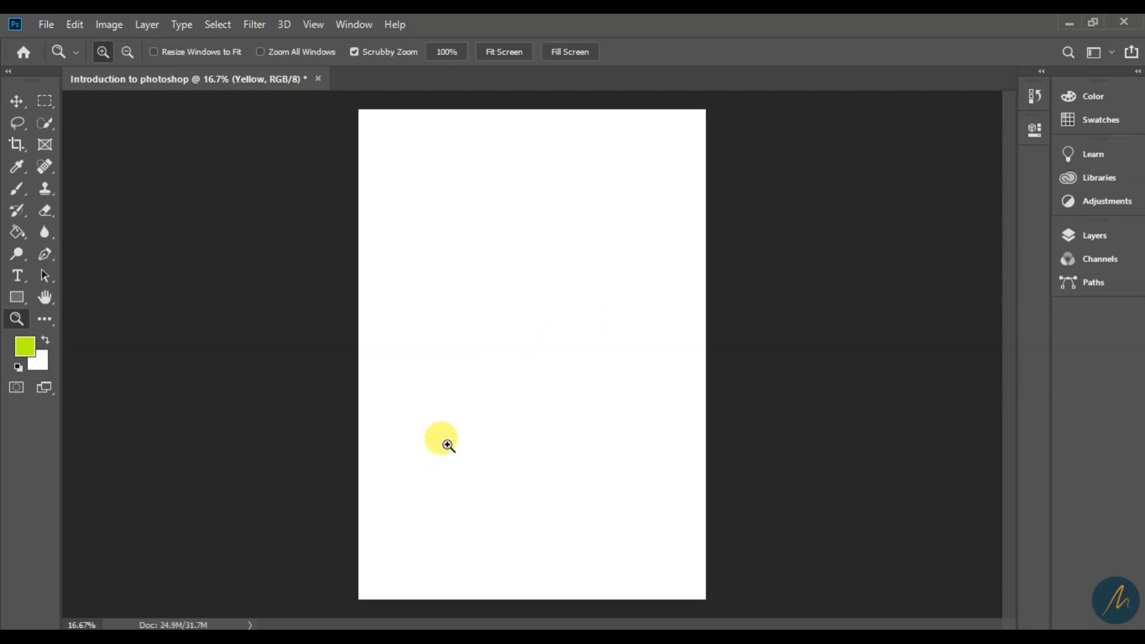
# Step: Switch to File Explorer and open 3049 tutol sl and 2918806 tuto sel from the Pictures Packages folder in Photoshop
pyautogui.click(172, 637)
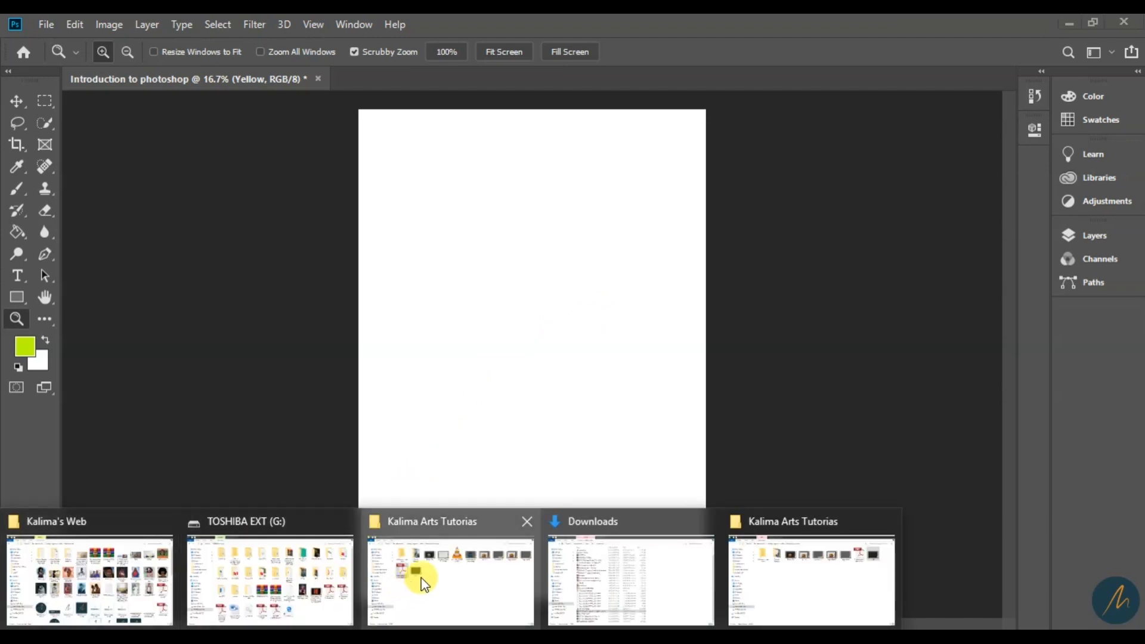
pyautogui.click(424, 582)
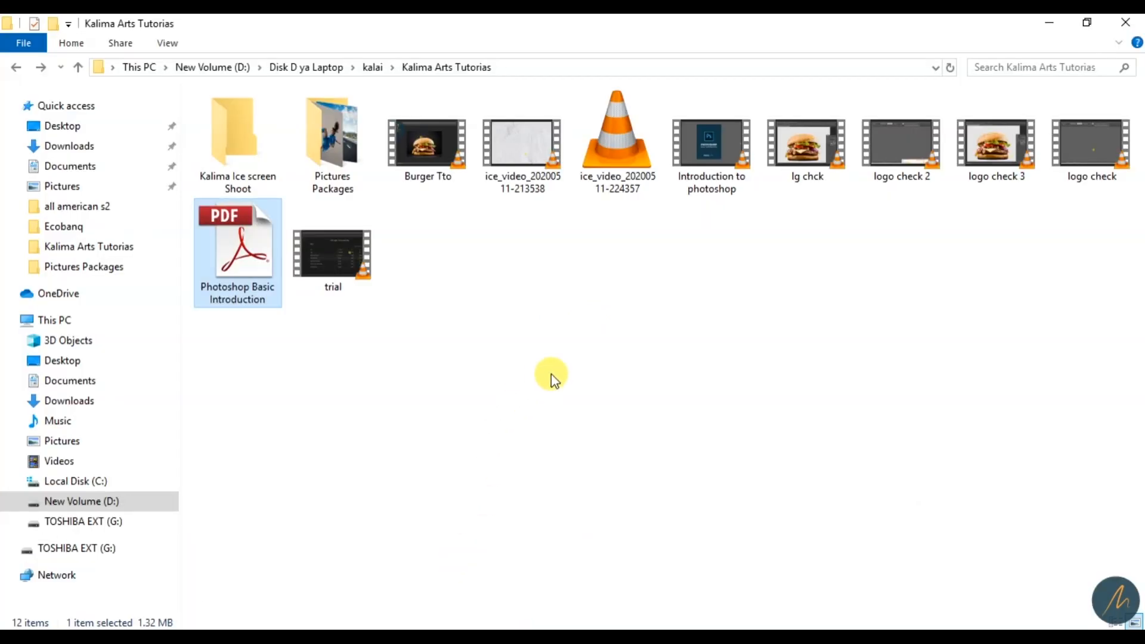
pyautogui.doubleClick(327, 139)
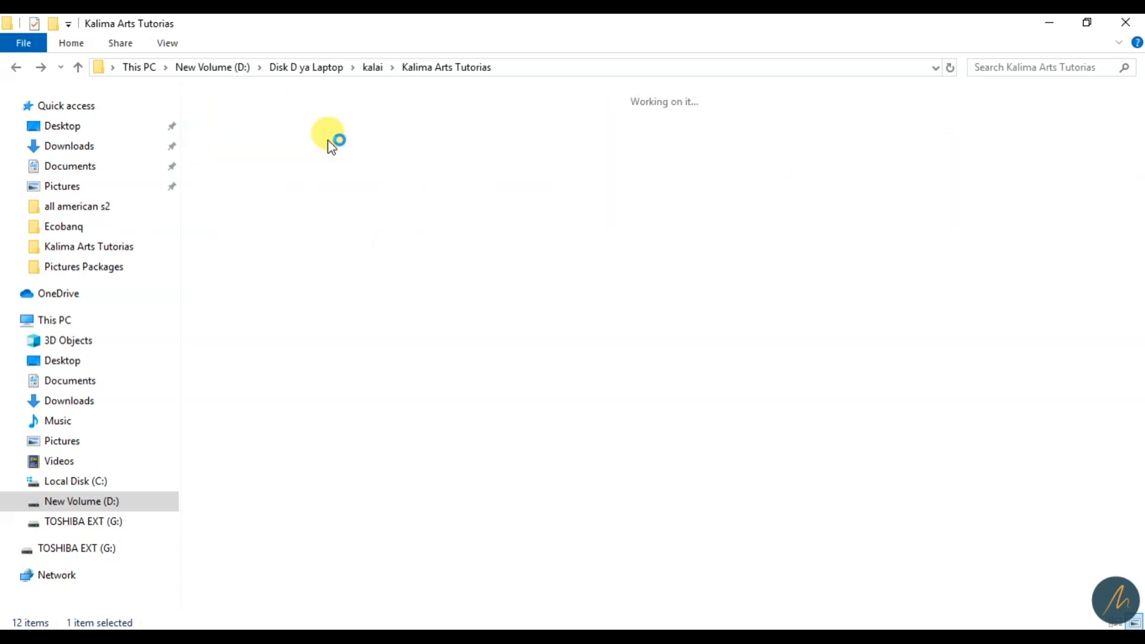
pyautogui.click(809, 127)
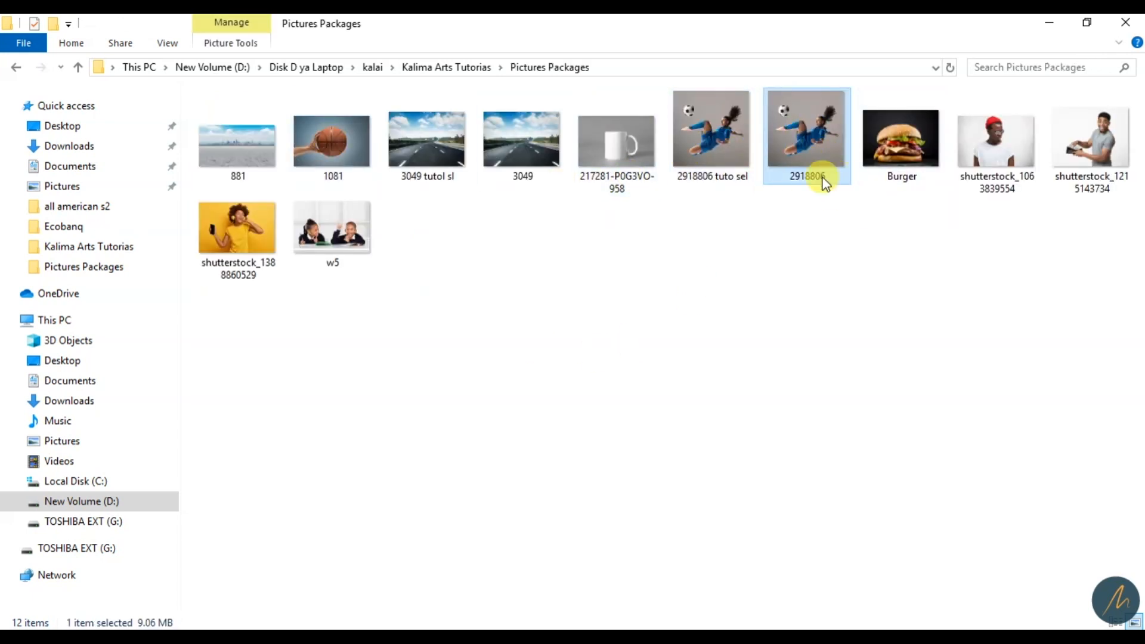
pyautogui.click(712, 130)
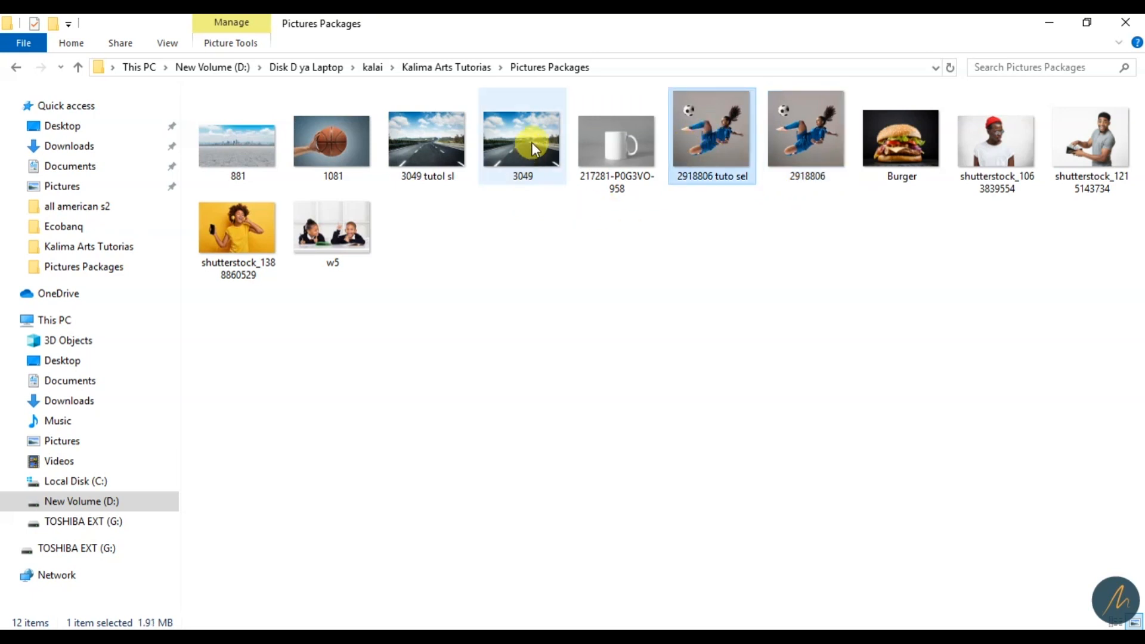
pyautogui.keyDown('ctrl'); pyautogui.click(446, 153); pyautogui.keyUp('ctrl')
pyautogui.moveTo(422, 150); pyautogui.dragTo(488, 352)
pyautogui.moveTo(424, 166); pyautogui.dragTo(536, 76)
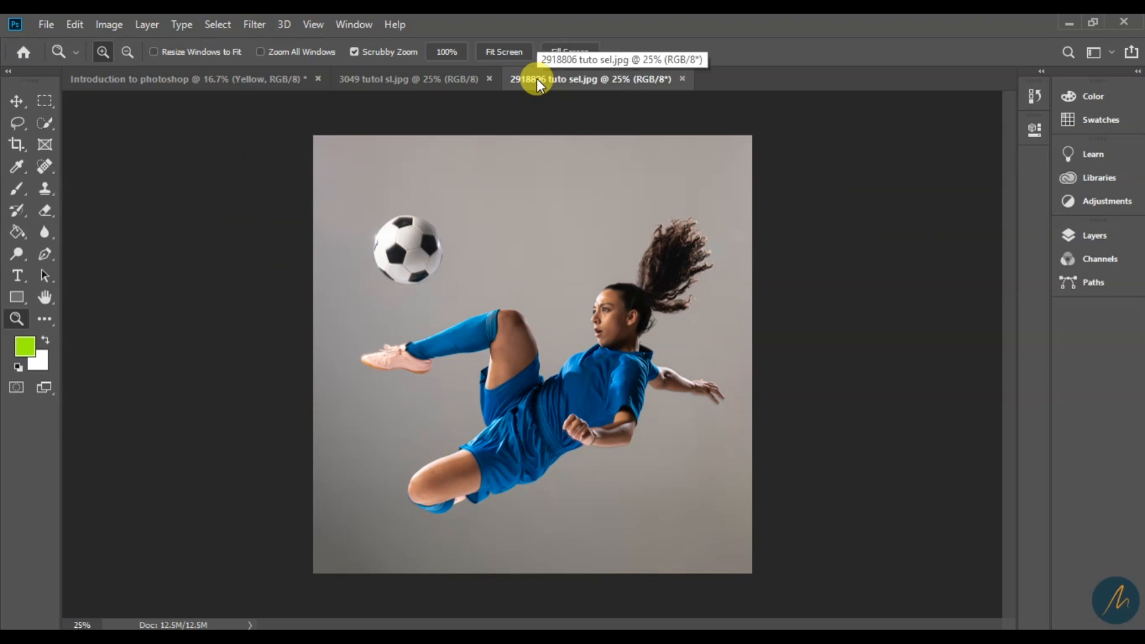
# Step: Review the footballer picture's layers and compare it with the road picture, returning to the footballer document
pyautogui.click(1072, 239)
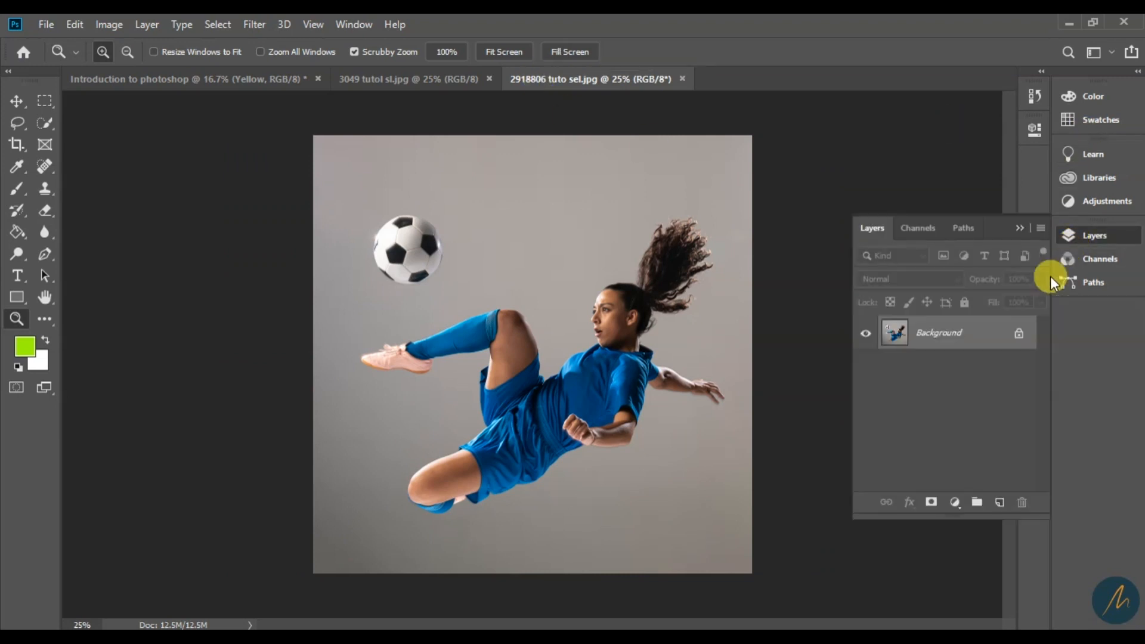
pyautogui.click(1080, 235)
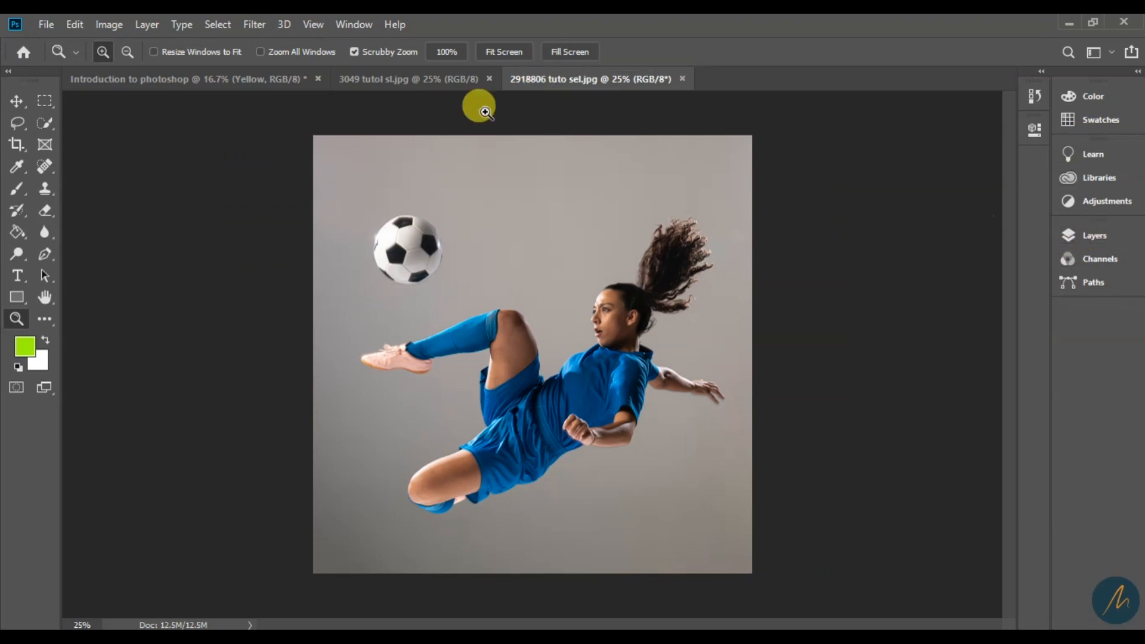
pyautogui.click(434, 80)
pyautogui.click(592, 78)
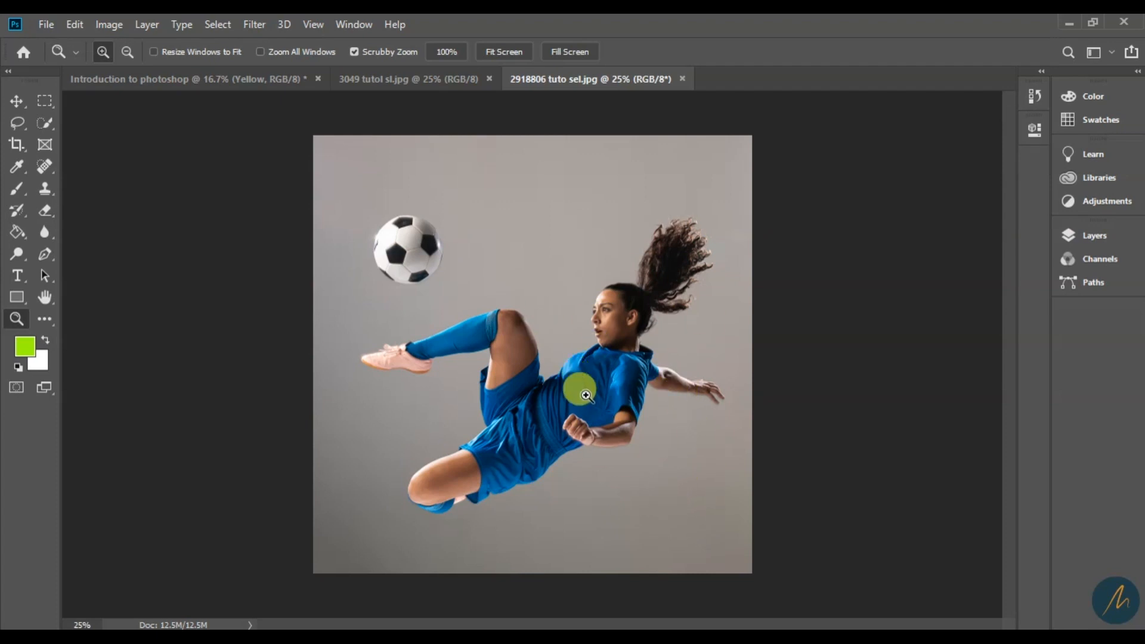
pyautogui.click(419, 78)
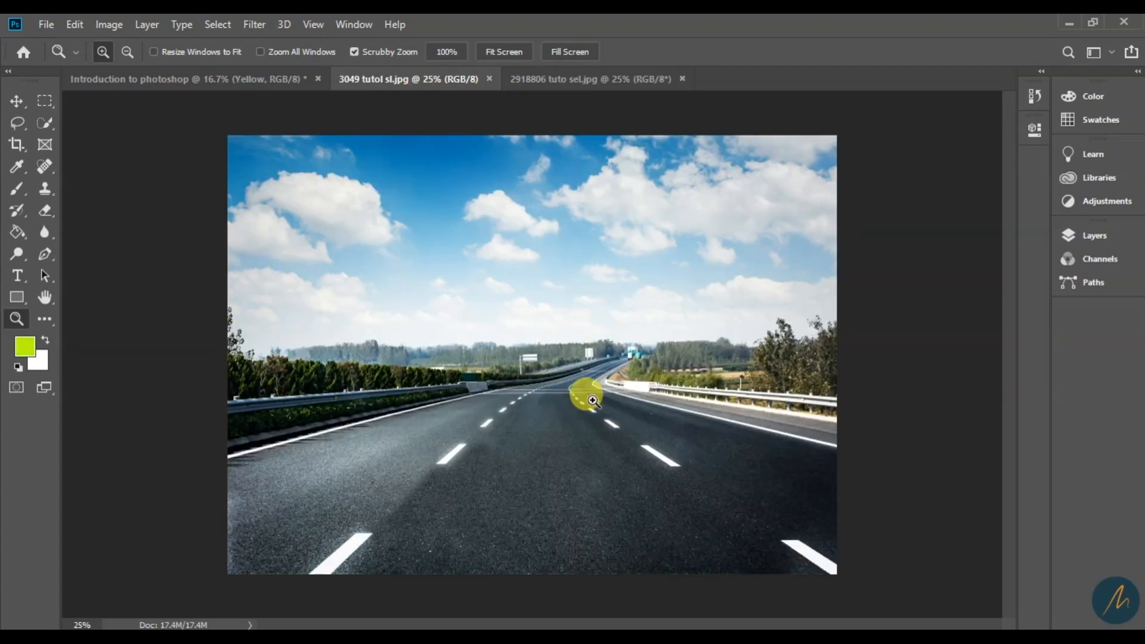
pyautogui.click(588, 80)
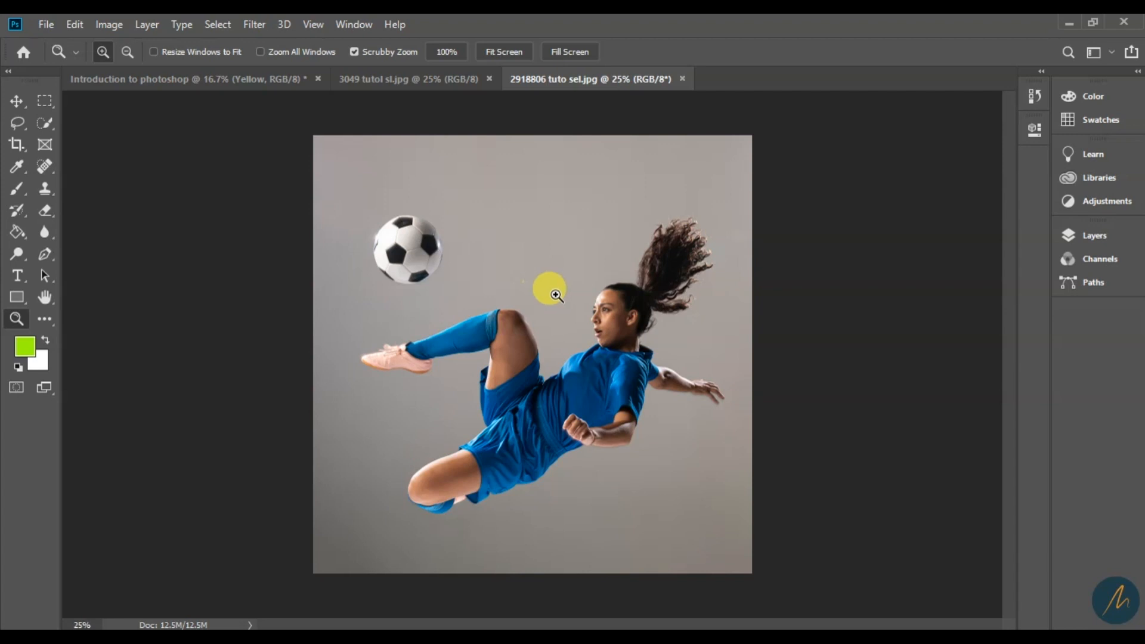
# Step: Choose the Quick Selection tool and unlock the Background layer of the footballer picture
pyautogui.click(43, 121)
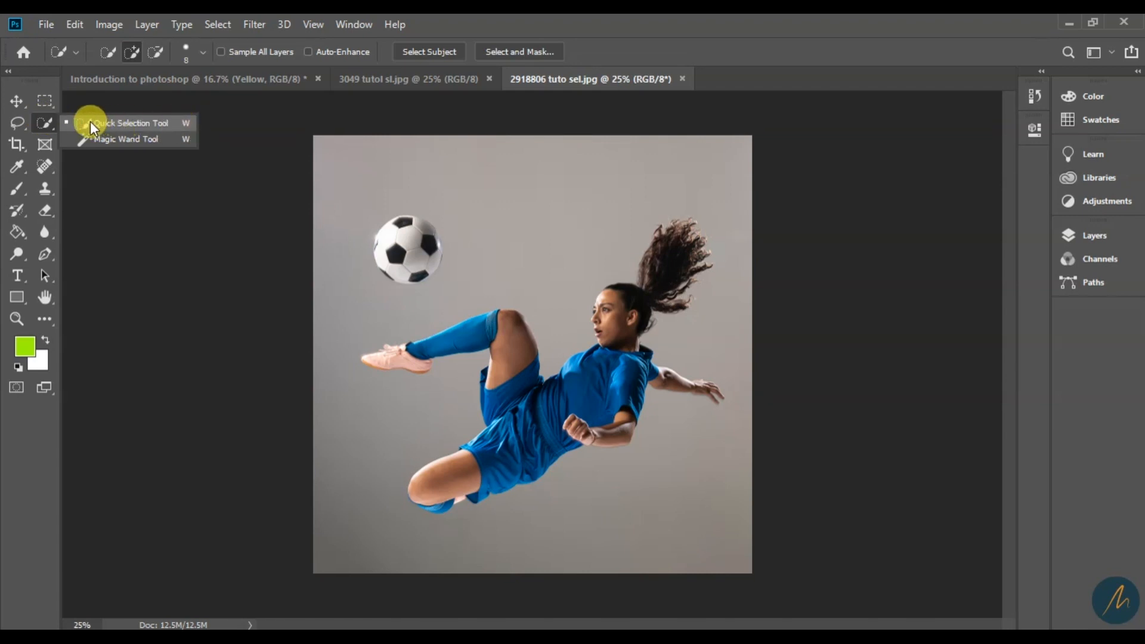
pyautogui.click(48, 118)
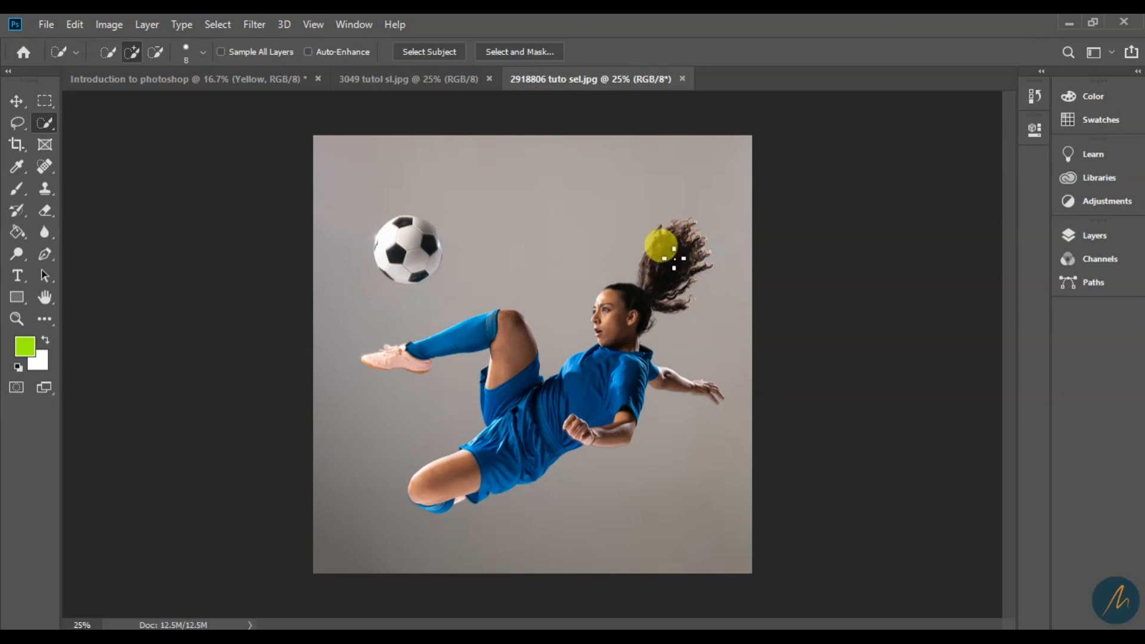
pyautogui.click(1124, 236)
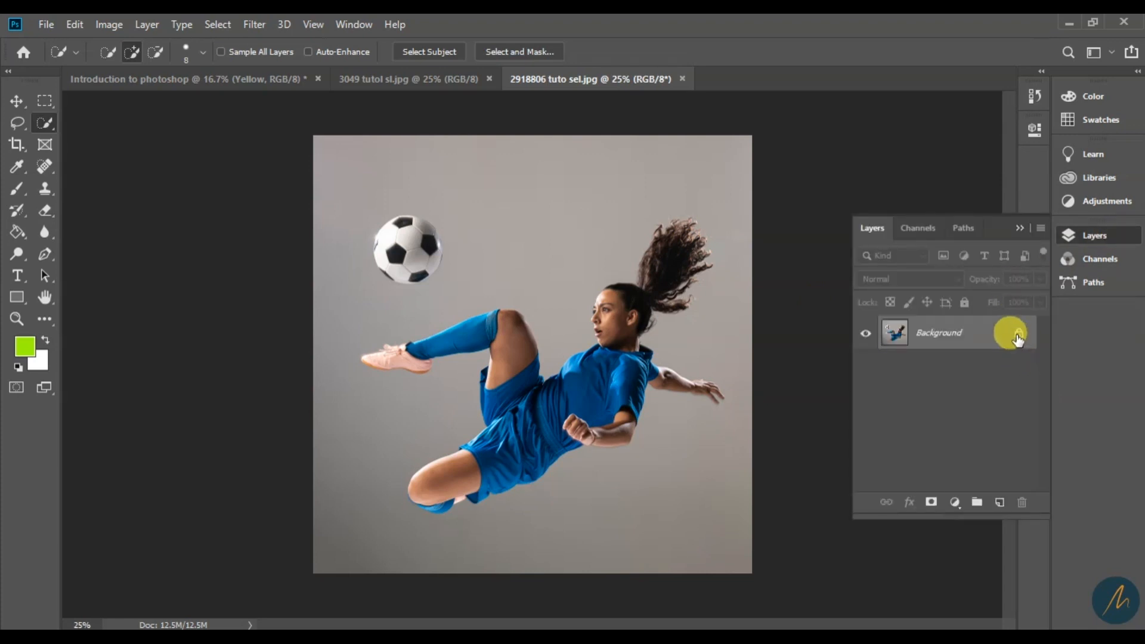
pyautogui.click(1018, 338)
pyautogui.hotkey('ctrl', 'z')
pyautogui.click(1018, 338)
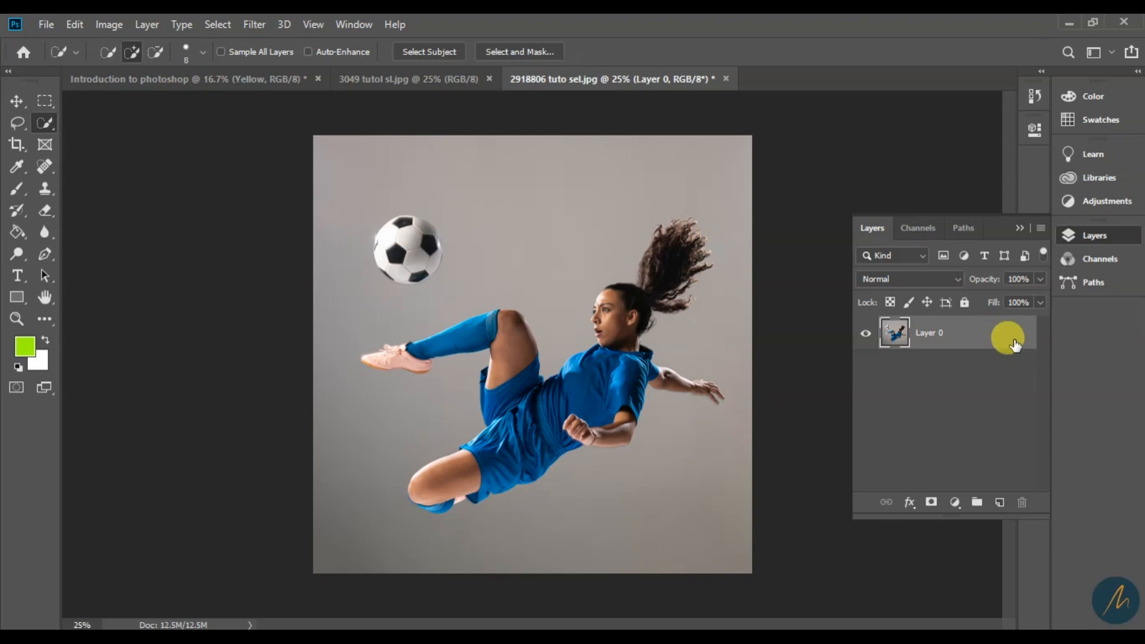
# Step: Duplicate the unlocked footballer layer and hide the original beneath the copy
pyautogui.moveTo(993, 339); pyautogui.dragTo(999, 500)
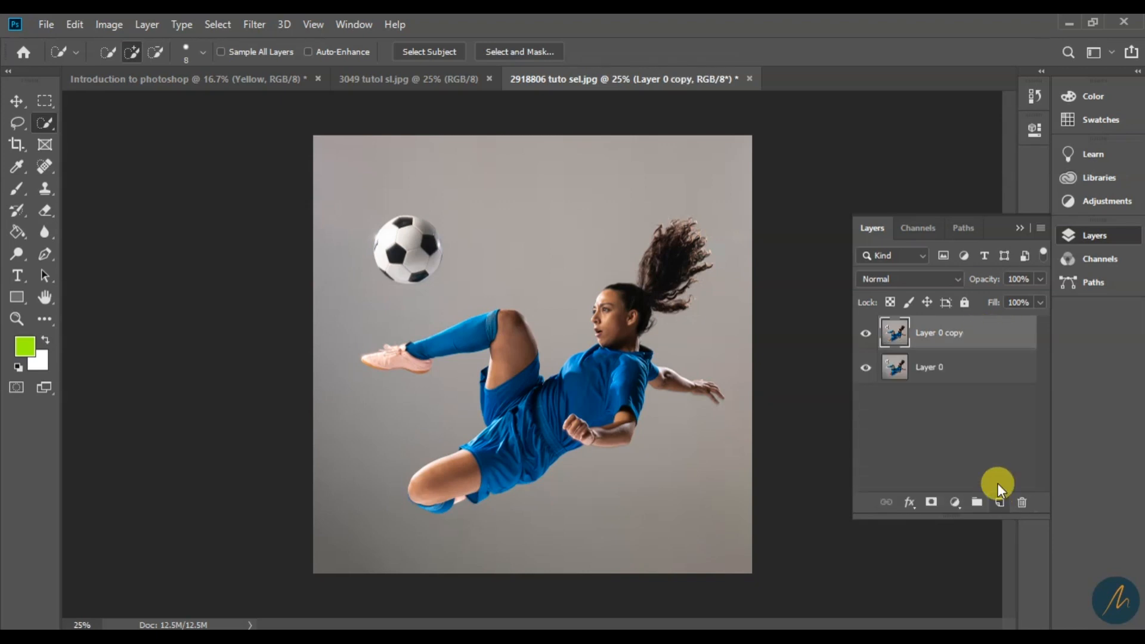
pyautogui.click(864, 369)
pyautogui.doubleClick(947, 334)
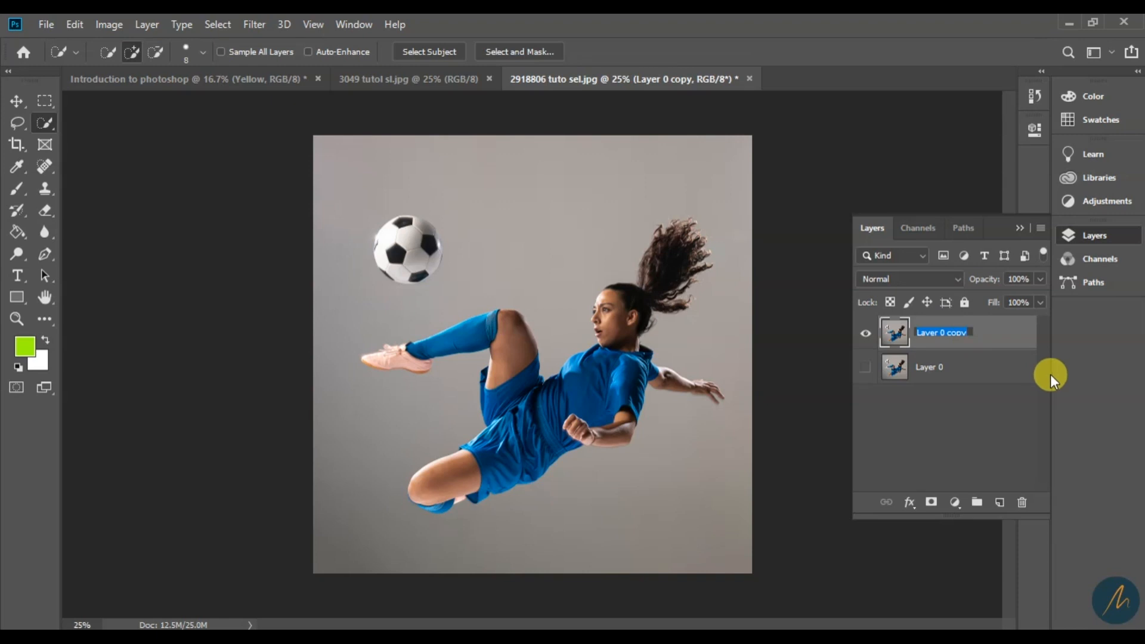
pyautogui.press('Return')
pyautogui.press('b')
pyautogui.press('l')
pyautogui.press('u')
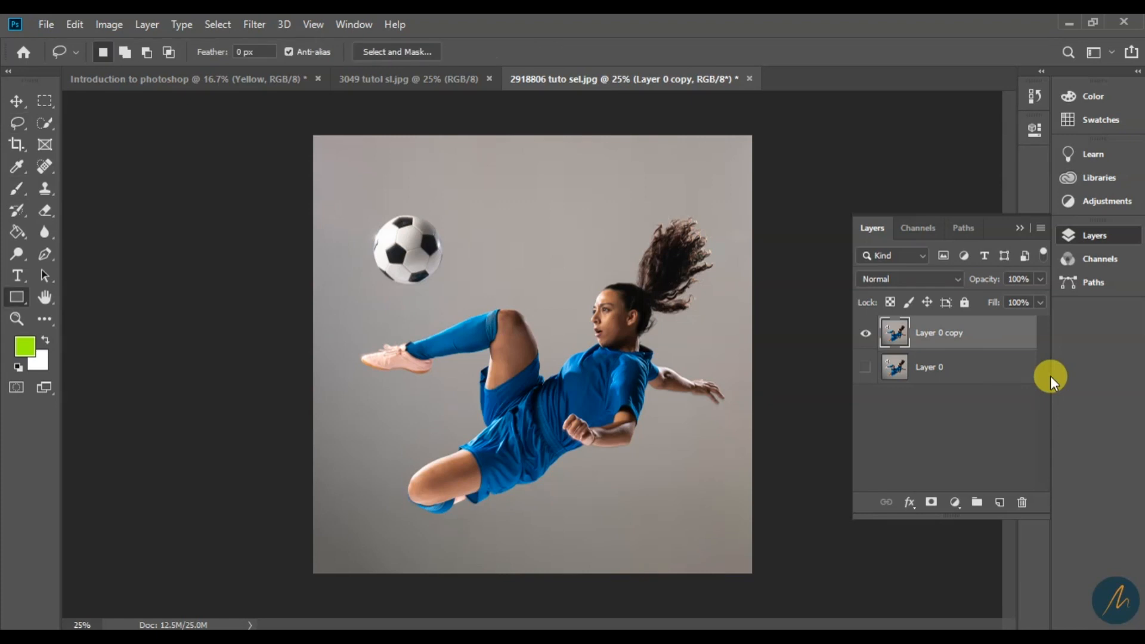
pyautogui.press('e')
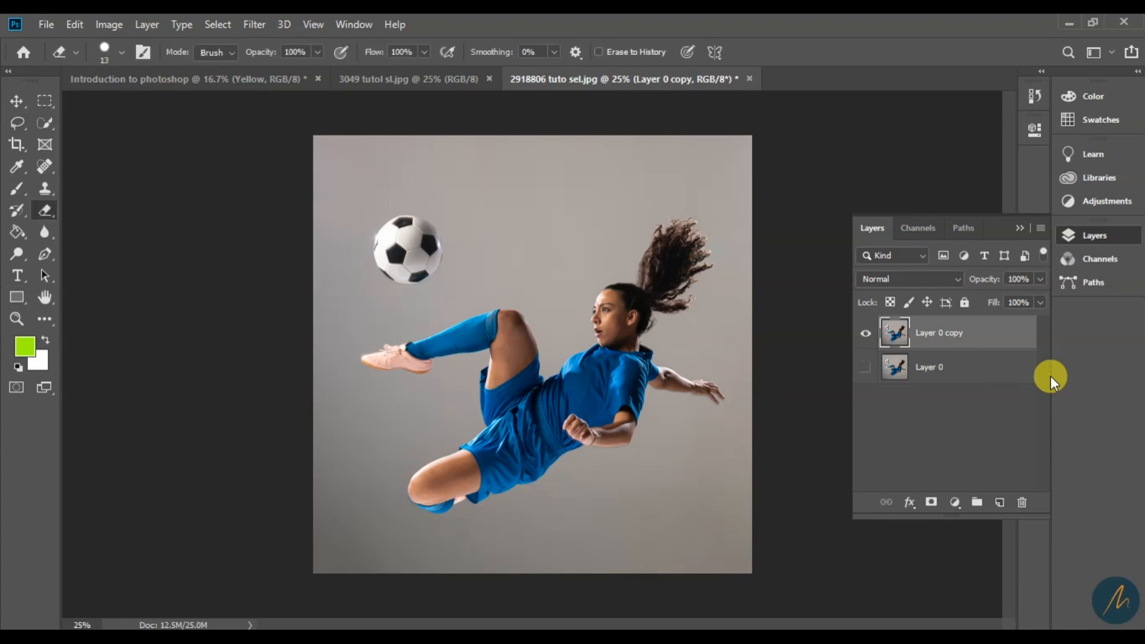
# Step: Rename the duplicated footballer layer as Blue Sky
pyautogui.doubleClick(947, 336)
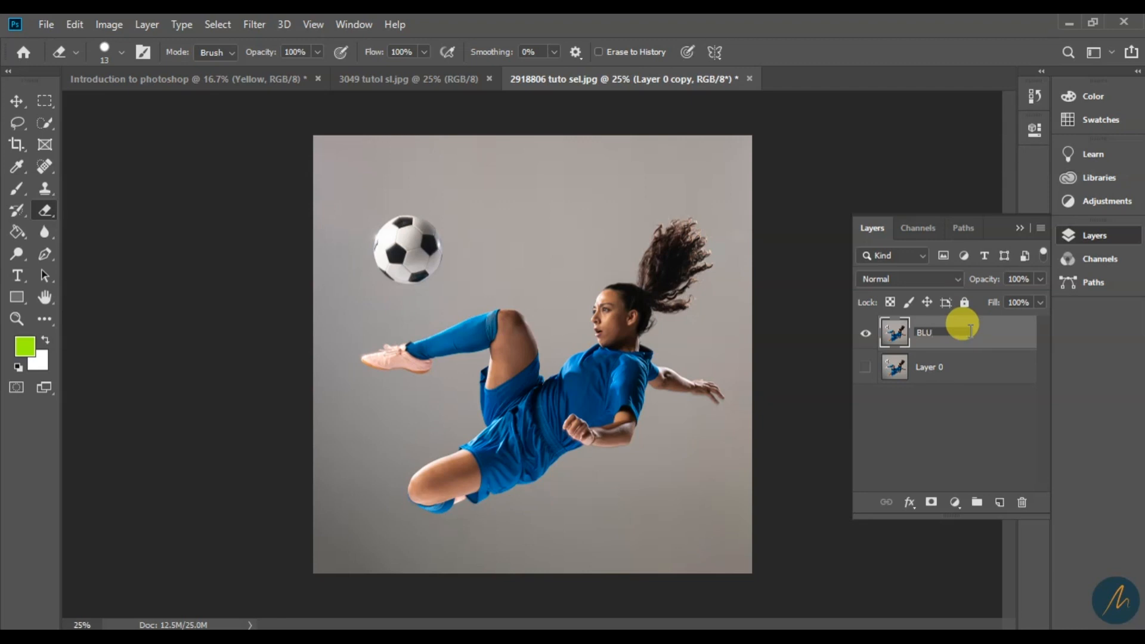
pyautogui.write('Blue Sky')
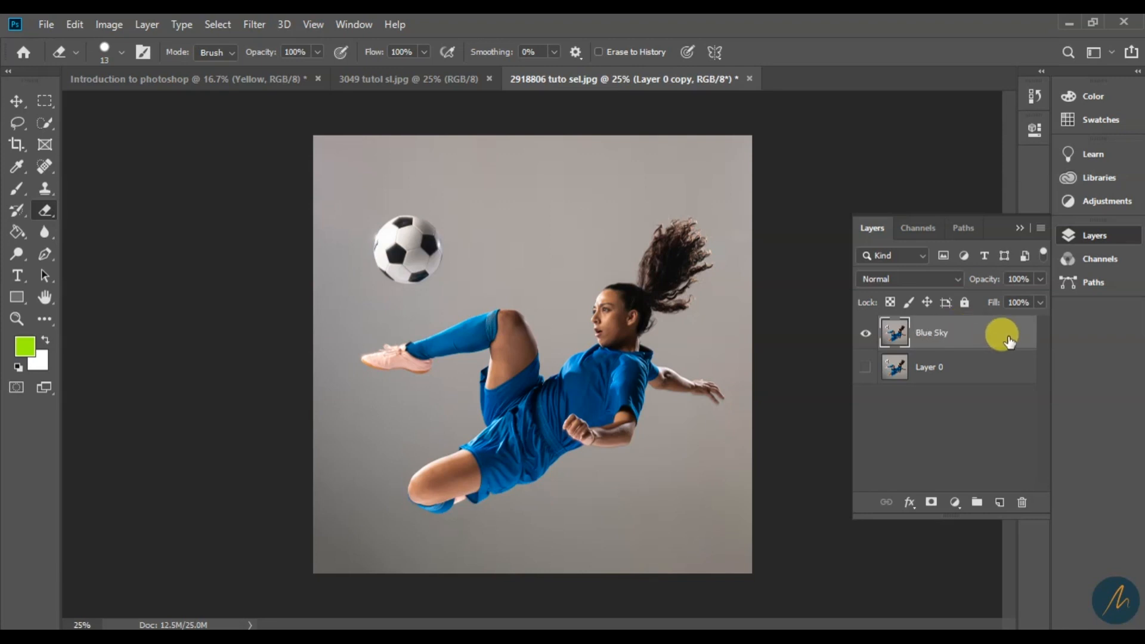
pyautogui.press('Return')
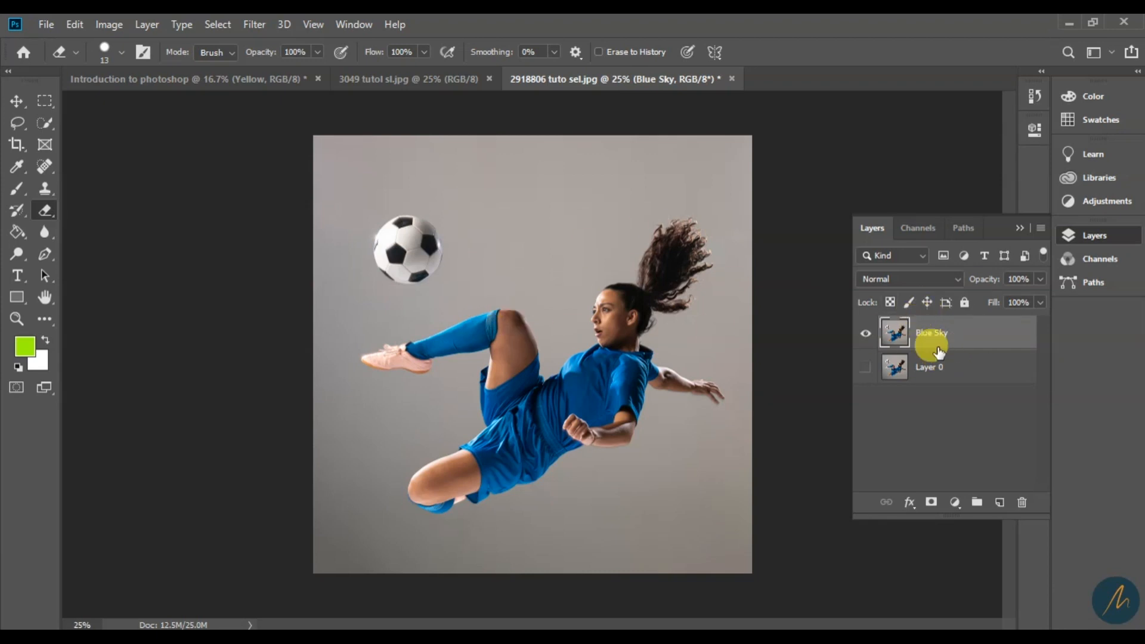
# Step: Examine the edges of the player's hair, face, arms and legs and the ball up close, and compare with the road picture
pyautogui.press('z')
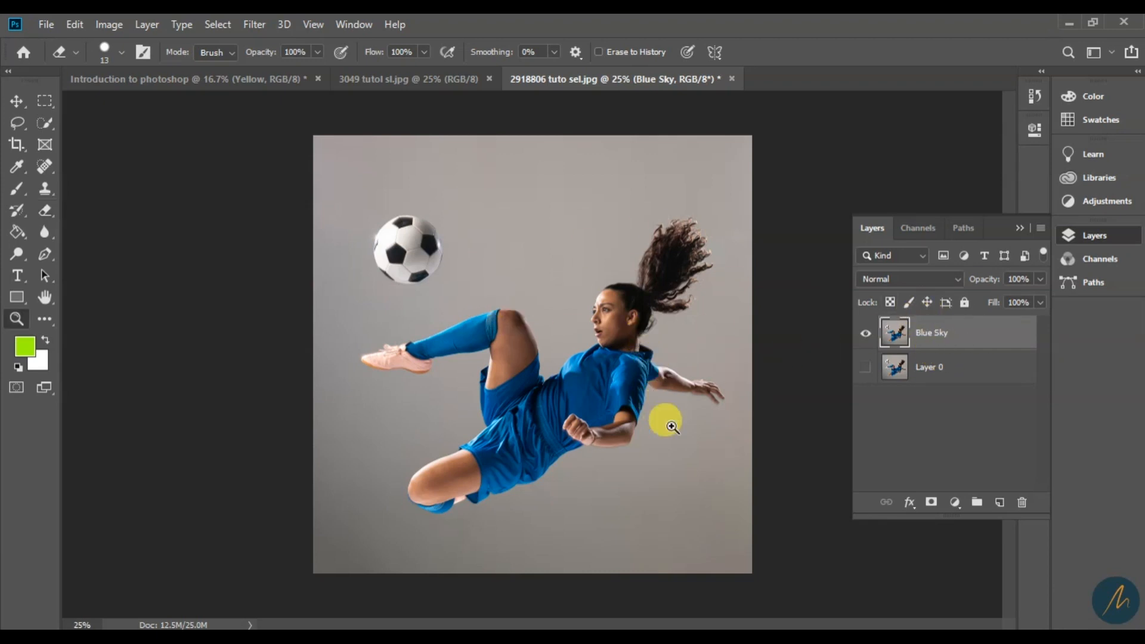
pyautogui.click(629, 418)
pyautogui.click(687, 373)
pyautogui.click(657, 369)
pyautogui.press('space')
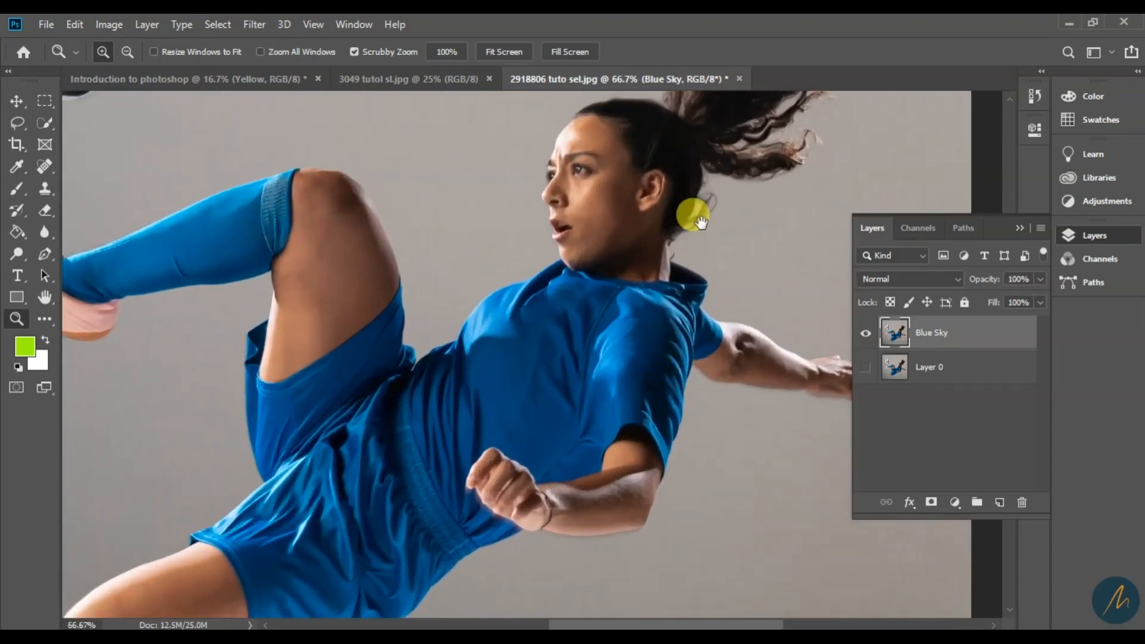
pyautogui.click(544, 320)
pyautogui.click(582, 338)
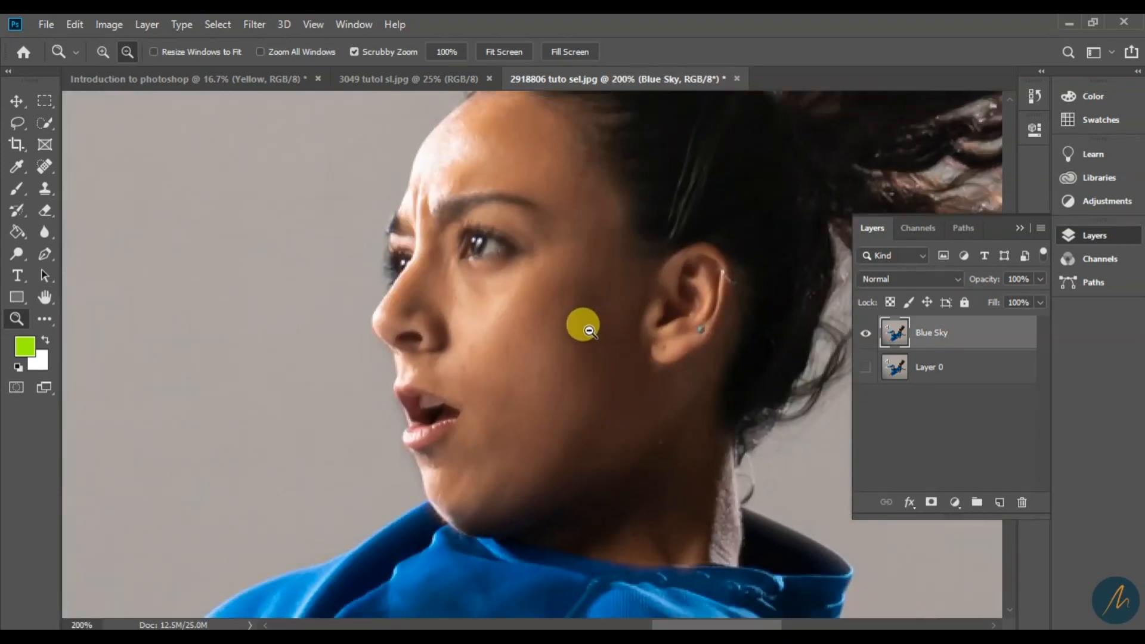
pyautogui.keyDown('alt'); pyautogui.click(588, 330); pyautogui.keyUp('alt')
pyautogui.keyDown('alt'); pyautogui.click(583, 334); pyautogui.keyUp('alt')
pyautogui.moveTo(484, 413); pyautogui.dragTo(551, 401)
pyautogui.click(462, 395)
pyautogui.moveTo(464, 396); pyautogui.dragTo(775, 459)
pyautogui.moveTo(470, 334); pyautogui.dragTo(549, 519)
pyautogui.moveTo(693, 533); pyautogui.dragTo(334, 286)
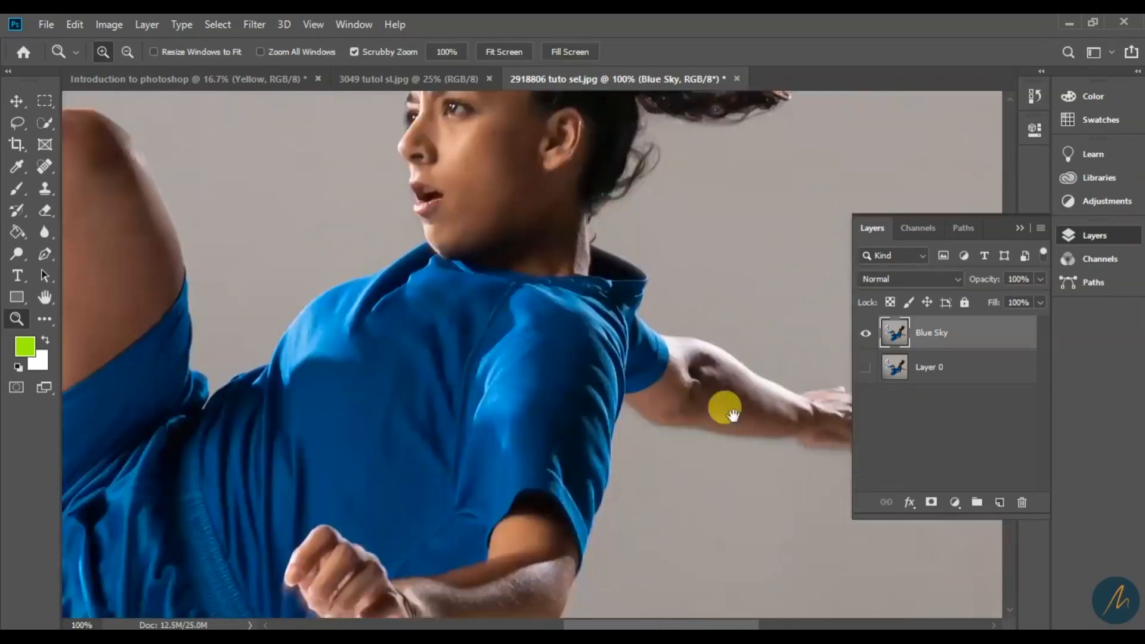
pyautogui.moveTo(732, 413); pyautogui.dragTo(767, 296)
pyautogui.moveTo(450, 296); pyautogui.dragTo(569, 467)
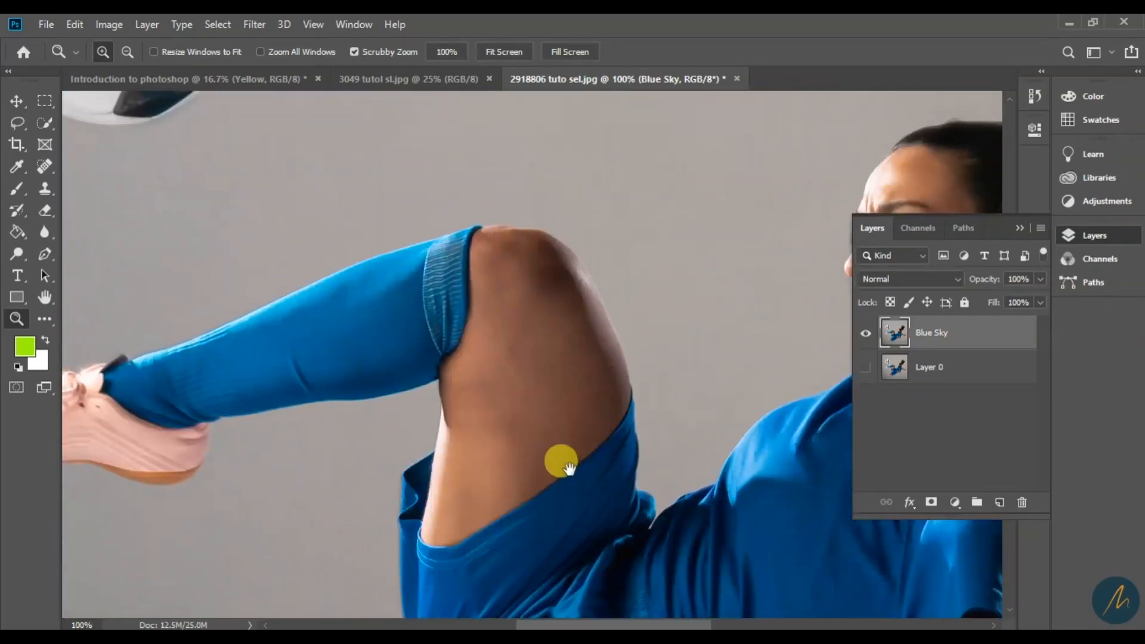
pyautogui.moveTo(426, 415); pyautogui.dragTo(534, 569)
pyautogui.moveTo(404, 323); pyautogui.dragTo(457, 424)
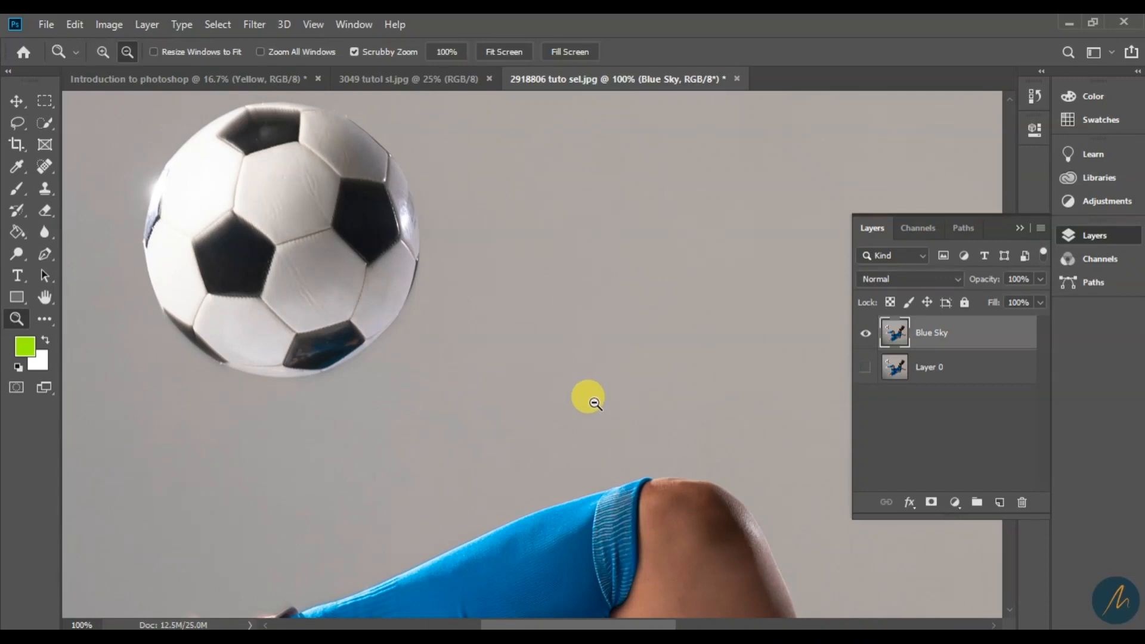
pyautogui.click(591, 400)
pyautogui.moveTo(691, 495); pyautogui.dragTo(476, 348)
pyautogui.click(598, 380)
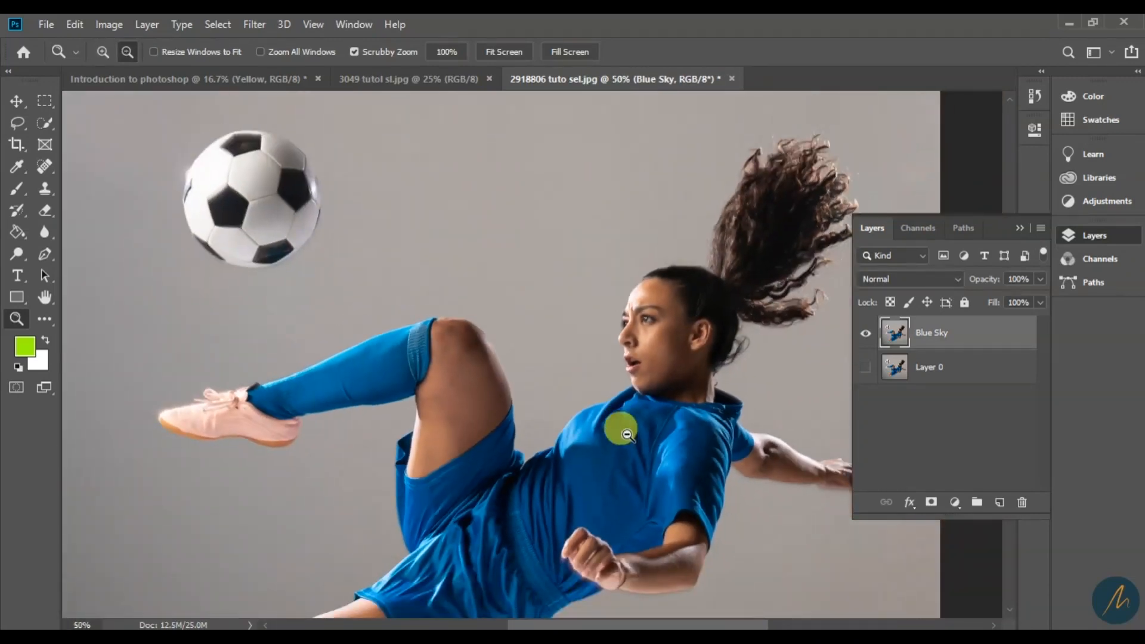
pyautogui.click(621, 434)
pyautogui.click(418, 77)
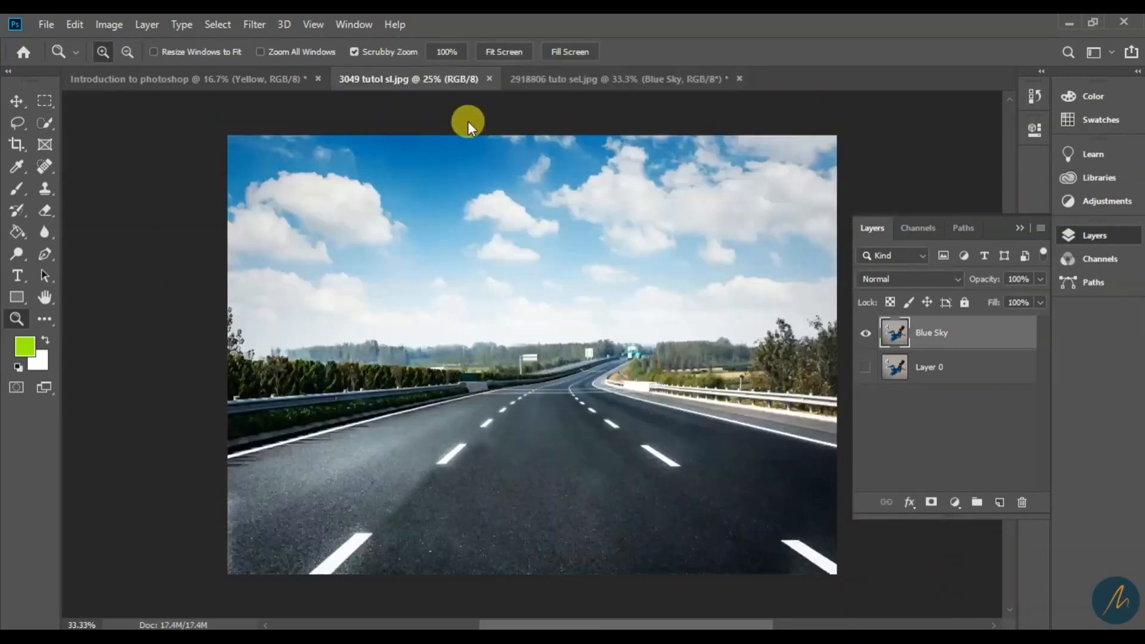
pyautogui.click(590, 80)
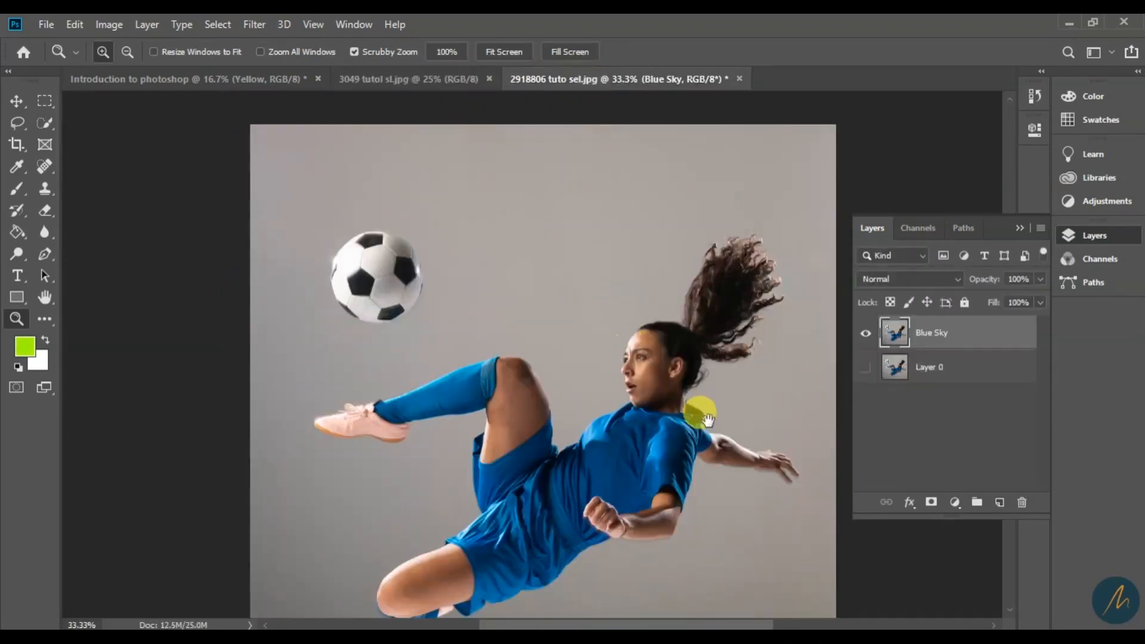
pyautogui.moveTo(707, 420); pyautogui.dragTo(629, 349)
# Step: Make the Blue Sky layer active and choose the Quick Selection tool in add mode, checking its brush settings
pyautogui.click(894, 334)
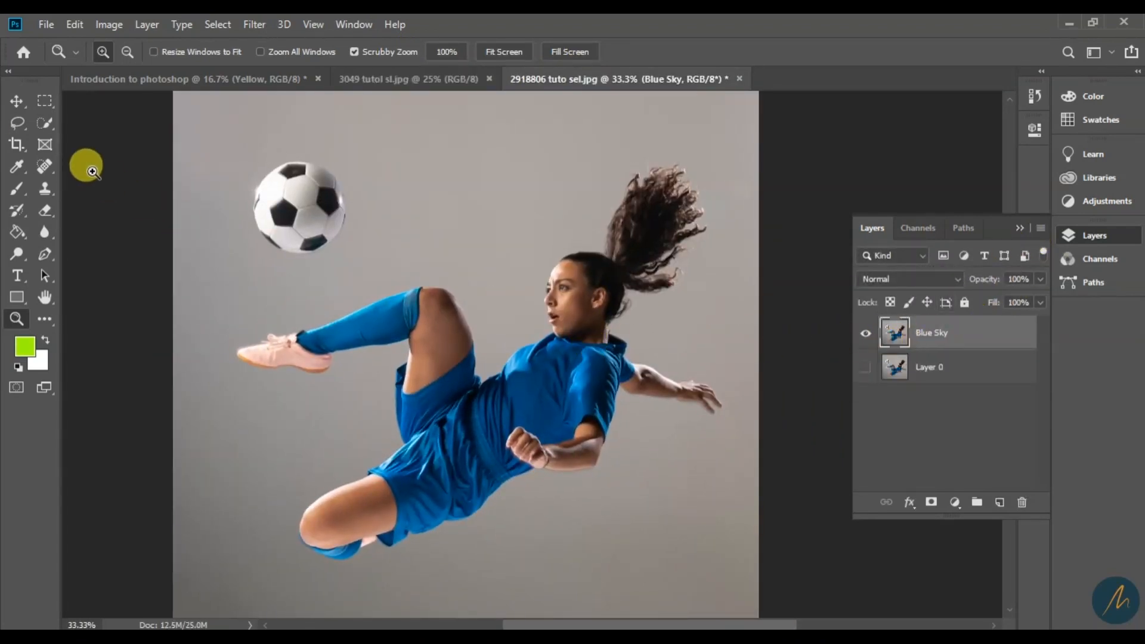
pyautogui.click(43, 120)
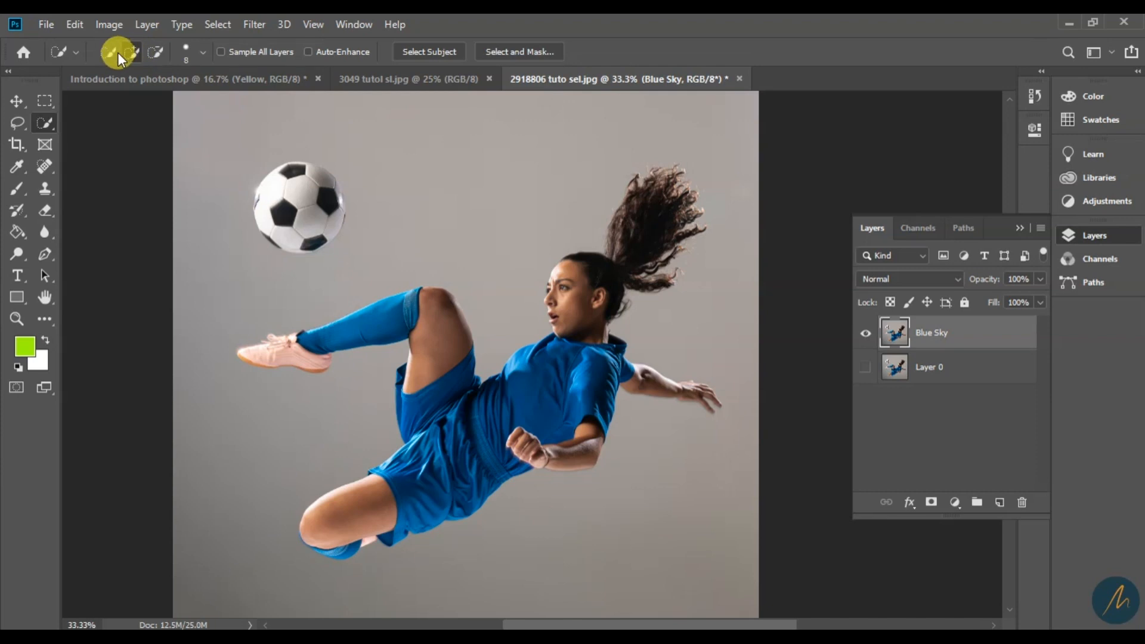
pyautogui.click(193, 52)
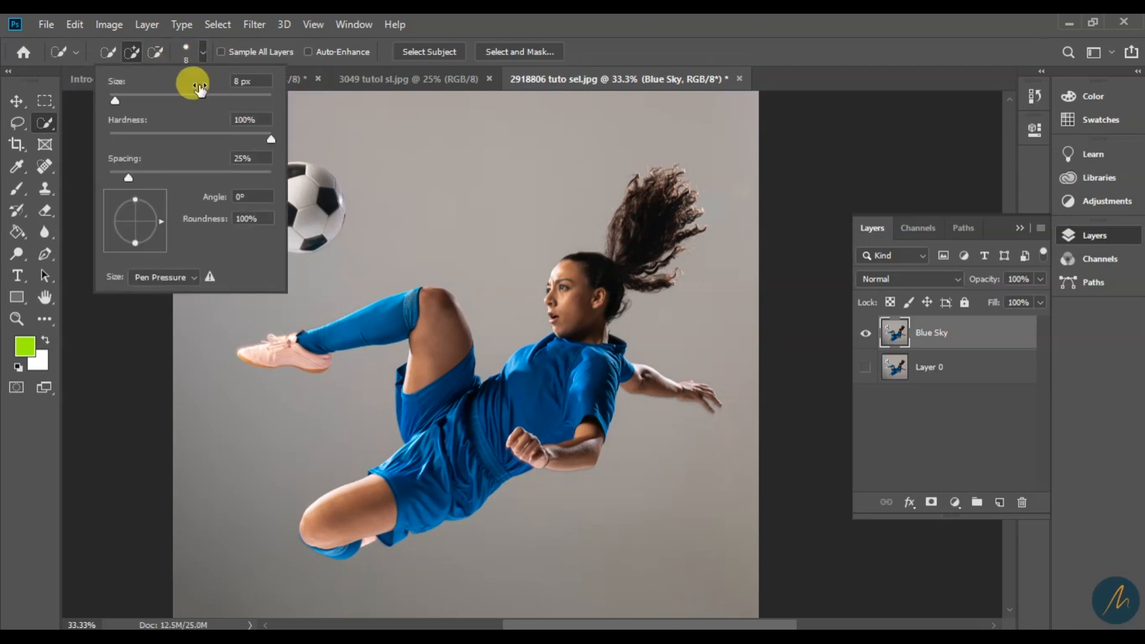
pyautogui.click(204, 51)
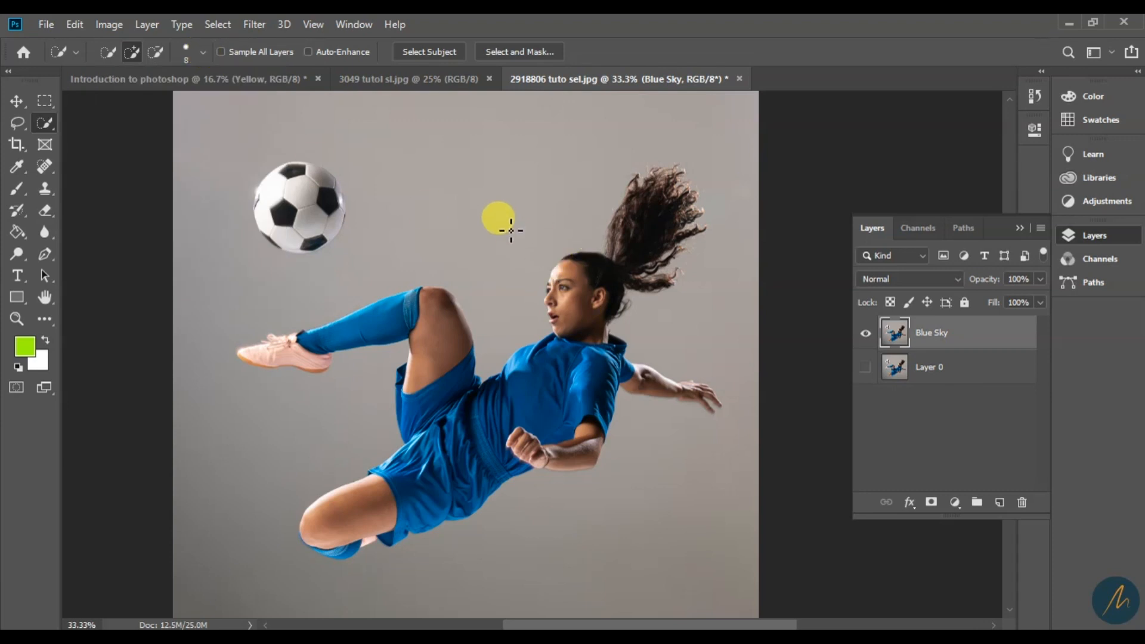
# Step: Try different Quick Selection brush sizes, enlarging the brush to 175 and reducing it to 80
pyautogui.press(']')
pyautogui.press(']')
pyautogui.press(']')
pyautogui.press(']')
pyautogui.press(']')
pyautogui.press(']')
pyautogui.press(']')
pyautogui.press(']')
pyautogui.press(']')
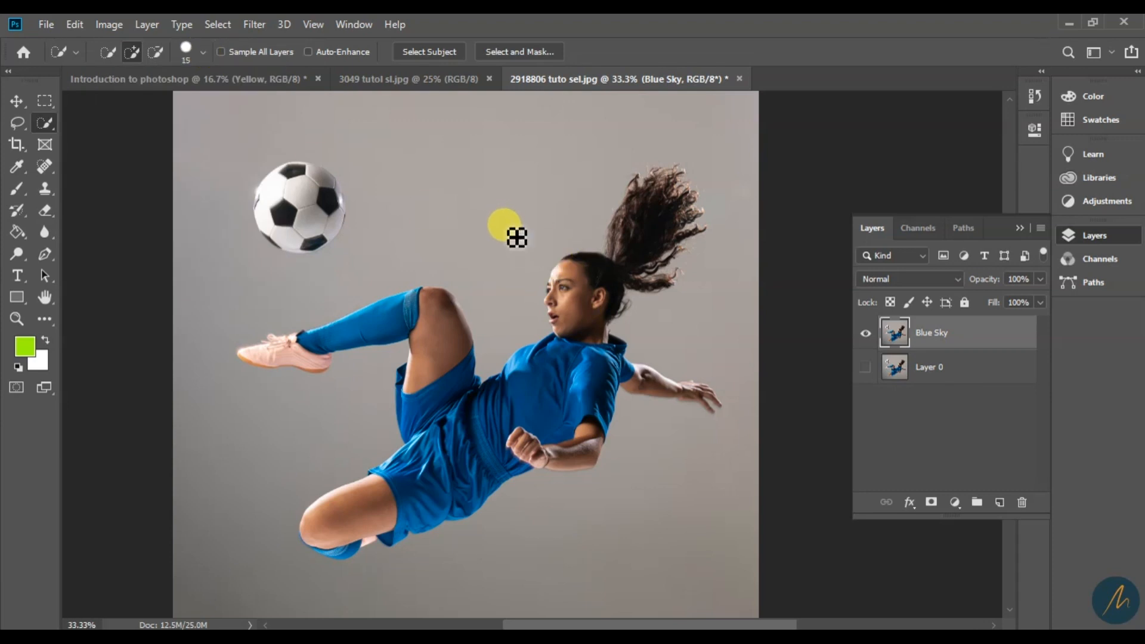
pyautogui.press(']')
pyautogui.press(']')
pyautogui.press(']')
pyautogui.press(']')
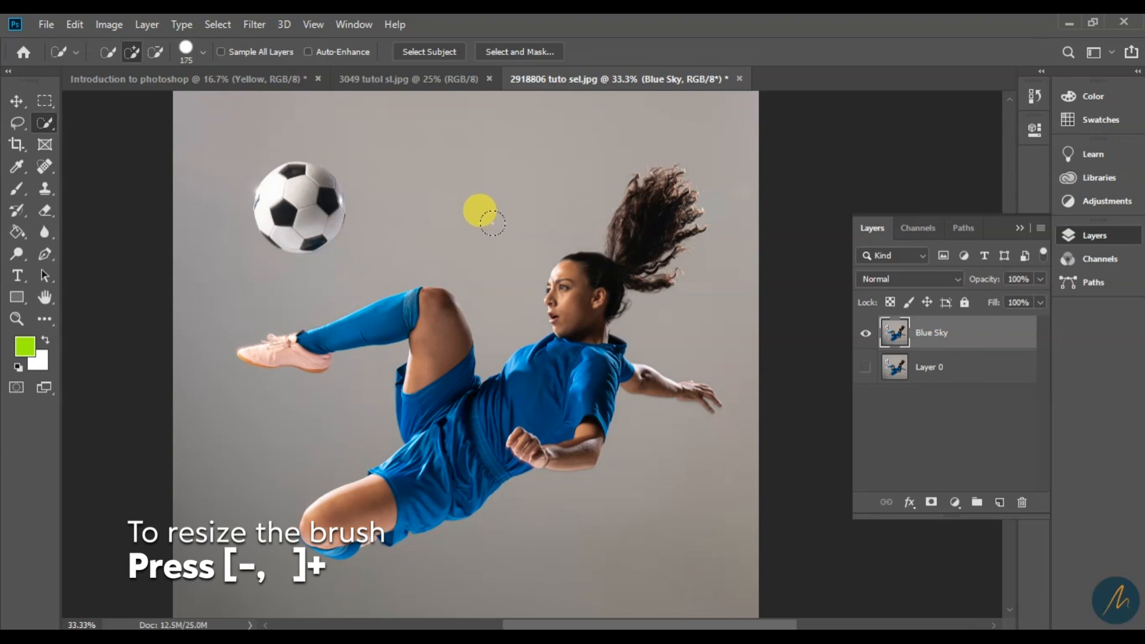
pyautogui.press('[')
pyautogui.press('[')
pyautogui.press('[')
pyautogui.press('[')
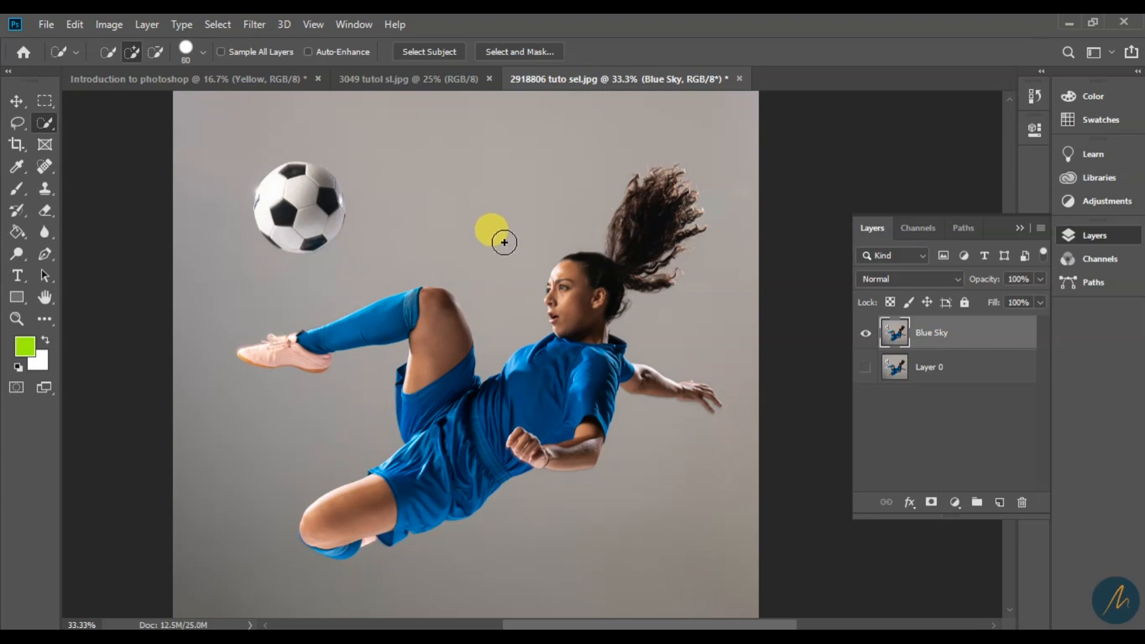
pyautogui.press(']')
pyautogui.press(']')
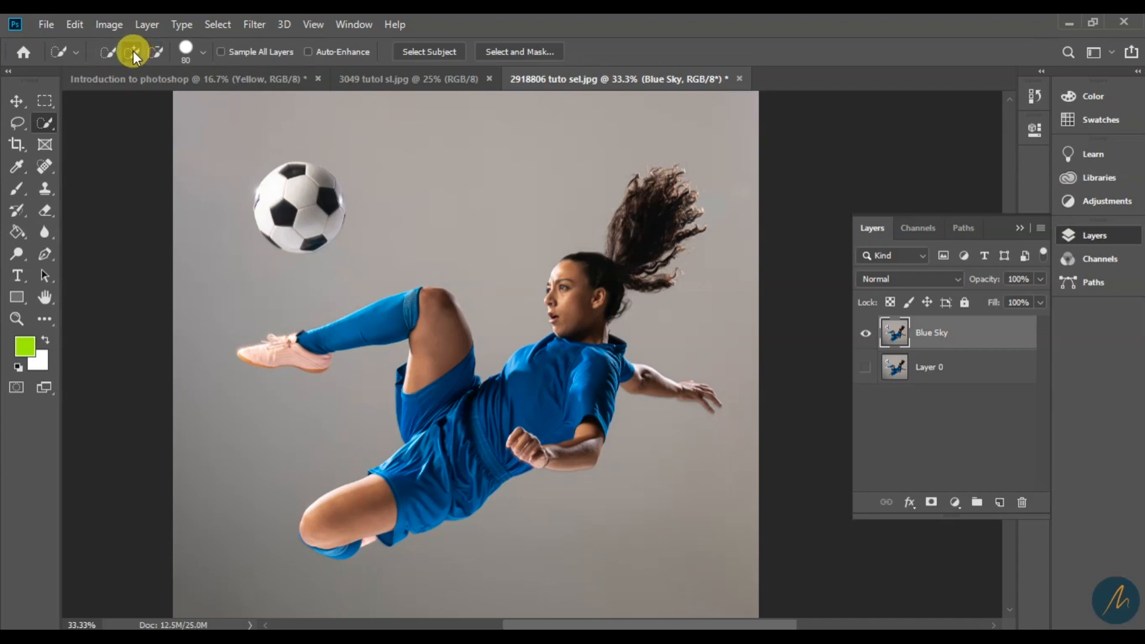
# Step: Paint a Quick Selection over the player's face, shirt, shorts and raised leg, using a brush size of about 40
pyautogui.click(203, 52)
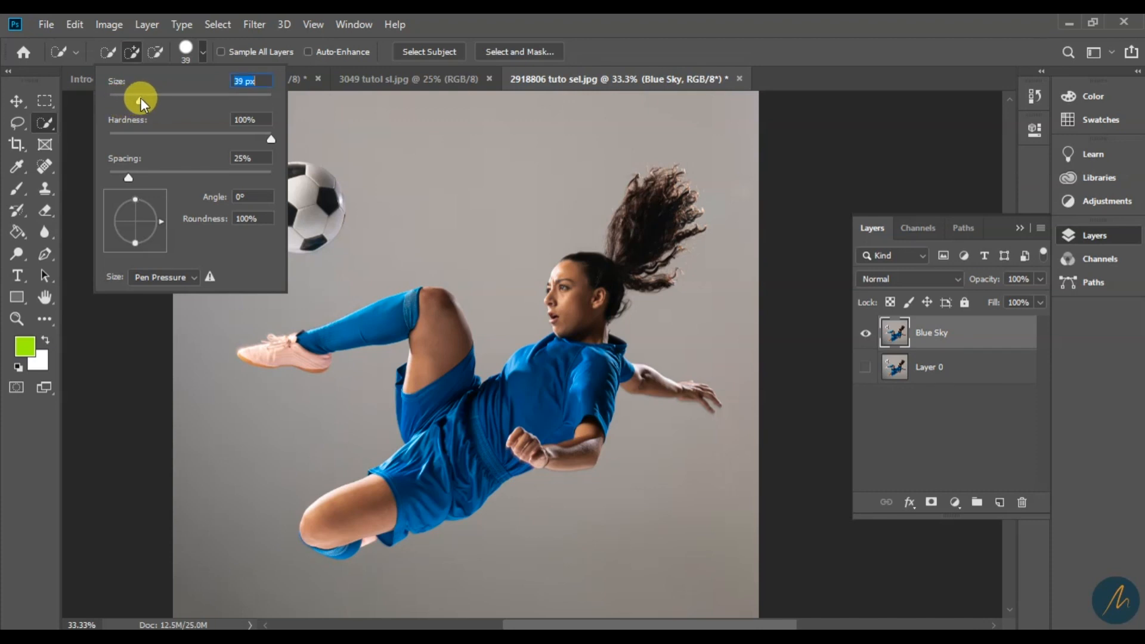
pyautogui.click(552, 24)
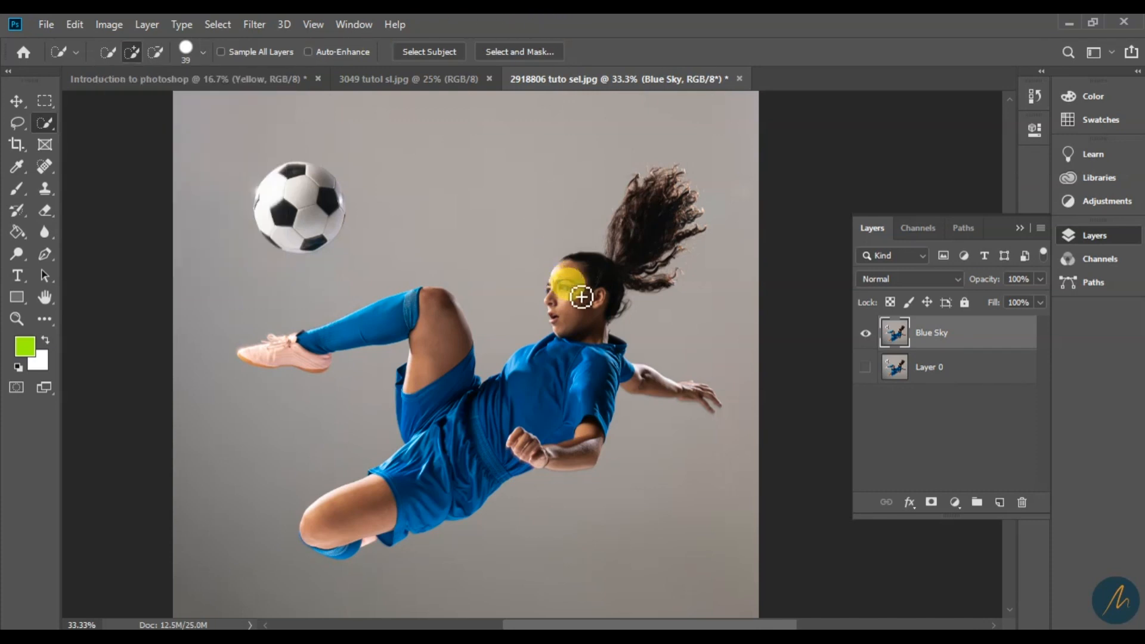
pyautogui.press(']')
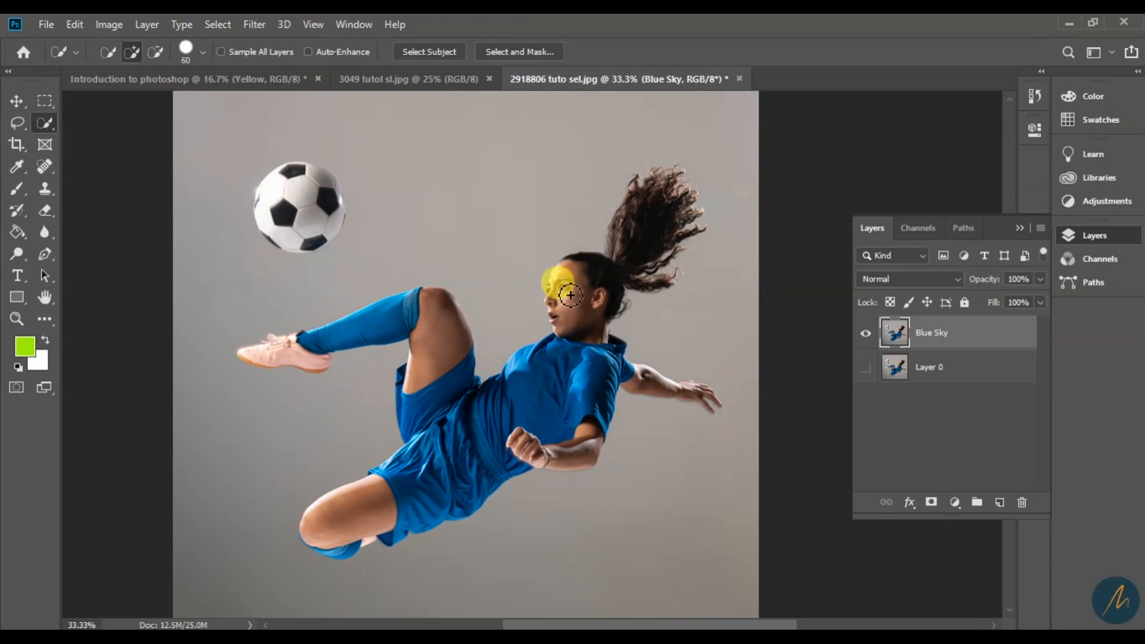
pyautogui.press('z')
pyautogui.click(564, 401)
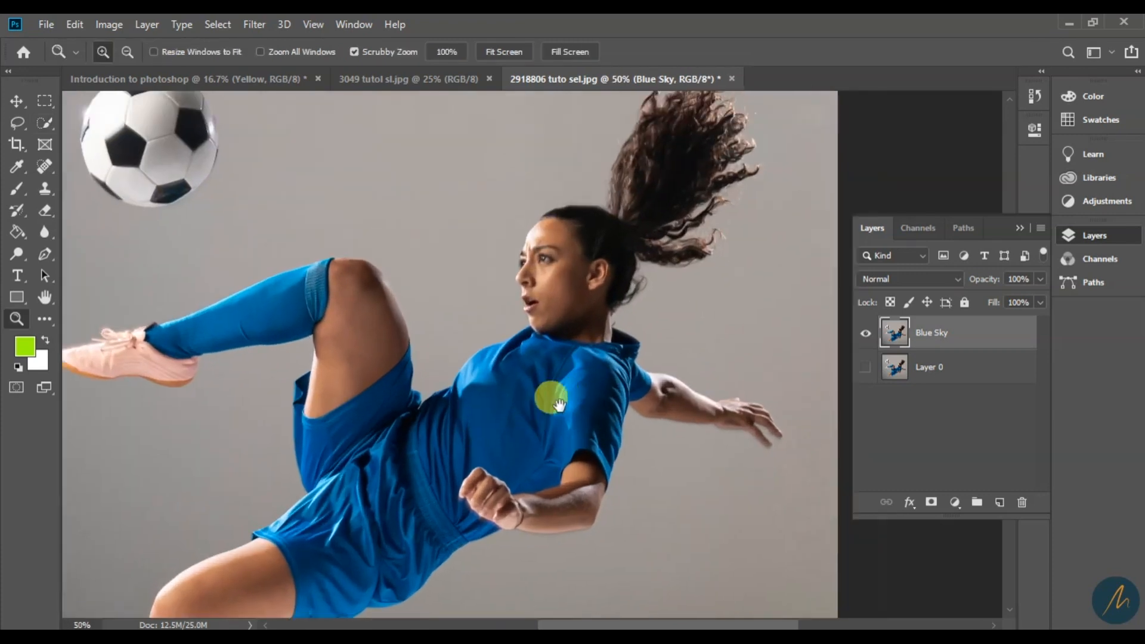
pyautogui.click(45, 122)
pyautogui.moveTo(546, 309)
pyautogui.mouseDown()
pyautogui.moveTo(517, 425)
pyautogui.moveTo(474, 487)
pyautogui.moveTo(490, 493)
pyautogui.moveTo(470, 516)
pyautogui.moveTo(384, 555)
pyautogui.moveTo(460, 516)
pyautogui.moveTo(415, 524)
pyautogui.moveTo(608, 317)
pyautogui.mouseUp()
pyautogui.moveTo(592, 384)
pyautogui.mouseDown()
pyautogui.moveTo(517, 381)
pyautogui.moveTo(562, 237)
pyautogui.moveTo(550, 180)
pyautogui.moveTo(571, 184)
pyautogui.moveTo(563, 176)
pyautogui.moveTo(628, 330)
pyautogui.moveTo(626, 355)
pyautogui.mouseUp()
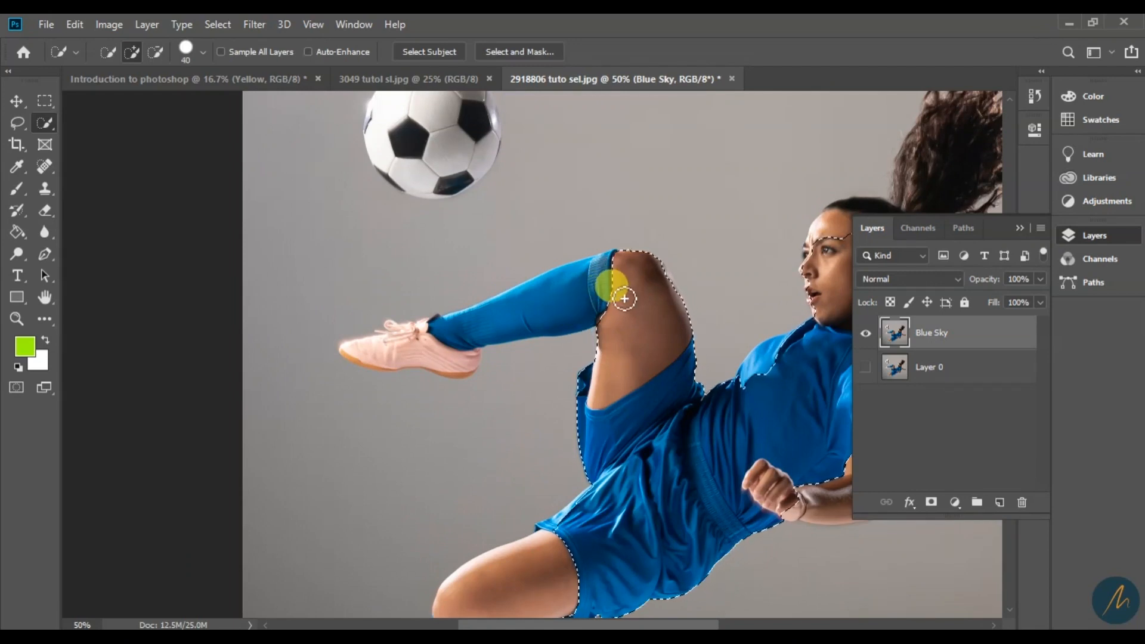
pyautogui.moveTo(573, 302)
pyautogui.mouseDown()
pyautogui.moveTo(406, 354)
pyautogui.moveTo(454, 367)
pyautogui.moveTo(366, 349)
pyautogui.moveTo(379, 361)
pyautogui.moveTo(381, 343)
pyautogui.moveTo(468, 345)
pyautogui.moveTo(526, 322)
pyautogui.moveTo(504, 311)
pyautogui.moveTo(525, 304)
pyautogui.moveTo(441, 336)
pyautogui.moveTo(576, 339)
pyautogui.moveTo(669, 319)
pyautogui.moveTo(664, 468)
pyautogui.moveTo(570, 431)
pyautogui.moveTo(454, 305)
pyautogui.moveTo(706, 347)
pyautogui.moveTo(602, 361)
pyautogui.moveTo(668, 371)
pyautogui.moveTo(632, 366)
pyautogui.moveTo(691, 355)
pyautogui.moveTo(682, 367)
pyautogui.moveTo(579, 293)
pyautogui.moveTo(631, 278)
pyautogui.moveTo(748, 303)
pyautogui.moveTo(780, 324)
pyautogui.mouseUp()
# Step: Reduce the Quick Selection brush to 9 and extend the selection over the knuckles of the outstretched hand
pyautogui.press('z')
pyautogui.hotkey('ctrl', 'd')
pyautogui.moveTo(709, 300)
pyautogui.mouseDown()
pyautogui.moveTo(759, 276)
pyautogui.moveTo(787, 292)
pyautogui.moveTo(464, 358)
pyautogui.mouseUp()
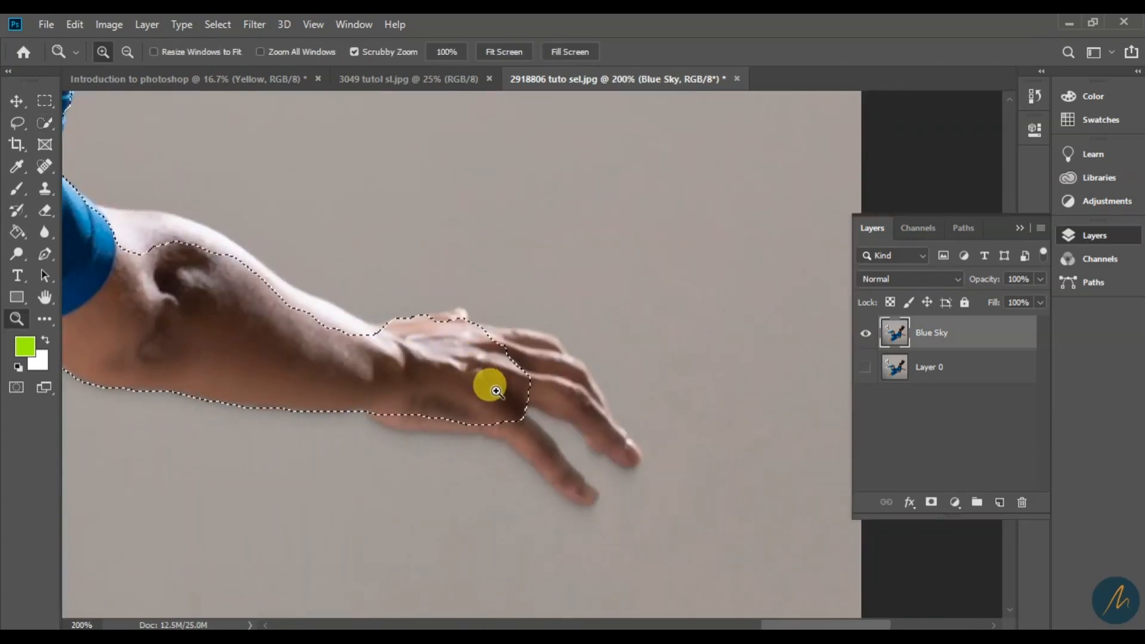
pyautogui.press('b')
pyautogui.click(44, 123)
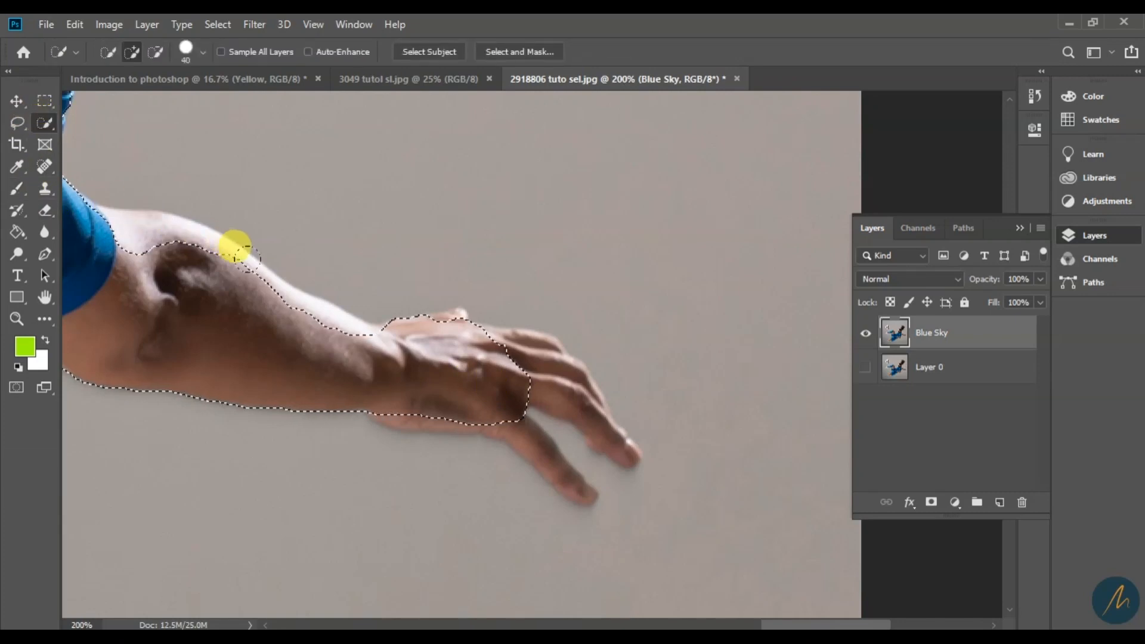
pyautogui.press('p')
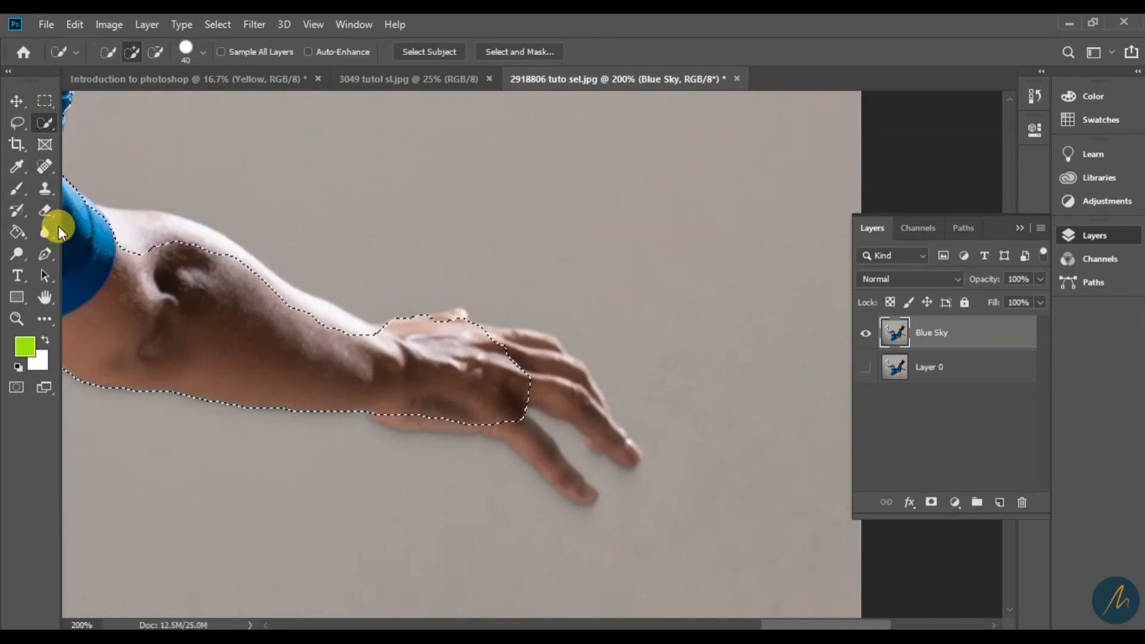
pyautogui.press('w')
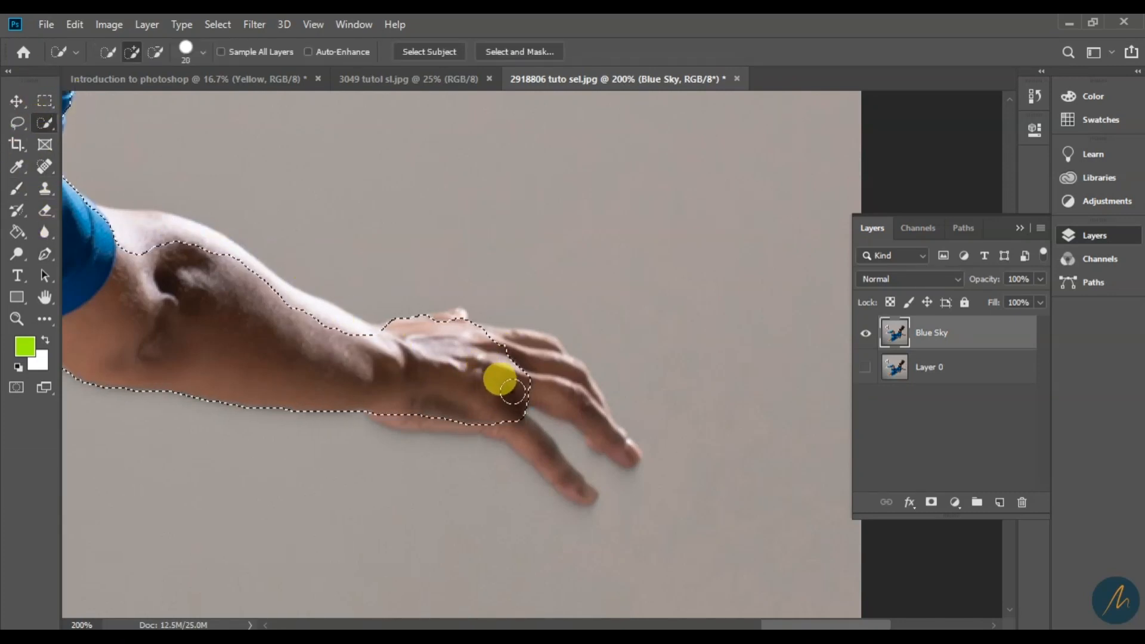
pyautogui.press('[')
pyautogui.press('[')
pyautogui.press('[')
pyautogui.press('[')
pyautogui.press('[')
pyautogui.press('[')
pyautogui.press('[')
pyautogui.moveTo(527, 389)
pyautogui.mouseDown()
pyautogui.moveTo(573, 401)
pyautogui.moveTo(503, 334)
pyautogui.mouseUp()
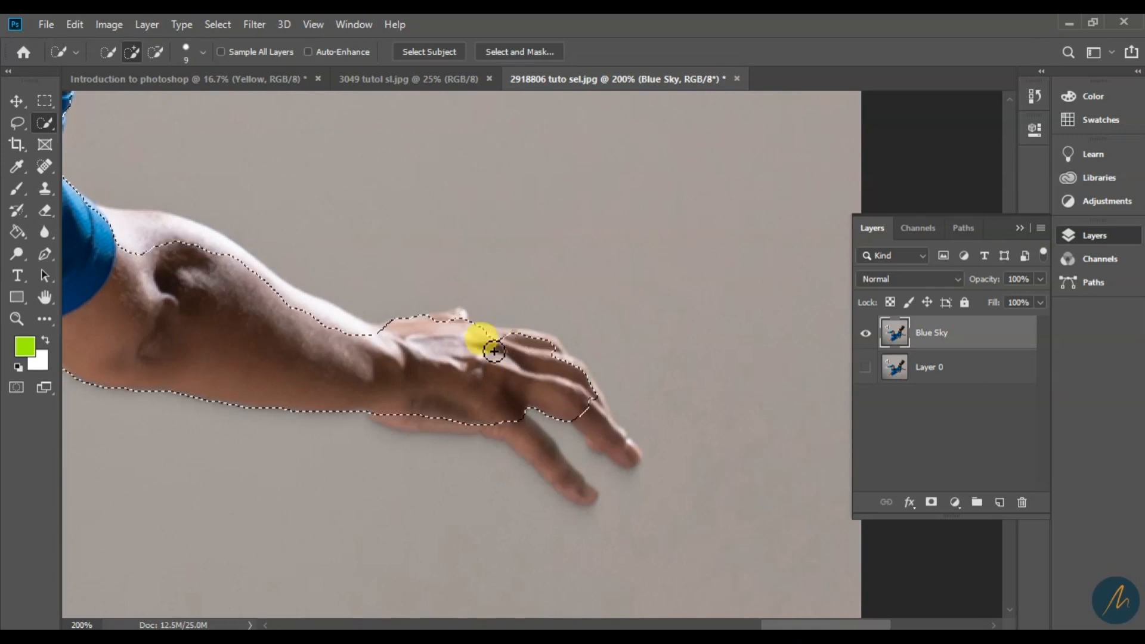
# Step: Extend the selection to the bright upper edge of the outstretched forearm
pyautogui.rightClick(45, 124)
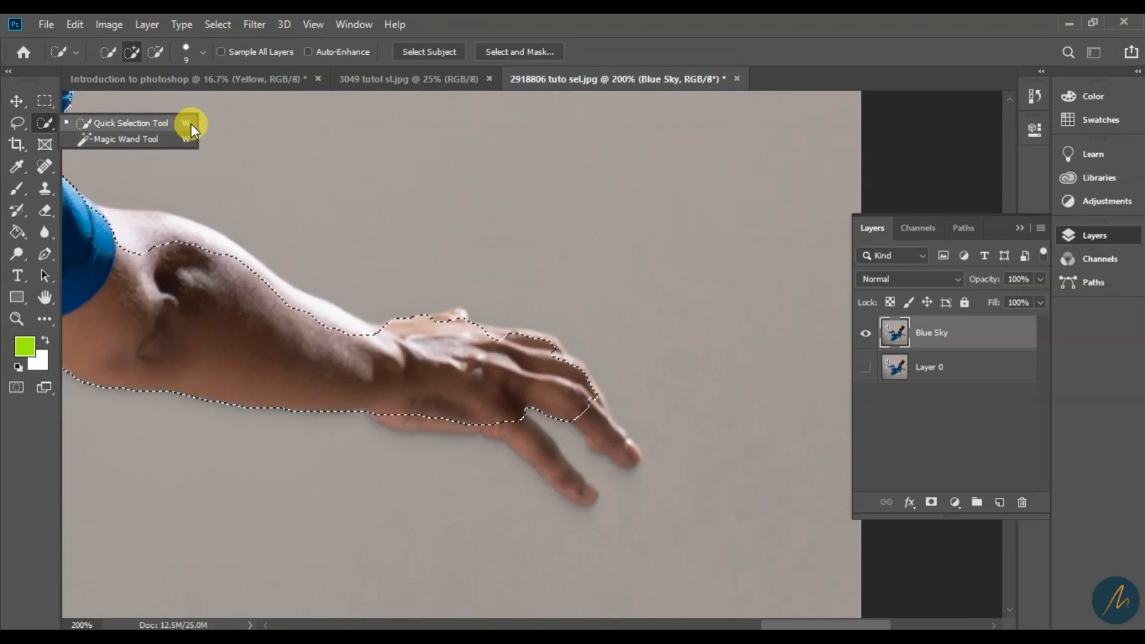
pyautogui.moveTo(456, 359)
pyautogui.mouseDown()
pyautogui.moveTo(451, 330)
pyautogui.moveTo(381, 347)
pyautogui.moveTo(330, 330)
pyautogui.mouseUp()
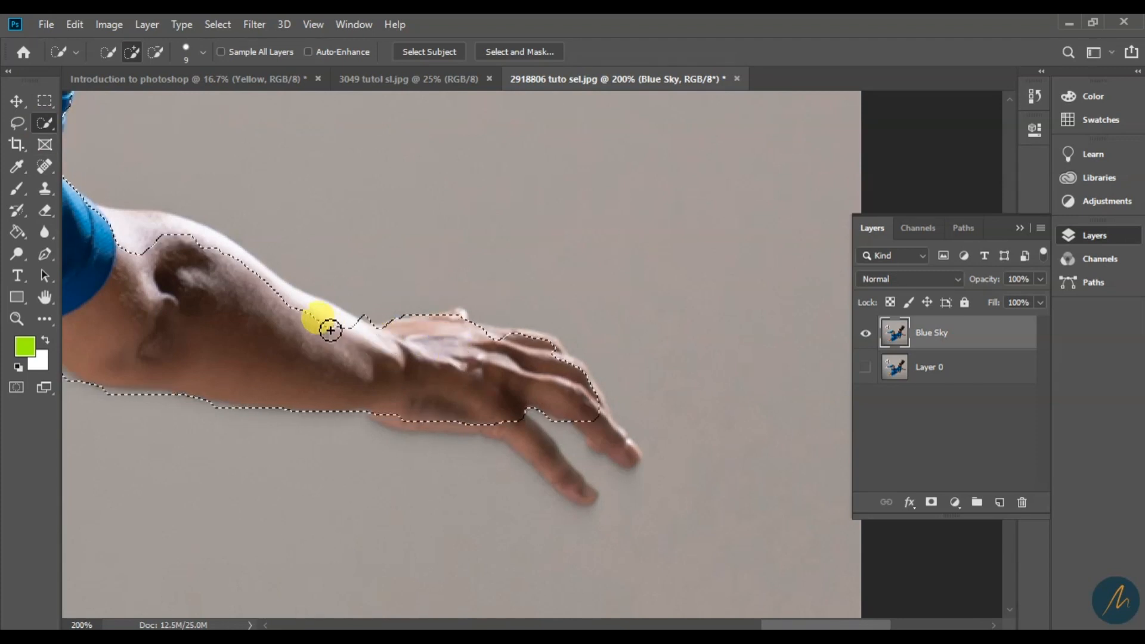
pyautogui.moveTo(251, 289)
pyautogui.mouseDown()
pyautogui.moveTo(220, 258)
pyautogui.moveTo(153, 235)
pyautogui.moveTo(133, 250)
pyautogui.moveTo(118, 235)
pyautogui.moveTo(185, 238)
pyautogui.moveTo(253, 270)
pyautogui.moveTo(287, 302)
pyautogui.moveTo(250, 276)
pyautogui.moveTo(276, 302)
pyautogui.mouseUp()
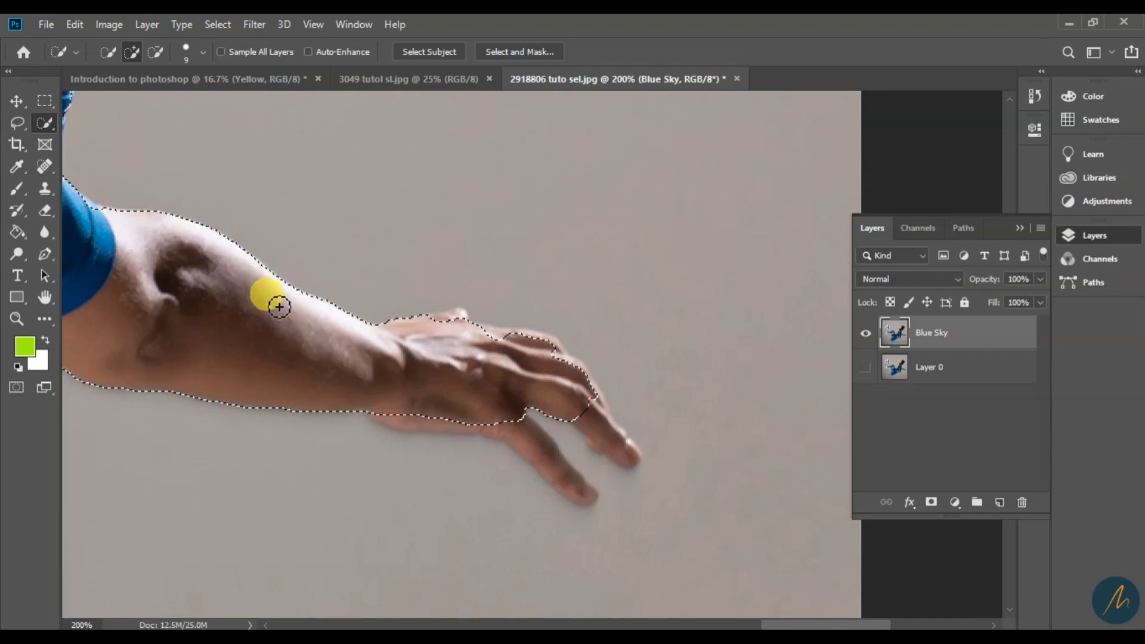
# Step: Add the remaining fingers to the selection and subtract the background gap between them with a brush size of 6
pyautogui.moveTo(508, 439)
pyautogui.mouseDown()
pyautogui.moveTo(517, 425)
pyautogui.moveTo(529, 442)
pyautogui.moveTo(593, 421)
pyautogui.mouseUp()
pyautogui.press('[')
pyautogui.press('[')
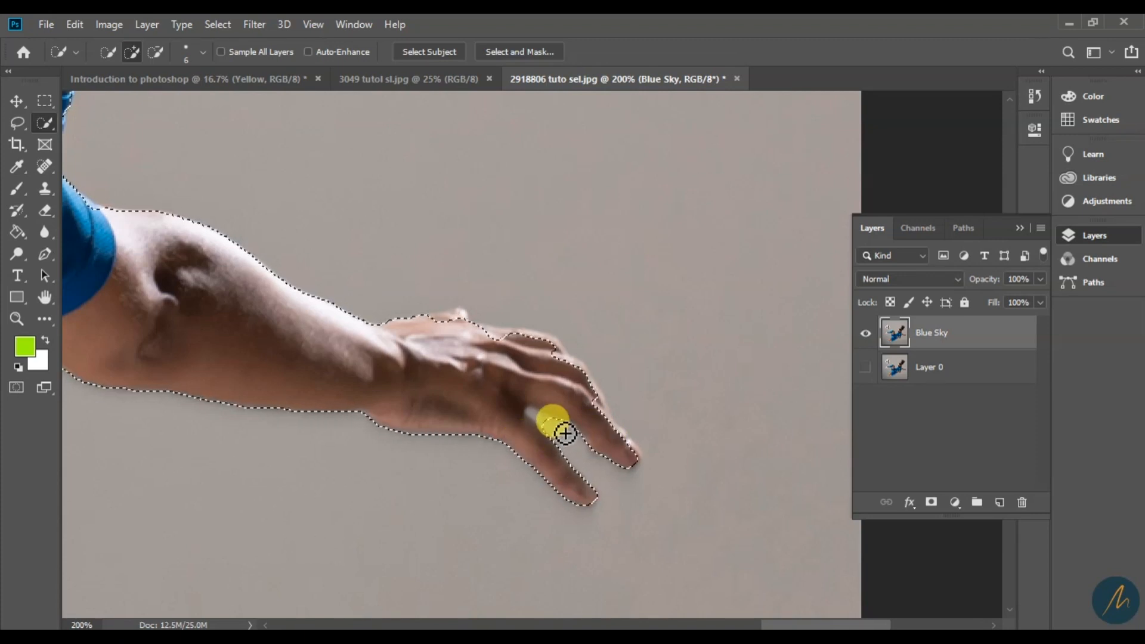
pyautogui.press('alt')
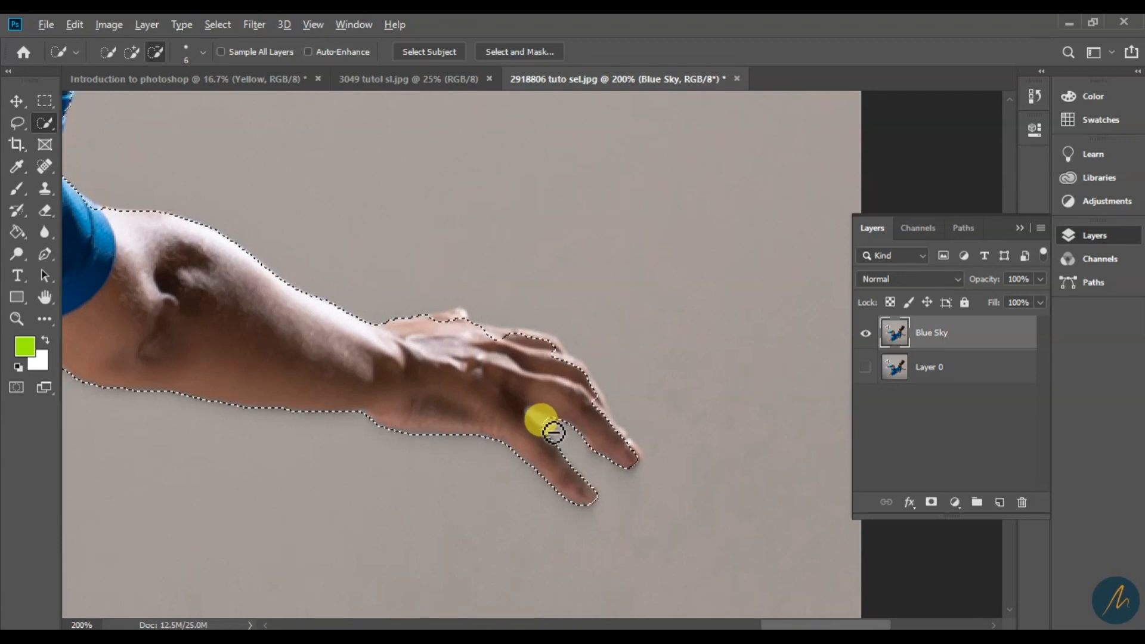
pyautogui.moveTo(541, 422); pyautogui.dragTo(599, 458)
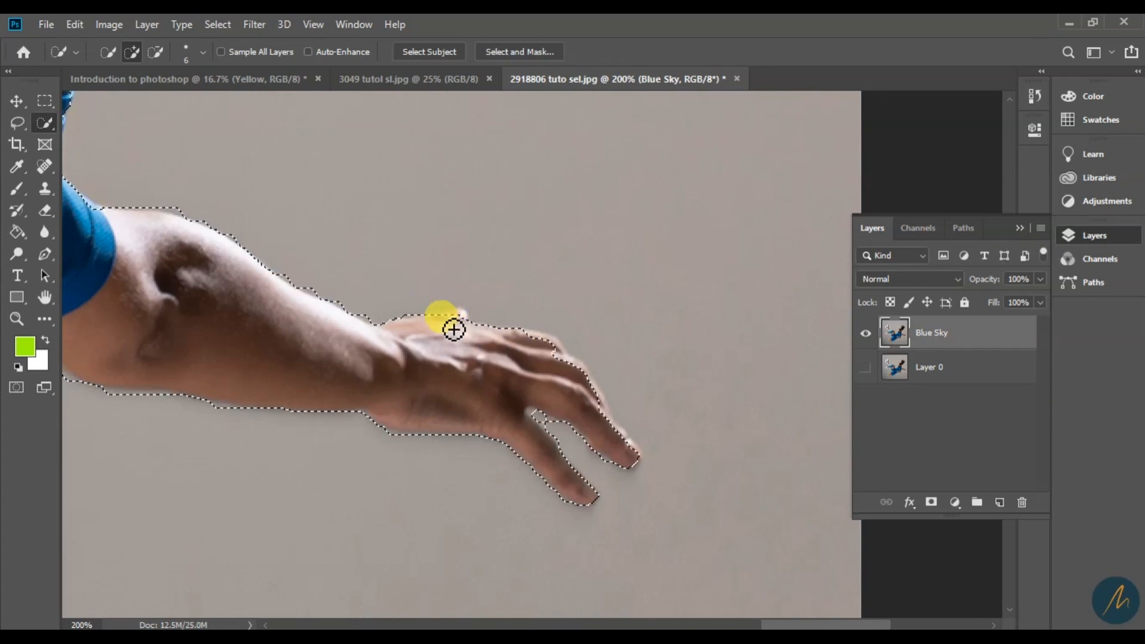
# Step: Extend the selection over the player's neck, hair and ponytail and along the edge of the face and forehead
pyautogui.moveTo(206, 262)
pyautogui.mouseDown()
pyautogui.moveTo(685, 287)
pyautogui.moveTo(703, 266)
pyautogui.moveTo(637, 382)
pyautogui.moveTo(557, 388)
pyautogui.moveTo(613, 455)
pyautogui.mouseUp()
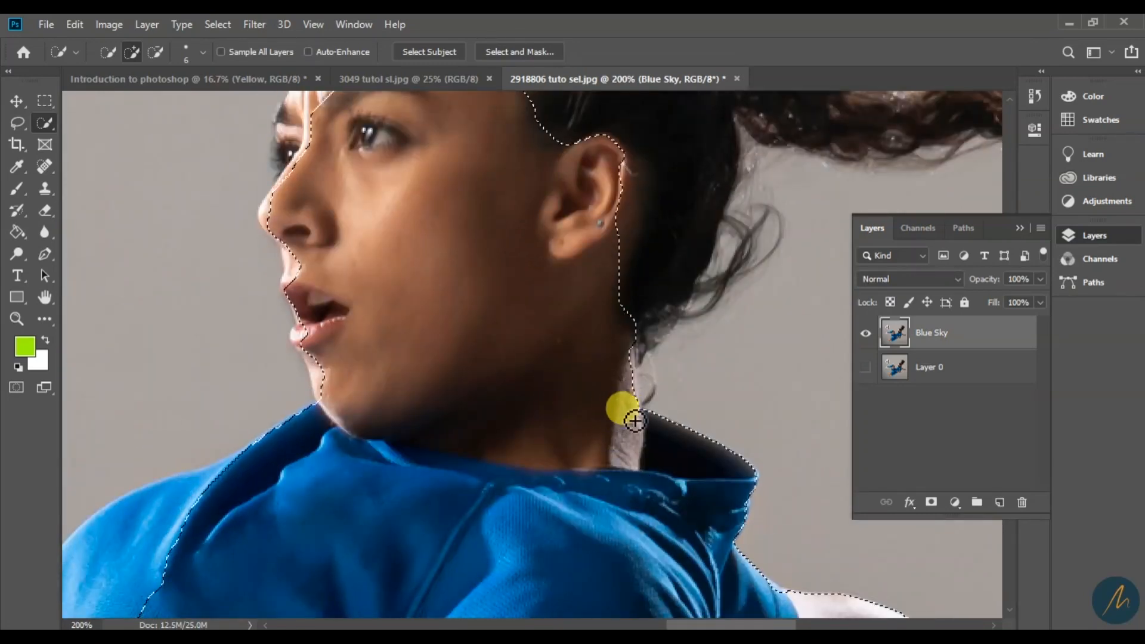
pyautogui.moveTo(624, 399)
pyautogui.mouseDown()
pyautogui.moveTo(628, 300)
pyautogui.moveTo(644, 376)
pyautogui.moveTo(720, 299)
pyautogui.moveTo(698, 267)
pyautogui.moveTo(746, 240)
pyautogui.moveTo(725, 196)
pyautogui.moveTo(755, 276)
pyautogui.moveTo(764, 252)
pyautogui.moveTo(614, 371)
pyautogui.moveTo(619, 324)
pyautogui.moveTo(527, 388)
pyautogui.moveTo(663, 423)
pyautogui.moveTo(684, 471)
pyautogui.moveTo(606, 383)
pyautogui.moveTo(646, 428)
pyautogui.moveTo(479, 412)
pyautogui.moveTo(466, 373)
pyautogui.moveTo(471, 301)
pyautogui.moveTo(319, 481)
pyautogui.moveTo(202, 540)
pyautogui.moveTo(183, 595)
pyautogui.mouseUp()
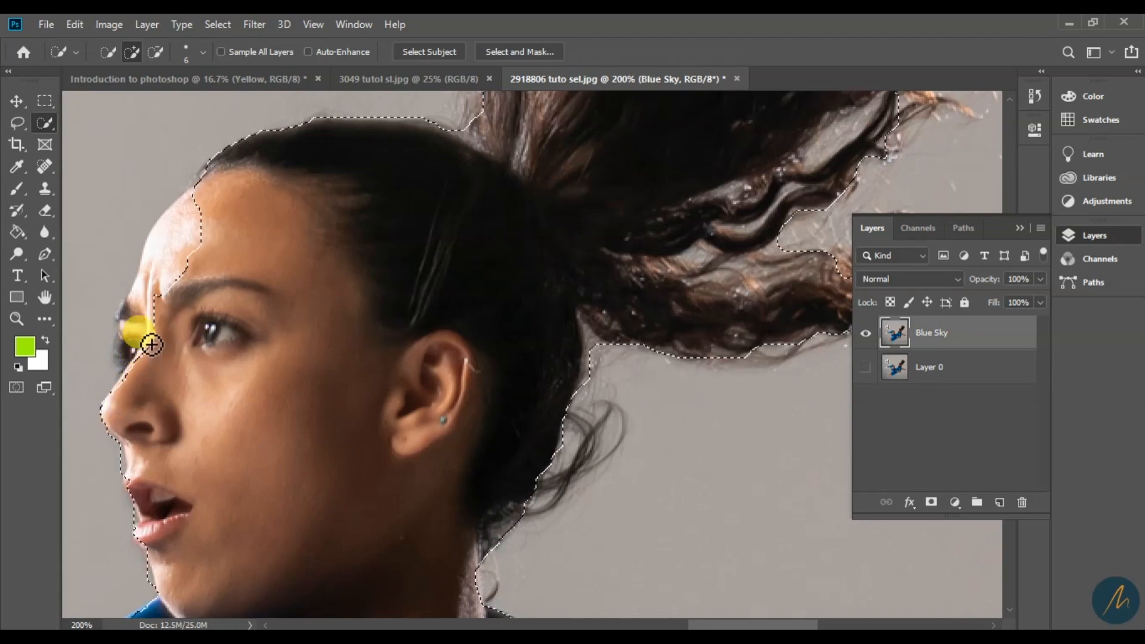
pyautogui.moveTo(158, 309)
pyautogui.mouseDown()
pyautogui.moveTo(139, 371)
pyautogui.moveTo(132, 358)
pyautogui.moveTo(169, 286)
pyautogui.moveTo(238, 227)
pyautogui.moveTo(386, 198)
pyautogui.mouseUp()
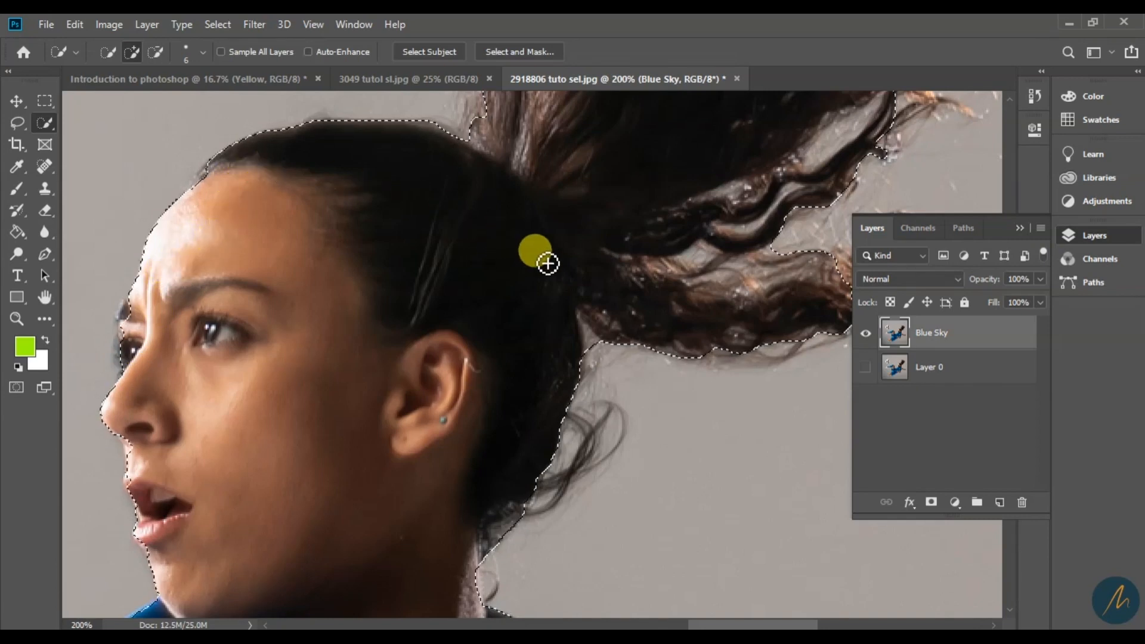
# Step: Add the whole soccer ball to the selection, using a Quick Selection brush size of 25
pyautogui.press('z')
pyautogui.keyDown('alt'); pyautogui.click(564, 312); pyautogui.keyUp('alt')
pyautogui.keyDown('alt'); pyautogui.click(564, 312); pyautogui.keyUp('alt')
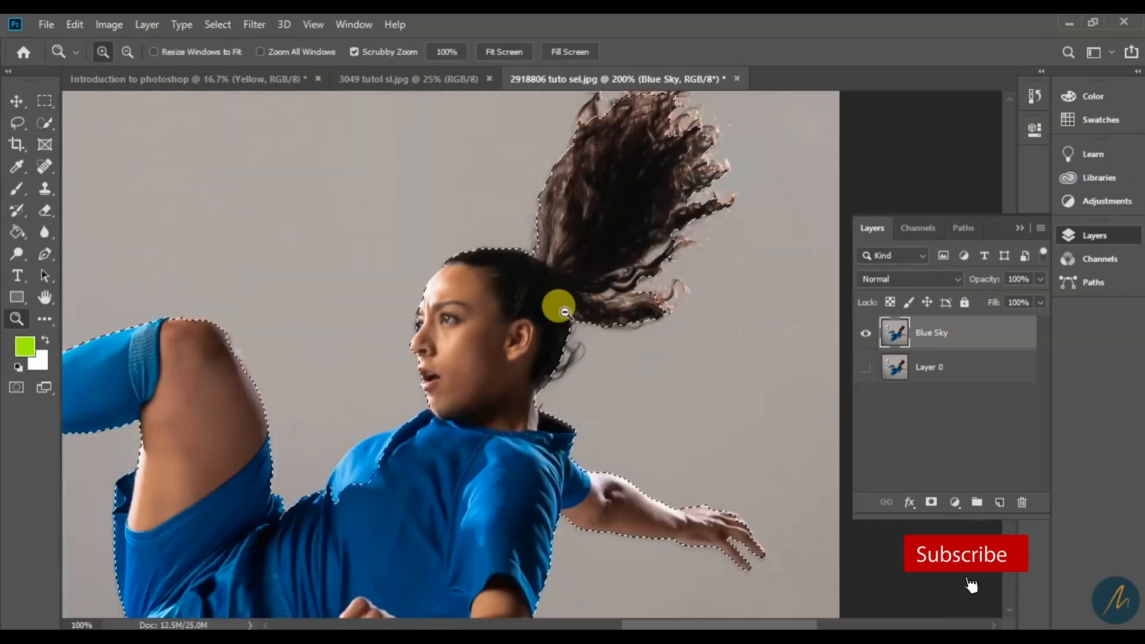
pyautogui.keyDown('alt'); pyautogui.click(564, 312); pyautogui.keyUp('alt')
pyautogui.click(303, 289)
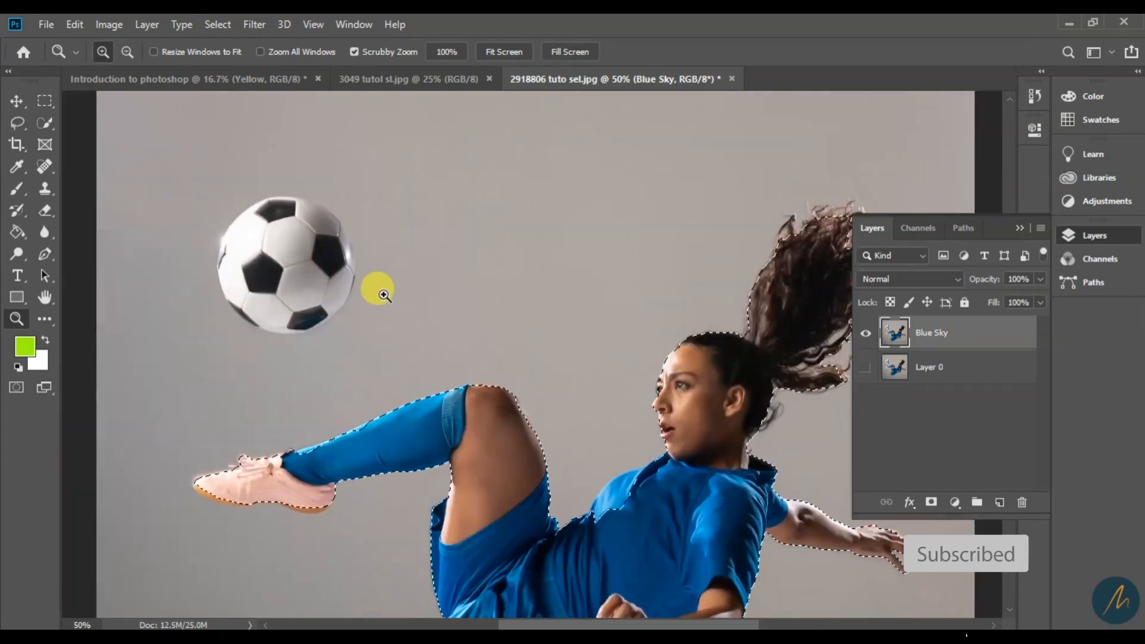
pyautogui.click(48, 122)
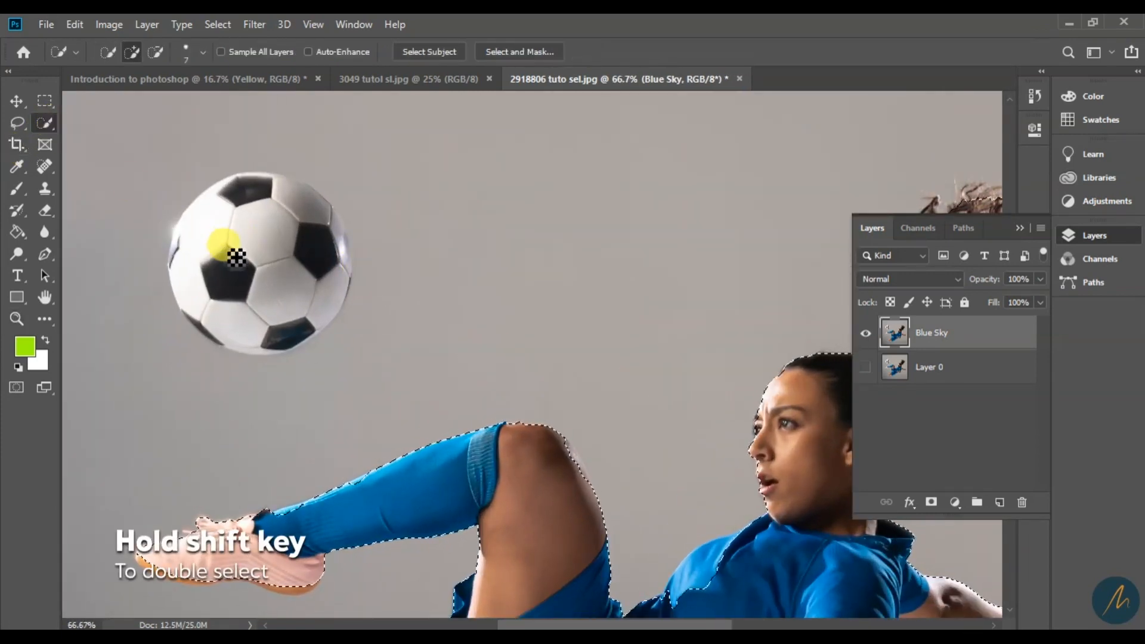
pyautogui.press(']')
pyautogui.press(']')
pyautogui.press(']')
pyautogui.press(']')
pyautogui.press(']')
pyautogui.press(']')
pyautogui.press(']')
pyautogui.moveTo(265, 272)
pyautogui.mouseDown()
pyautogui.moveTo(264, 245)
pyautogui.moveTo(276, 282)
pyautogui.moveTo(304, 271)
pyautogui.moveTo(289, 207)
pyautogui.mouseUp()
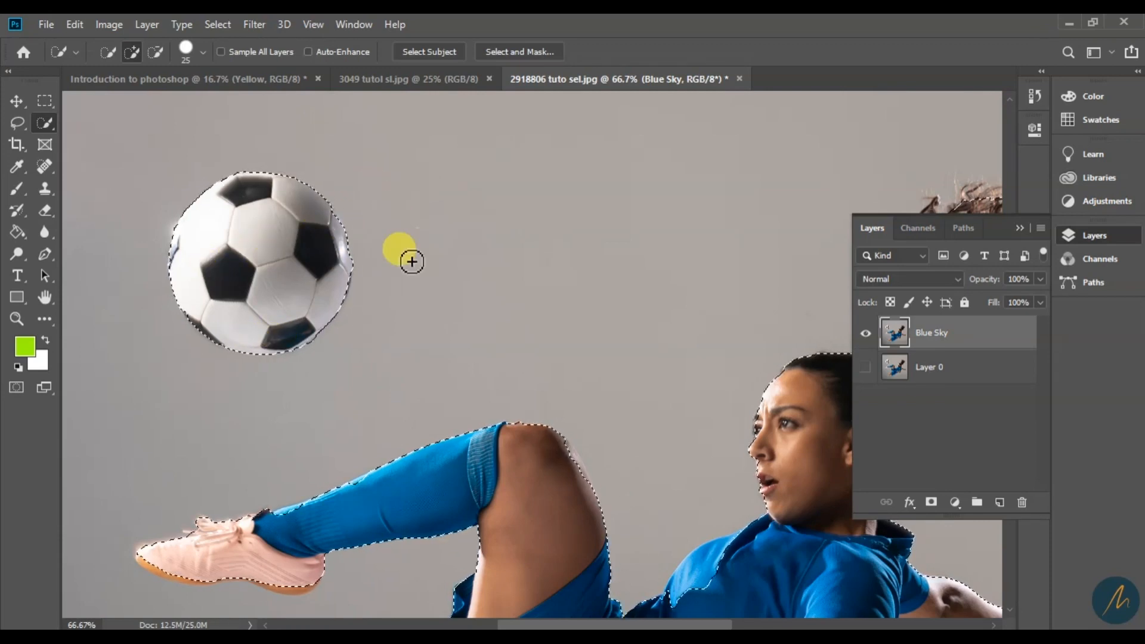
# Step: Open Select and Mask for the player and ball selection, keeping the Onion Skin view and enabling High Quality Preview
pyautogui.press('z')
pyautogui.keyDown('alt'); pyautogui.click(429, 290); pyautogui.keyUp('alt')
pyautogui.keyDown('alt'); pyautogui.click(429, 289); pyautogui.keyUp('alt')
pyautogui.keyDown('alt'); pyautogui.click(430, 289); pyautogui.keyUp('alt')
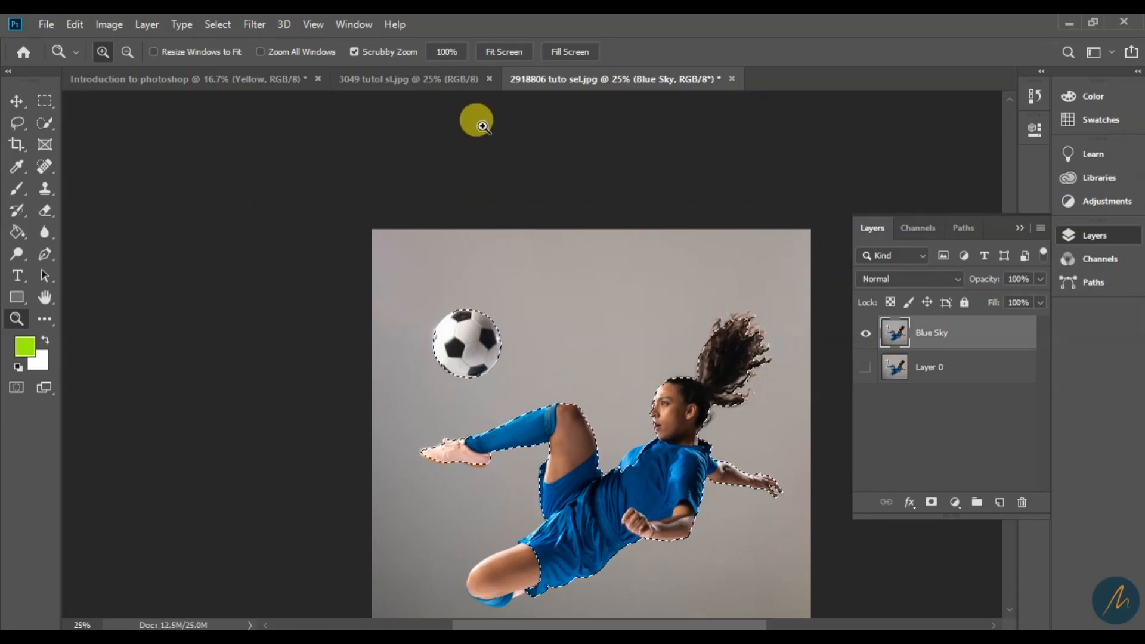
pyautogui.moveTo(560, 260); pyautogui.dragTo(480, 225)
pyautogui.click(48, 124)
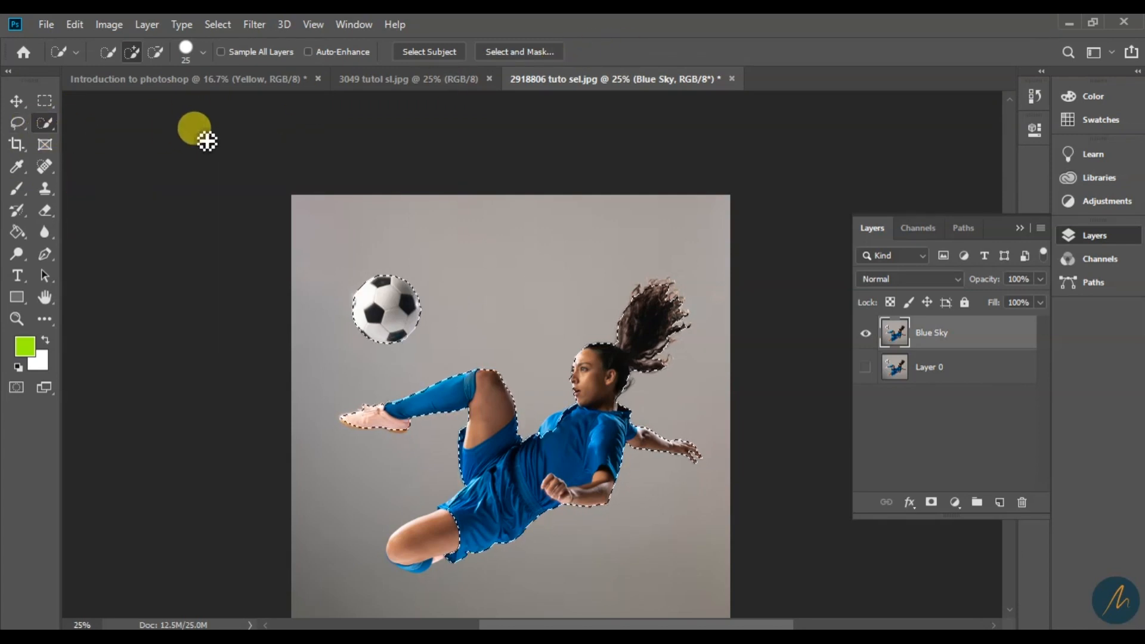
pyautogui.click(538, 53)
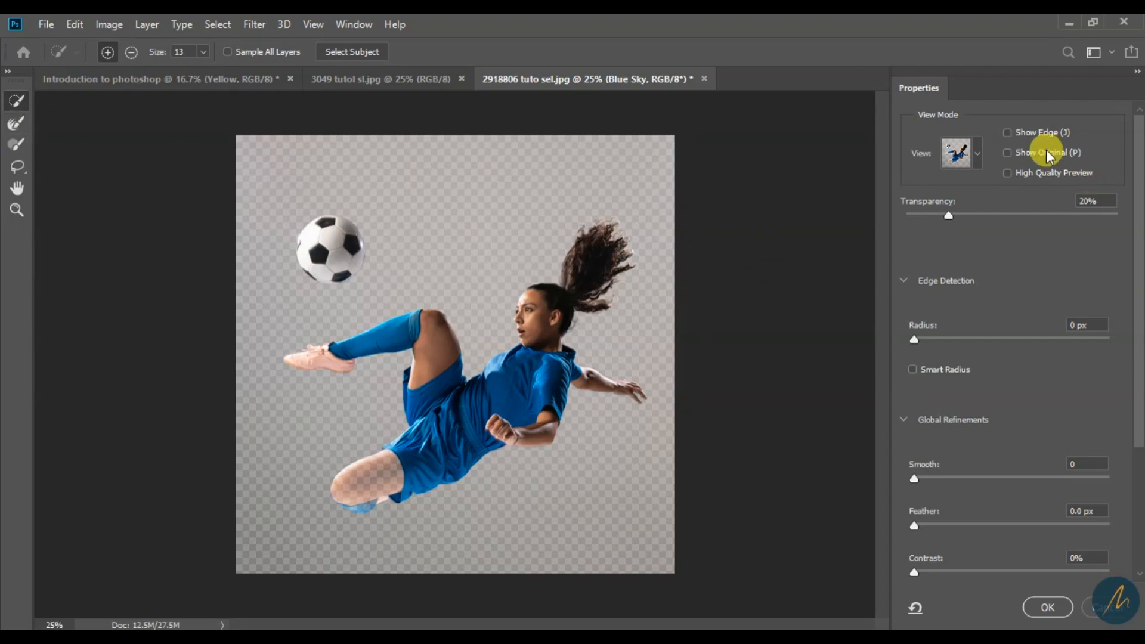
pyautogui.click(975, 154)
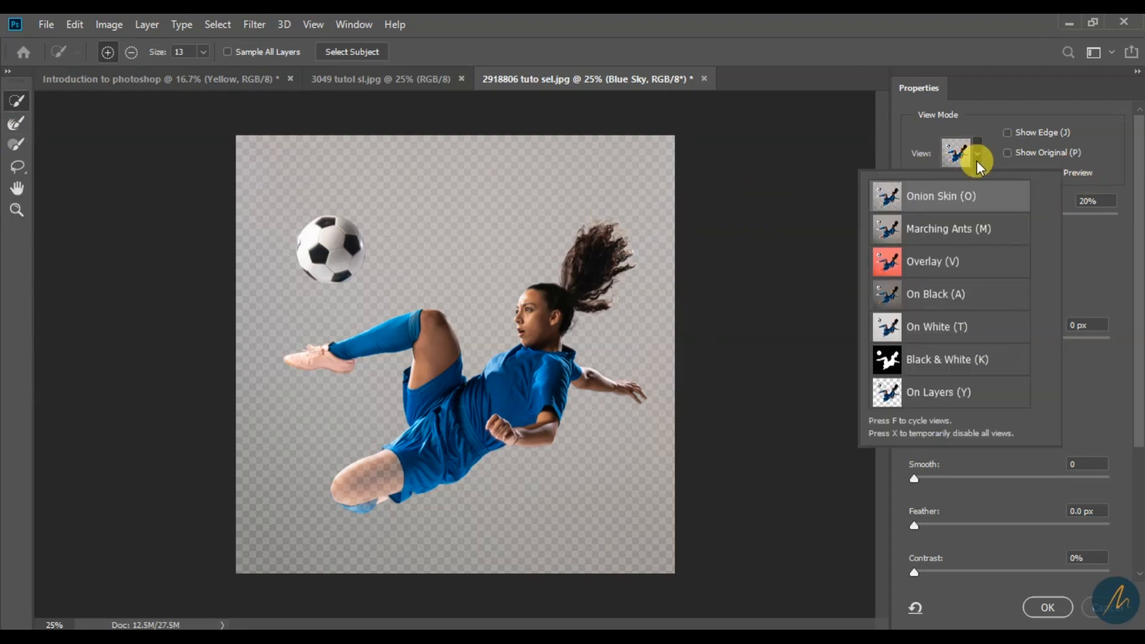
pyautogui.click(978, 156)
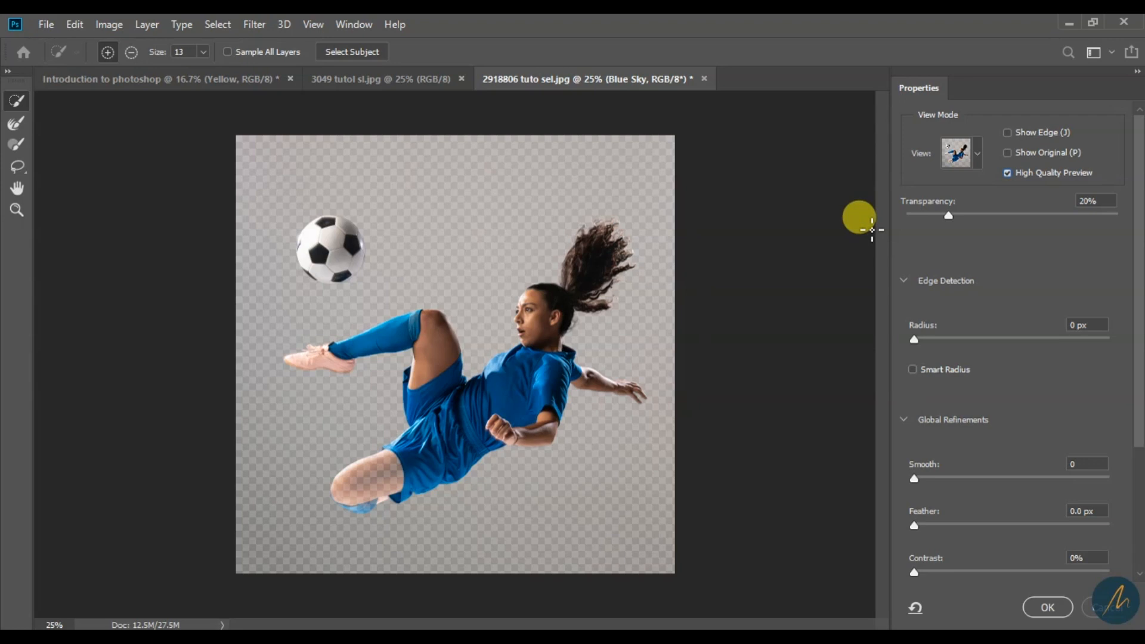
# Step: Choose the Refine Edge Brush and set the edge detection radius to 2 px with Smart Radius enabled
pyautogui.click(15, 123)
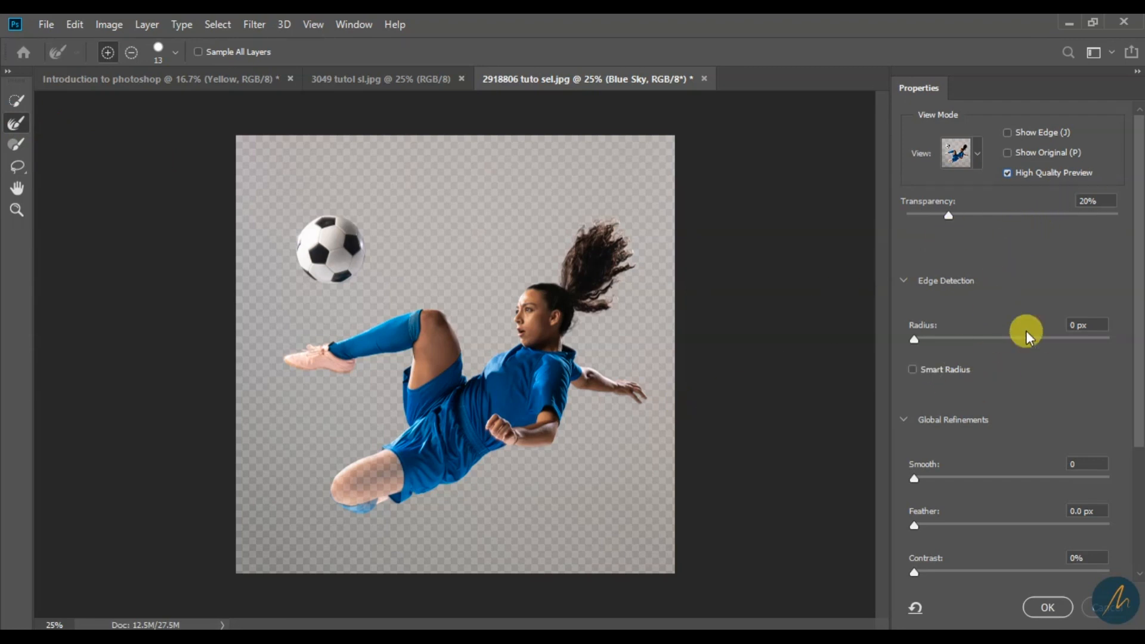
pyautogui.click(1095, 322)
pyautogui.moveTo(914, 339); pyautogui.dragTo(934, 340)
pyautogui.write('2')
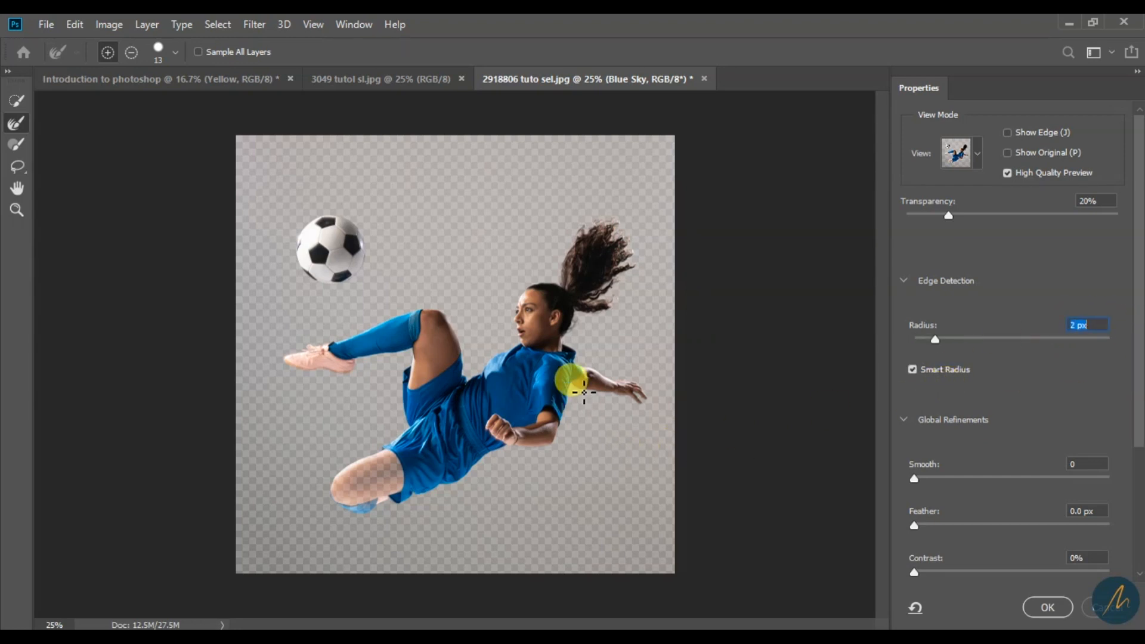
pyautogui.moveTo(517, 452)
pyautogui.mouseDown()
pyautogui.moveTo(402, 514)
pyautogui.moveTo(339, 515)
pyautogui.moveTo(344, 489)
pyautogui.moveTo(432, 411)
pyautogui.mouseUp()
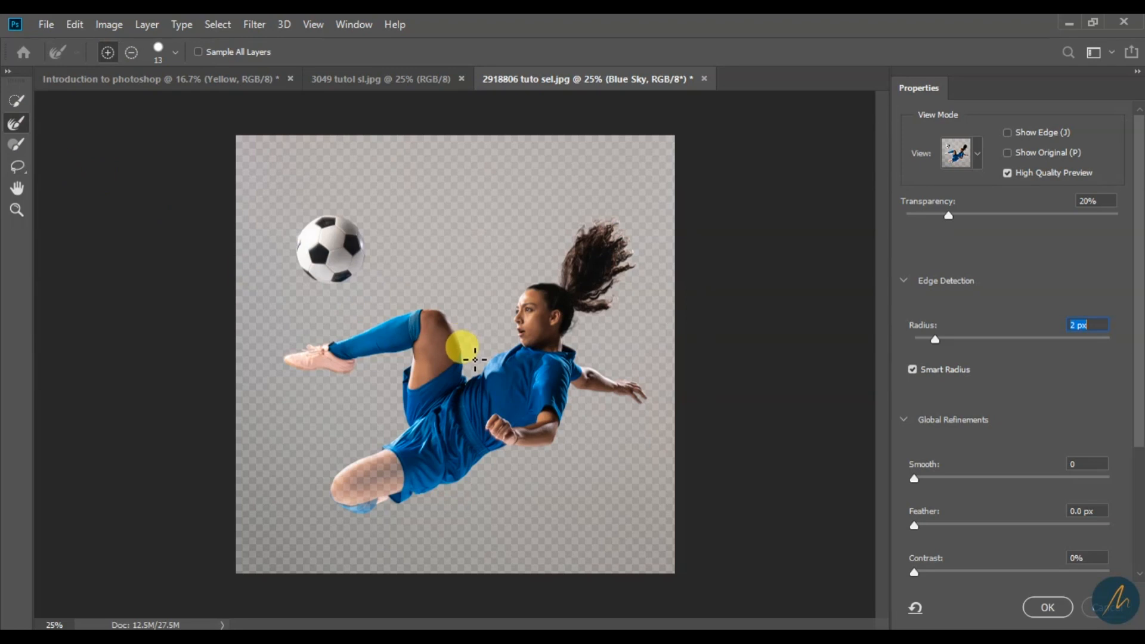
# Step: Try edge detection radii of 5 px and 7 px, and set the radius back to 2 px
pyautogui.scroll(-5, 1029, 399)
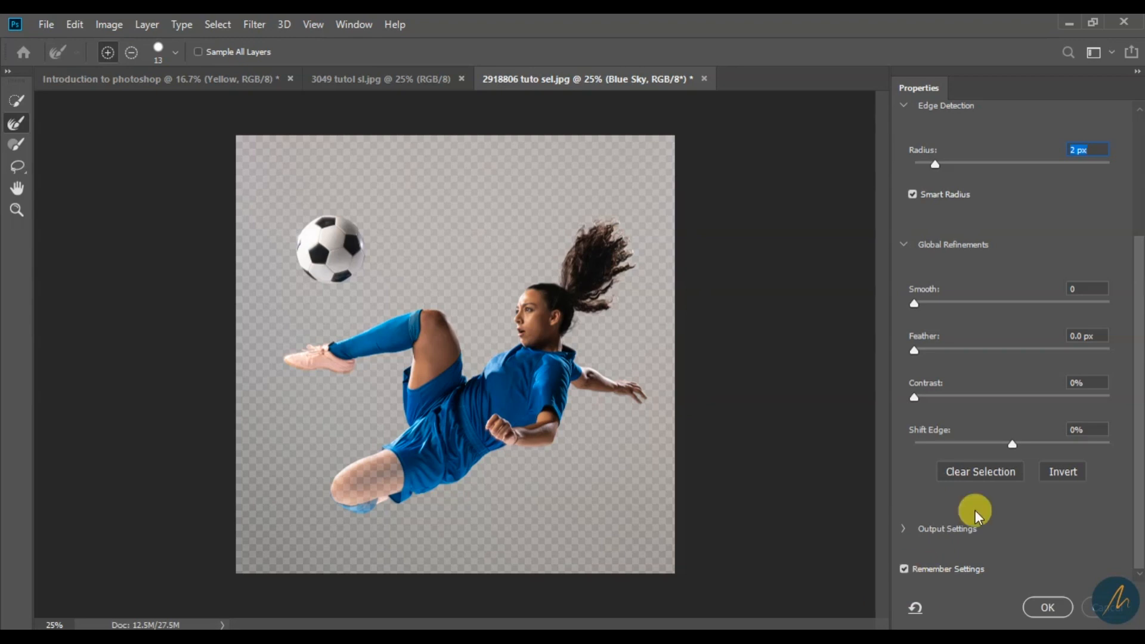
pyautogui.scroll(1, 1067, 392)
pyautogui.write('5')
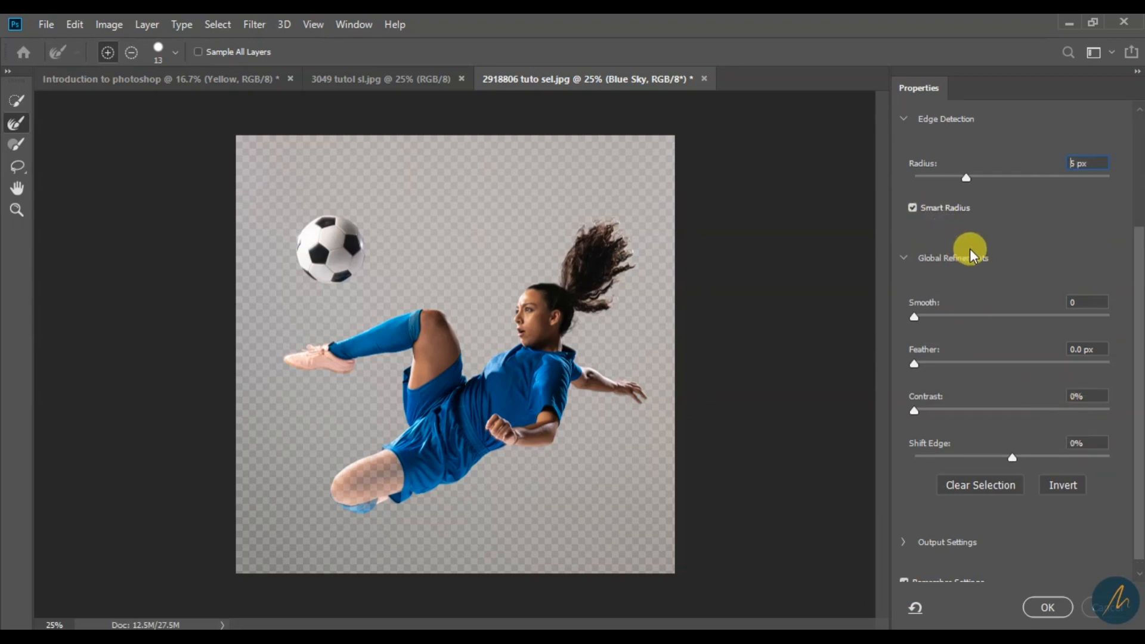
pyautogui.scroll(2, 1099, 158)
pyautogui.scroll(5, 1103, 220)
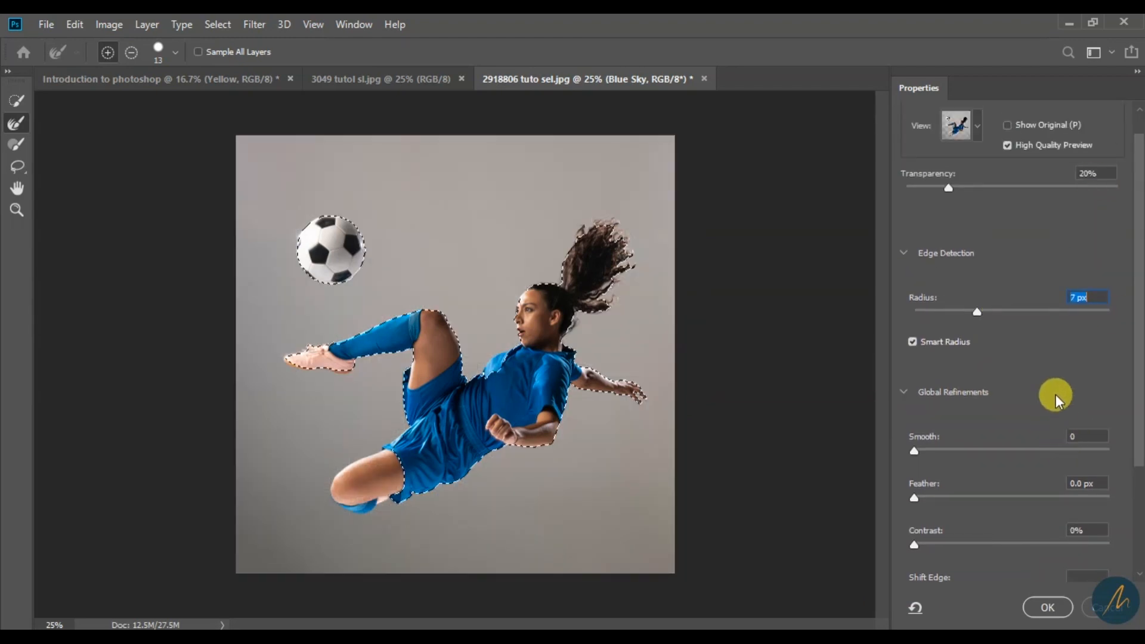
pyautogui.write('2')
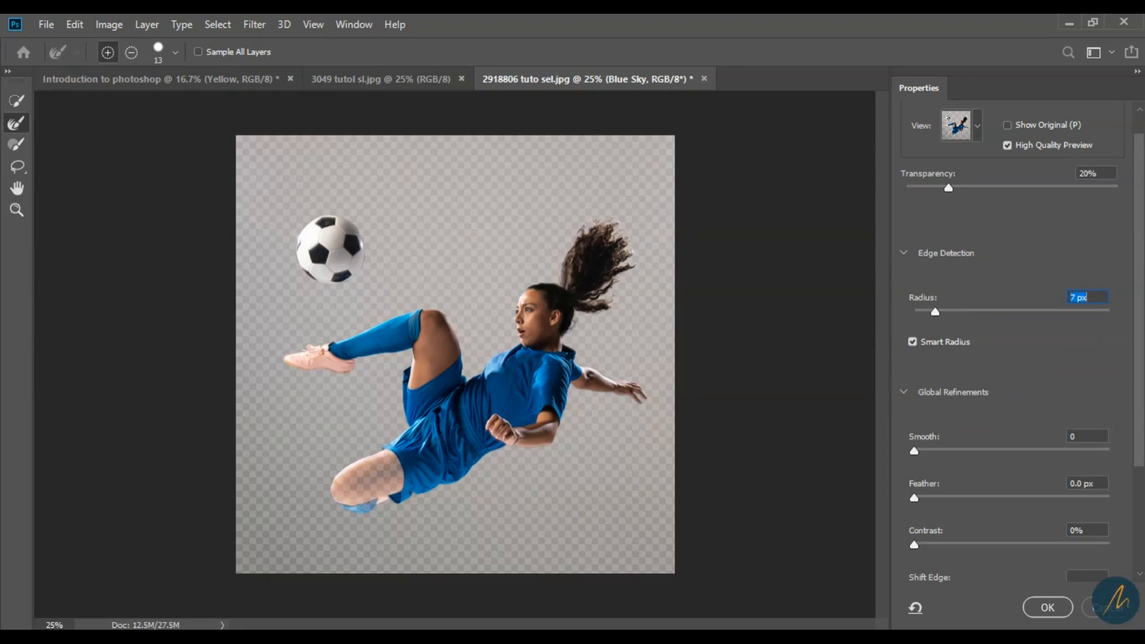
# Step: Switch the view mode to Overlay and inspect the edges around the player's hair and ponytail
pyautogui.click(978, 125)
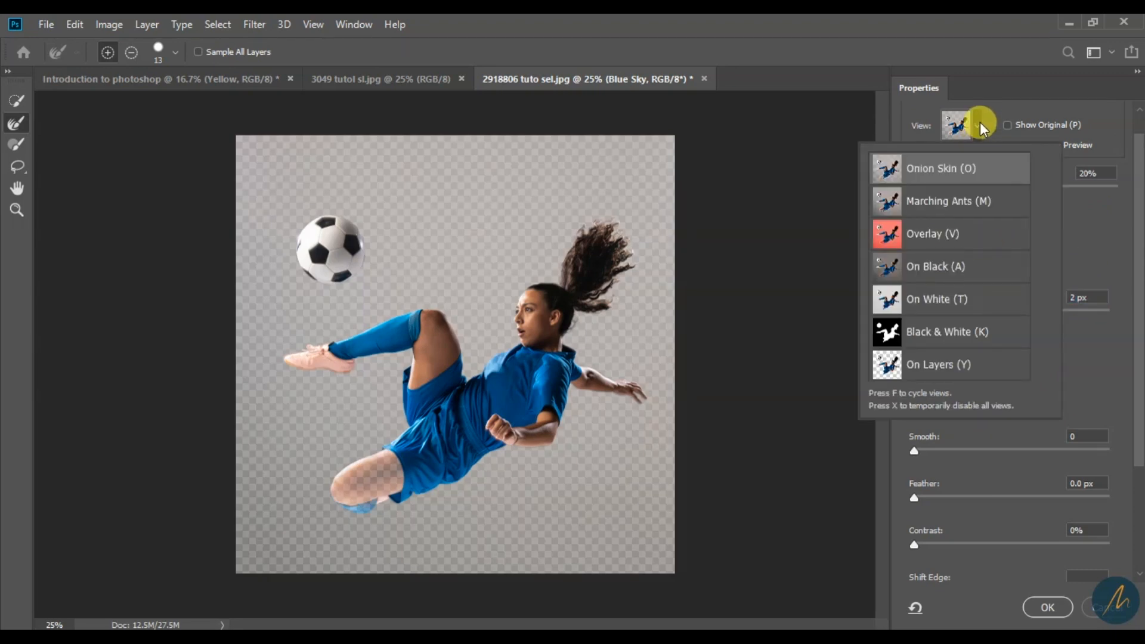
pyautogui.click(962, 235)
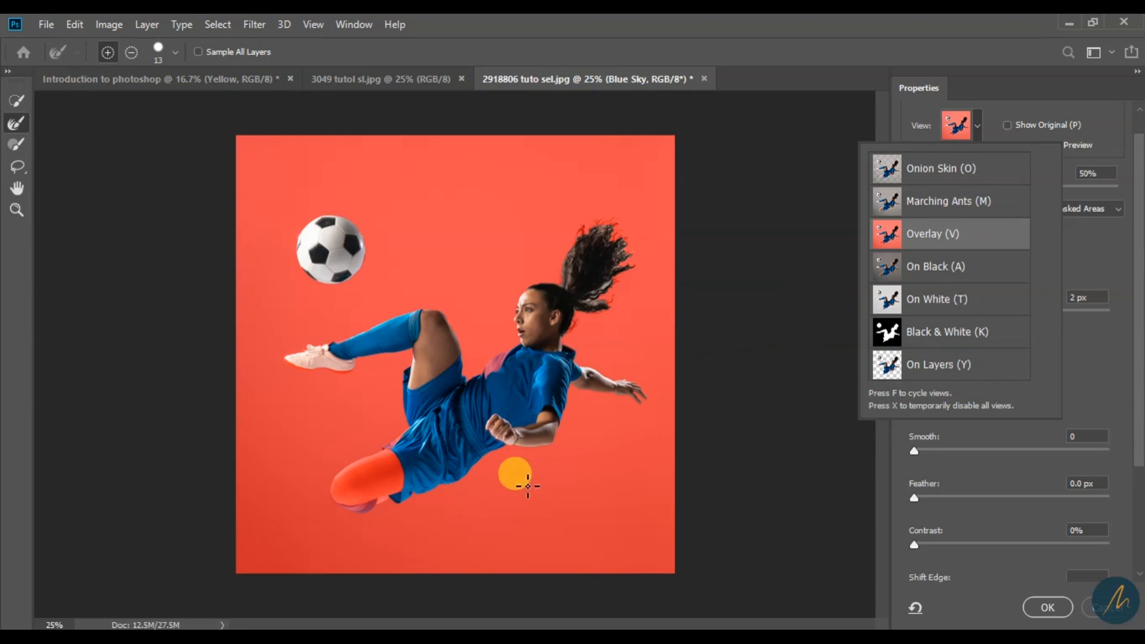
pyautogui.click(494, 471)
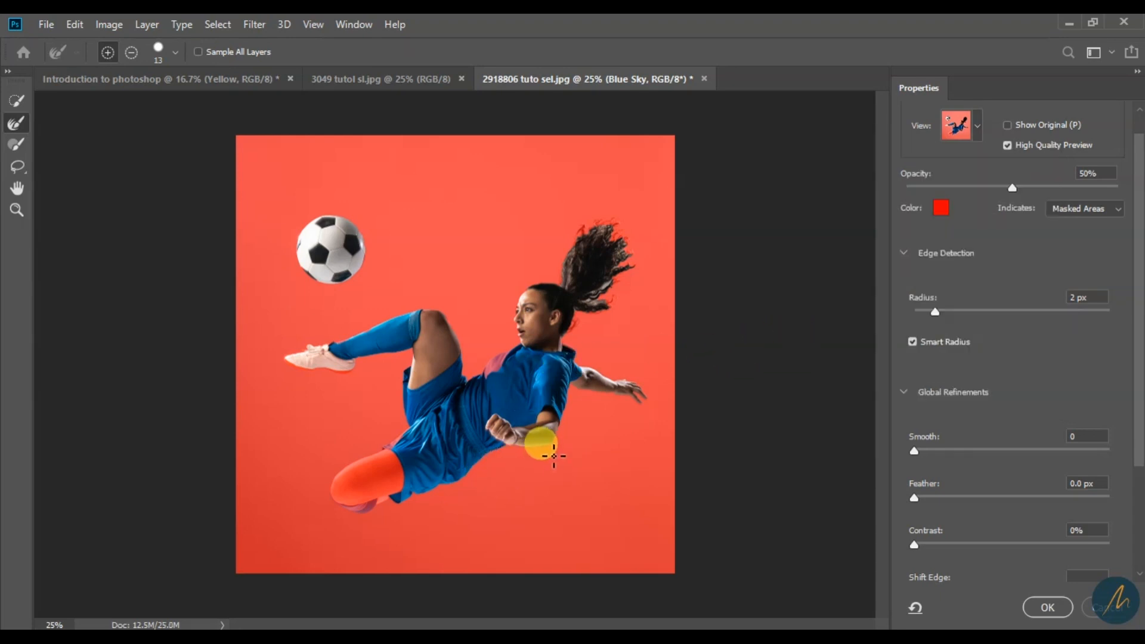
pyautogui.press('z')
pyautogui.moveTo(542, 417); pyautogui.dragTo(539, 340)
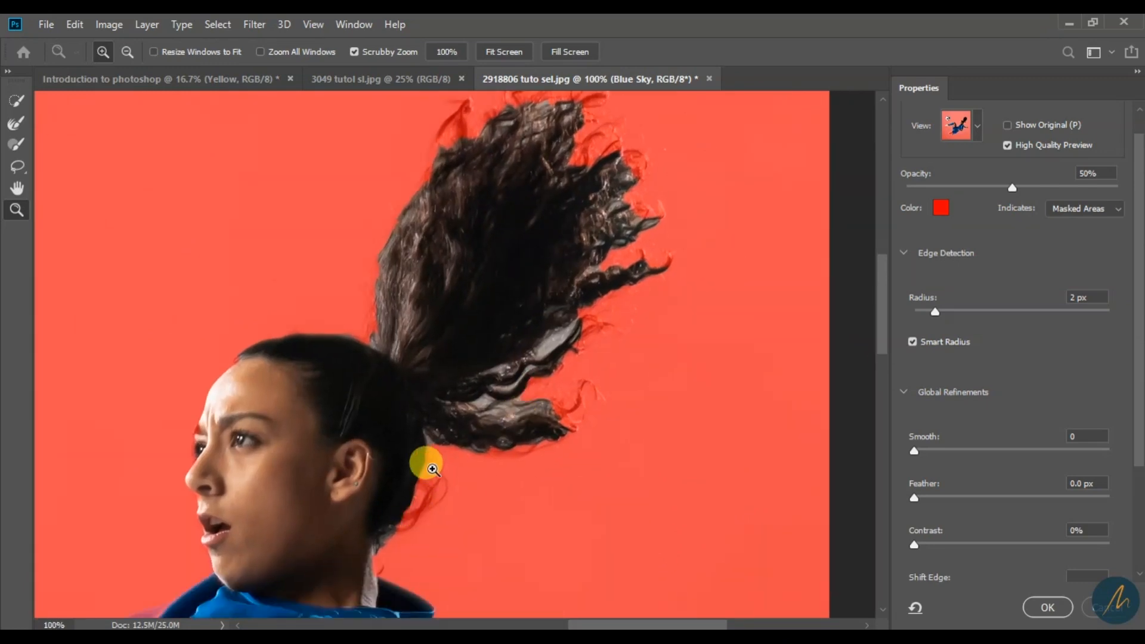
pyautogui.scroll(2, 583, 358)
pyautogui.scroll(4, 550, 184)
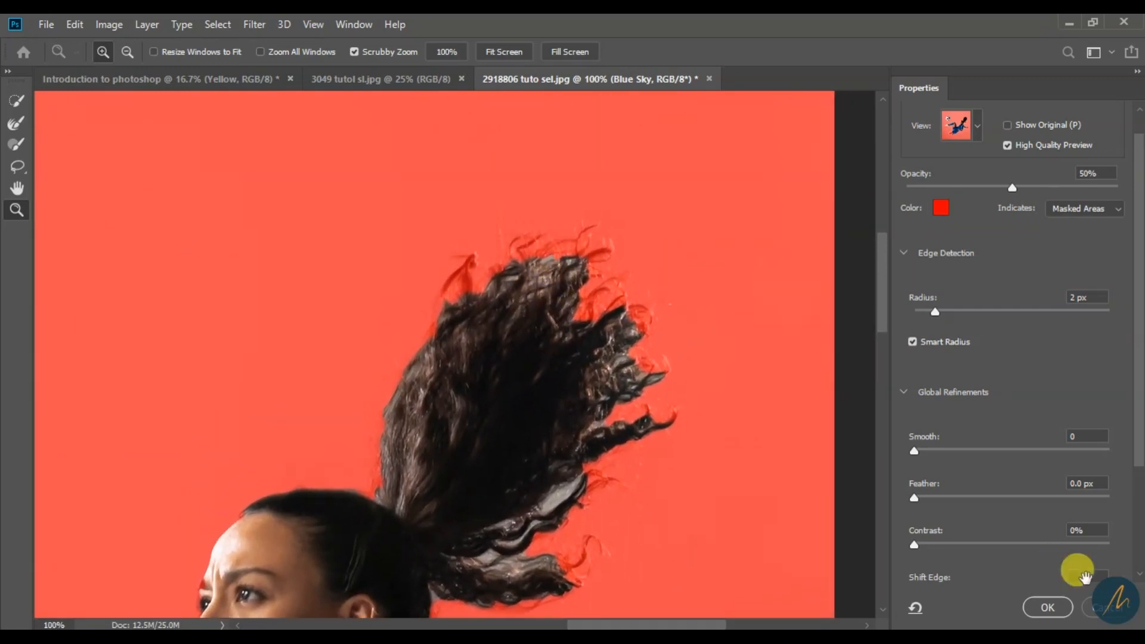
# Step: Accept the Select and Mask settings and inspect the resulting player and ball selection in Quick Mask mode
pyautogui.click(1050, 606)
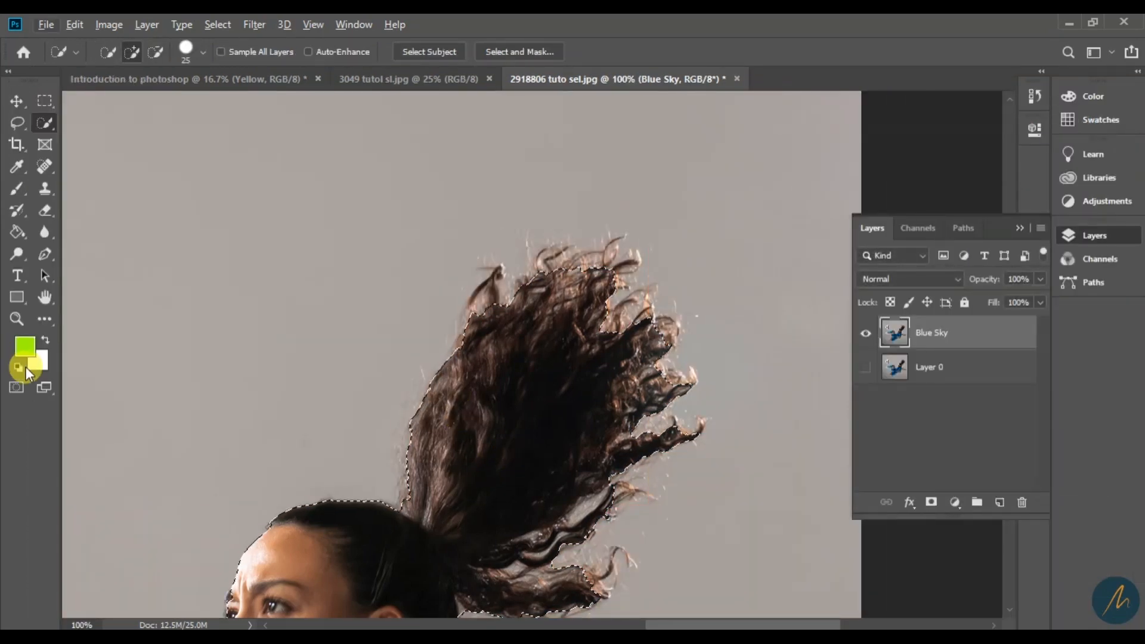
pyautogui.click(17, 389)
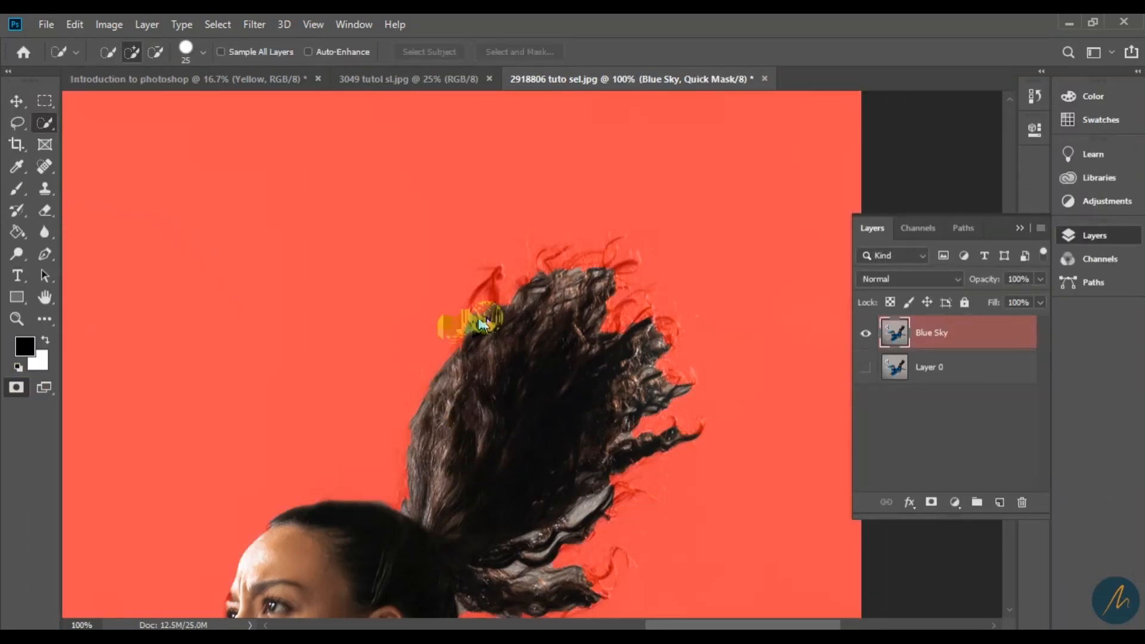
pyautogui.press('z')
pyautogui.keyDown('alt'); pyautogui.click(490, 320); pyautogui.keyUp('alt')
pyautogui.keyDown('alt'); pyautogui.click(493, 322); pyautogui.keyUp('alt')
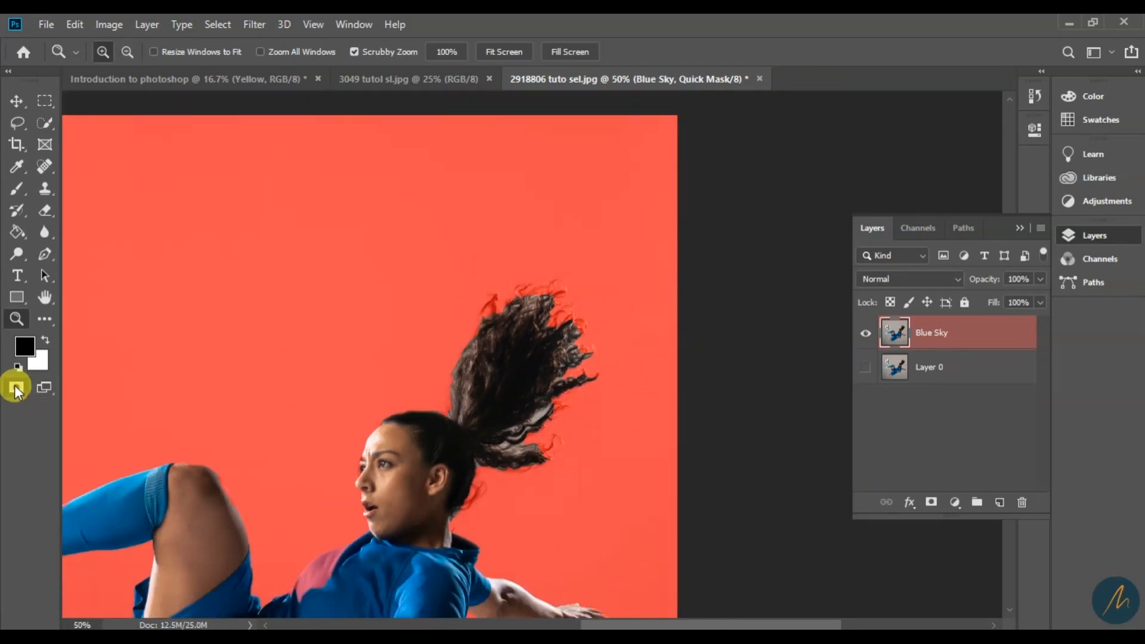
pyautogui.keyDown('alt'); pyautogui.click(352, 473); pyautogui.keyUp('alt')
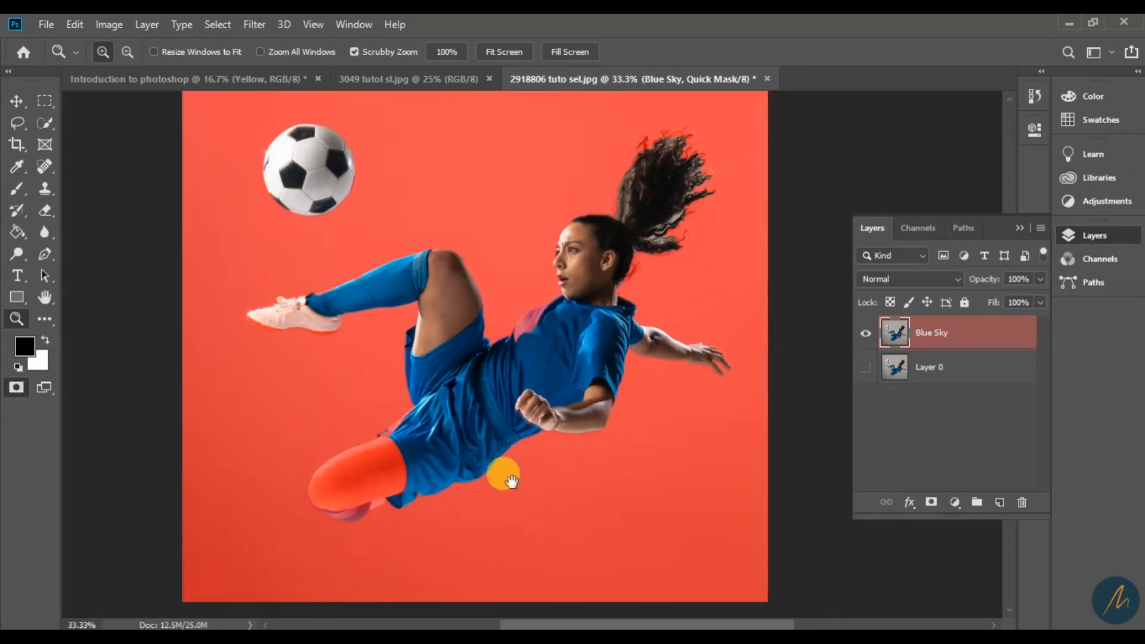
pyautogui.moveTo(473, 400); pyautogui.dragTo(576, 447)
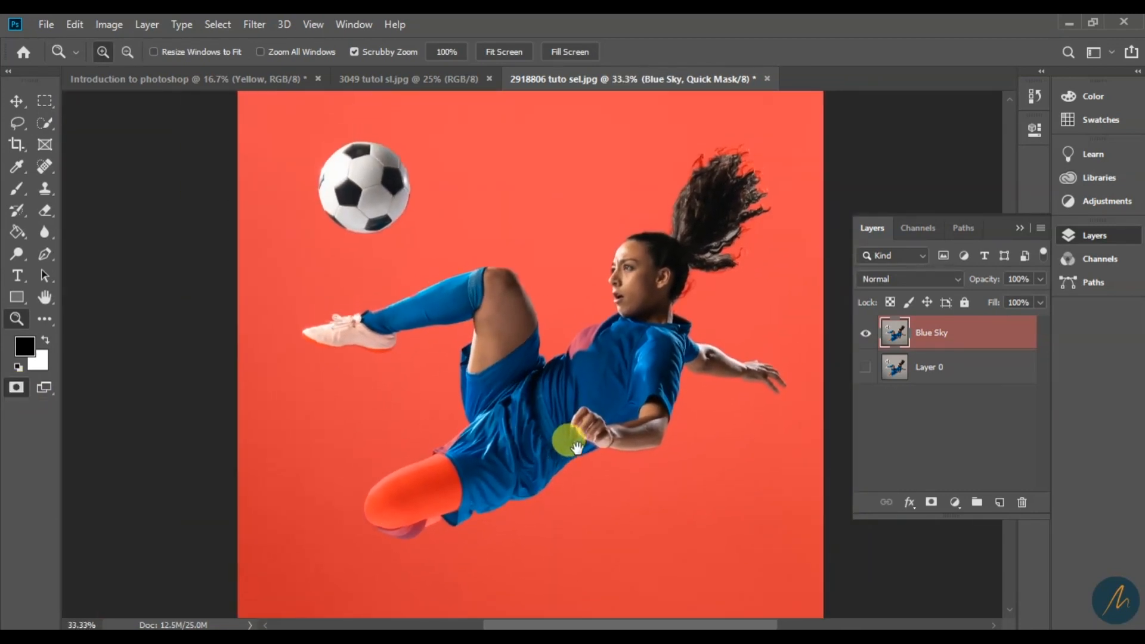
# Step: Leave Quick Mask mode, check the color and opacity settings in Quick Mask Options, and cancel the dialog
pyautogui.click(16, 387)
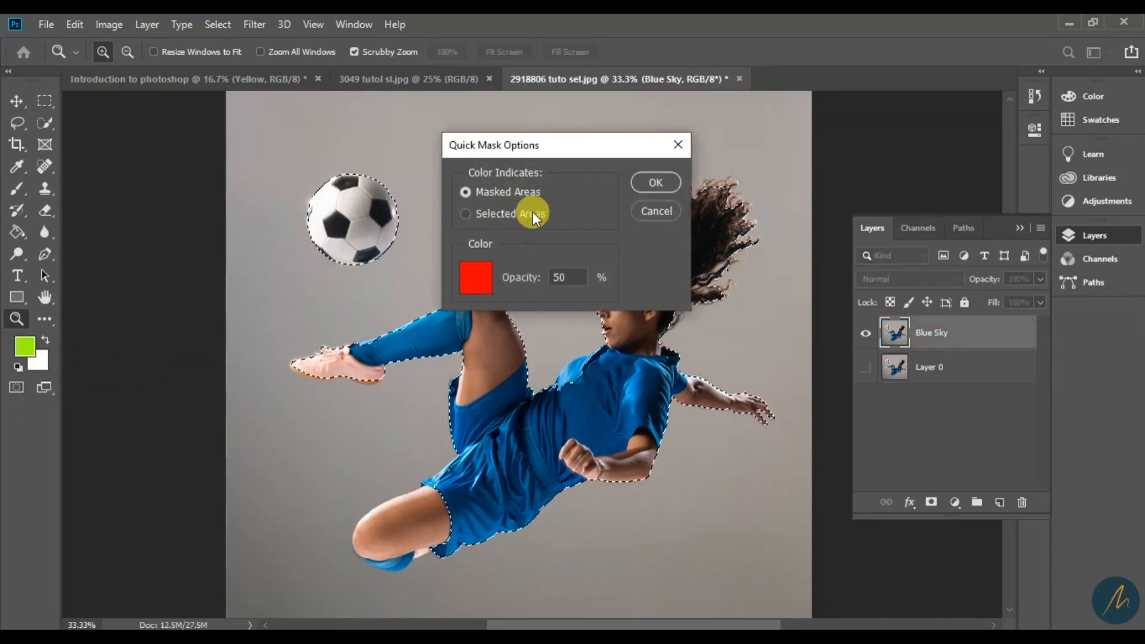
pyautogui.moveTo(553, 151); pyautogui.dragTo(654, 150)
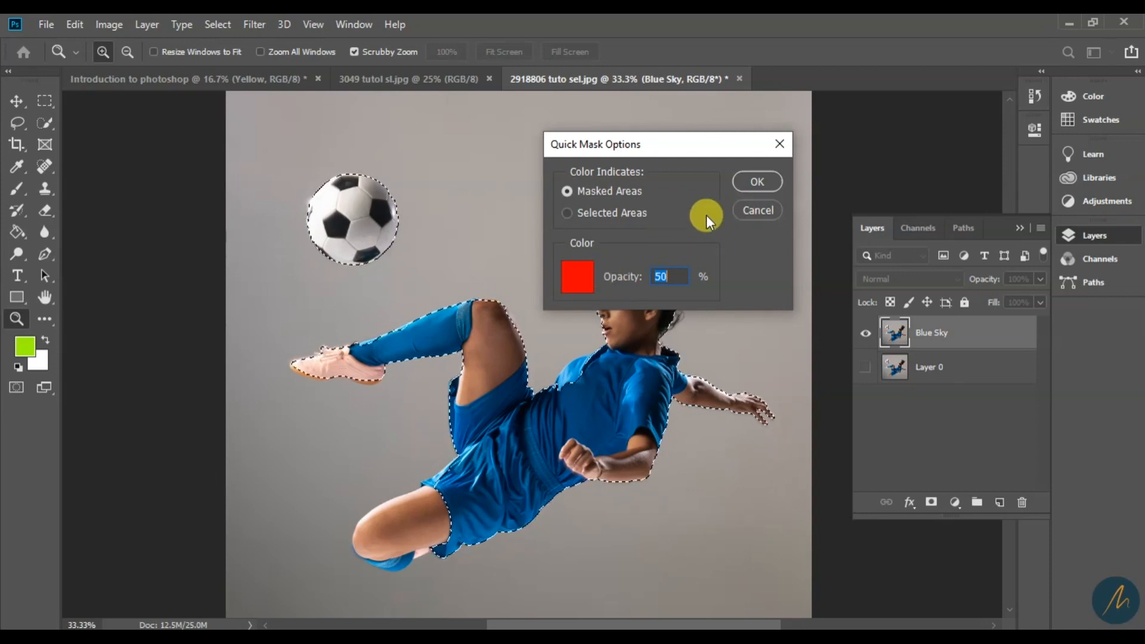
pyautogui.click(756, 208)
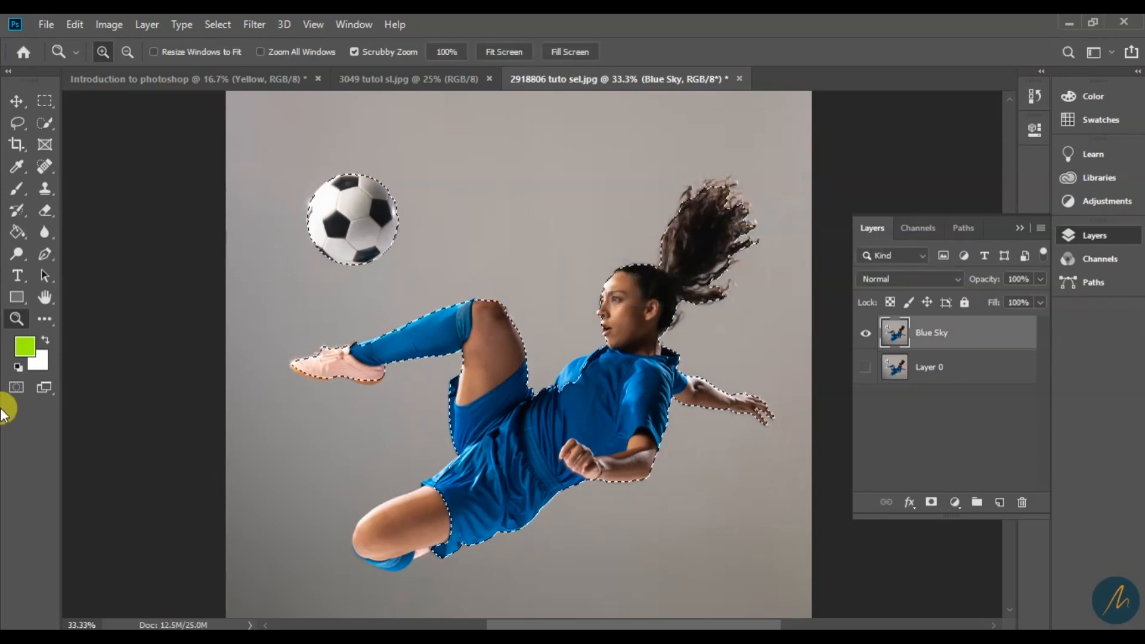
# Step: Examine the masked areas around the player in Quick Mask again and return to standard mode with Quick Selection active
pyautogui.click(17, 386)
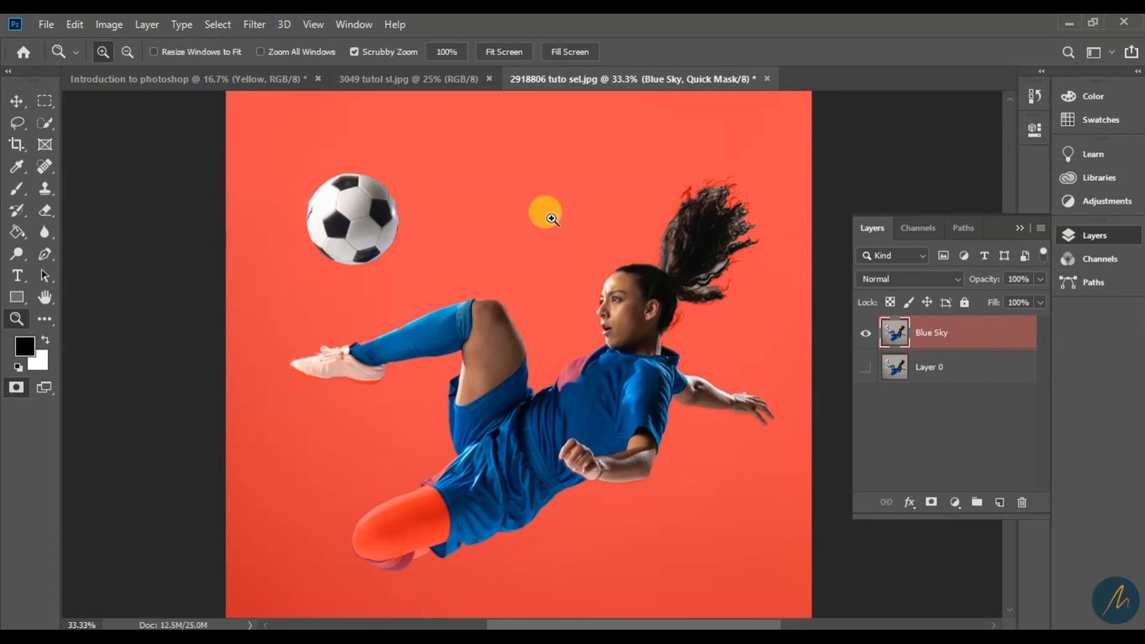
pyautogui.scroll(2, 558, 215)
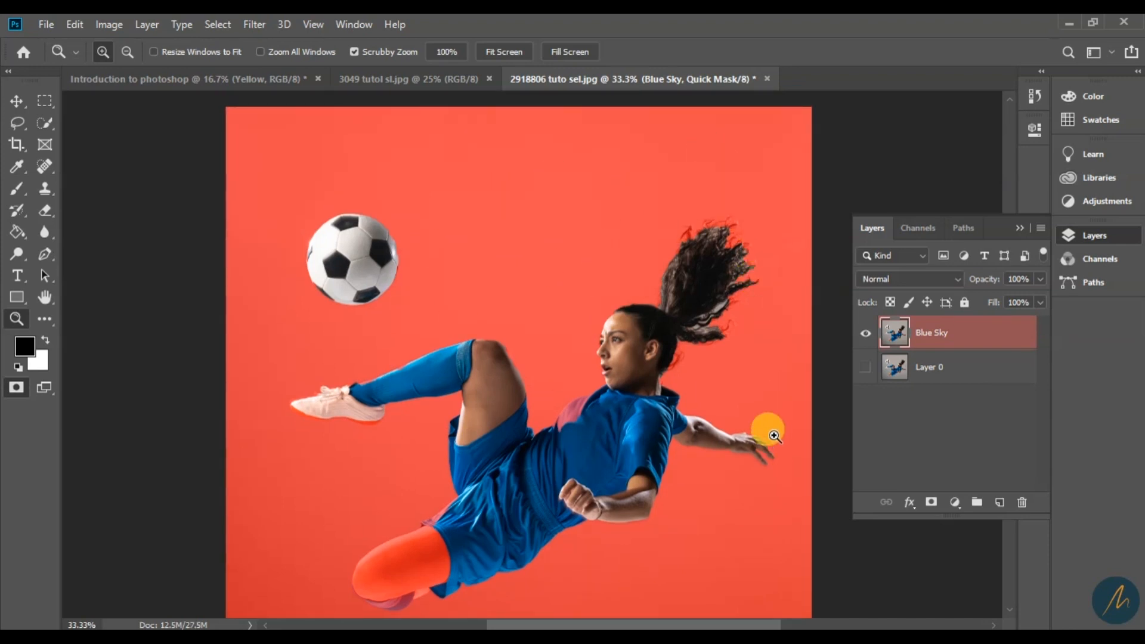
pyautogui.scroll(-3, 621, 471)
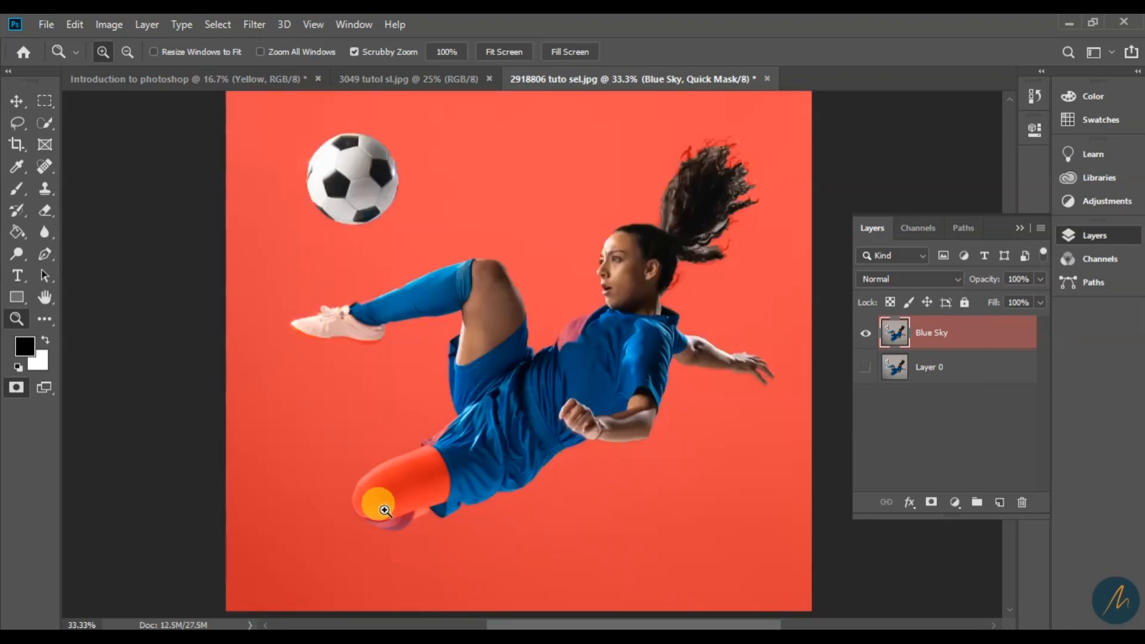
pyautogui.click(44, 122)
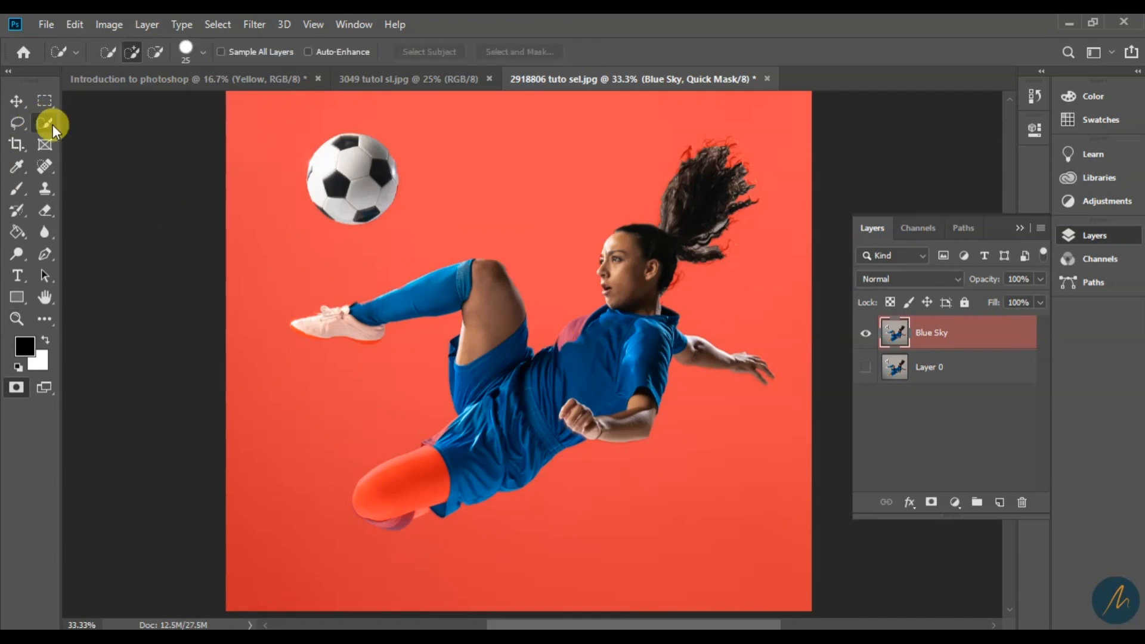
pyautogui.click(16, 389)
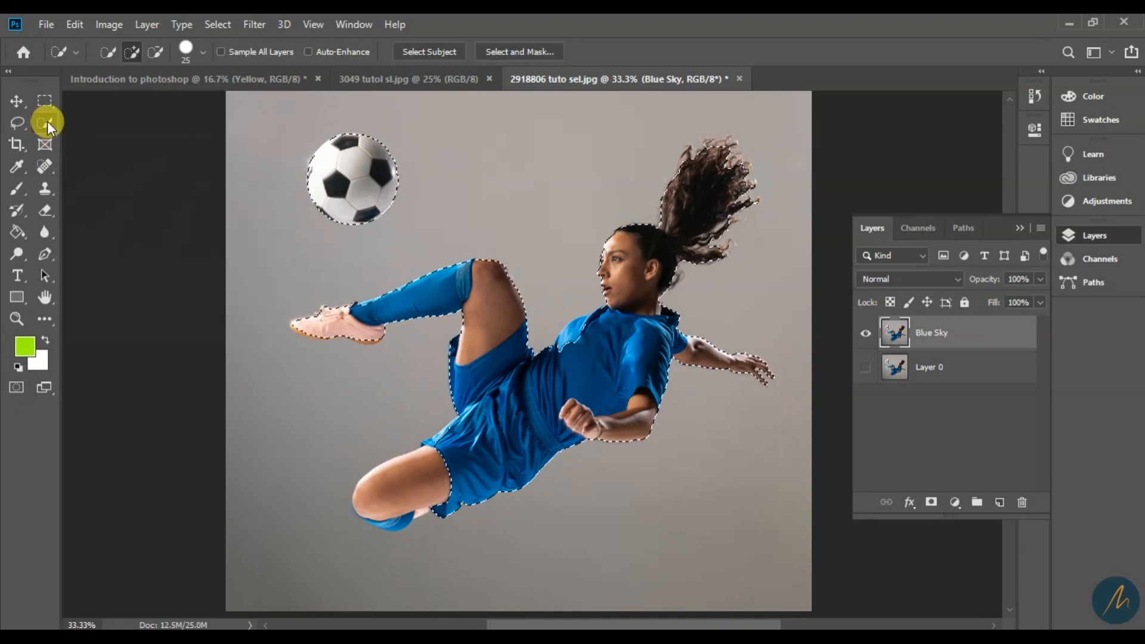
# Step: Reopen Select and Mask for the player and ball selection and choose the Refine Edge Brush
pyautogui.click(530, 52)
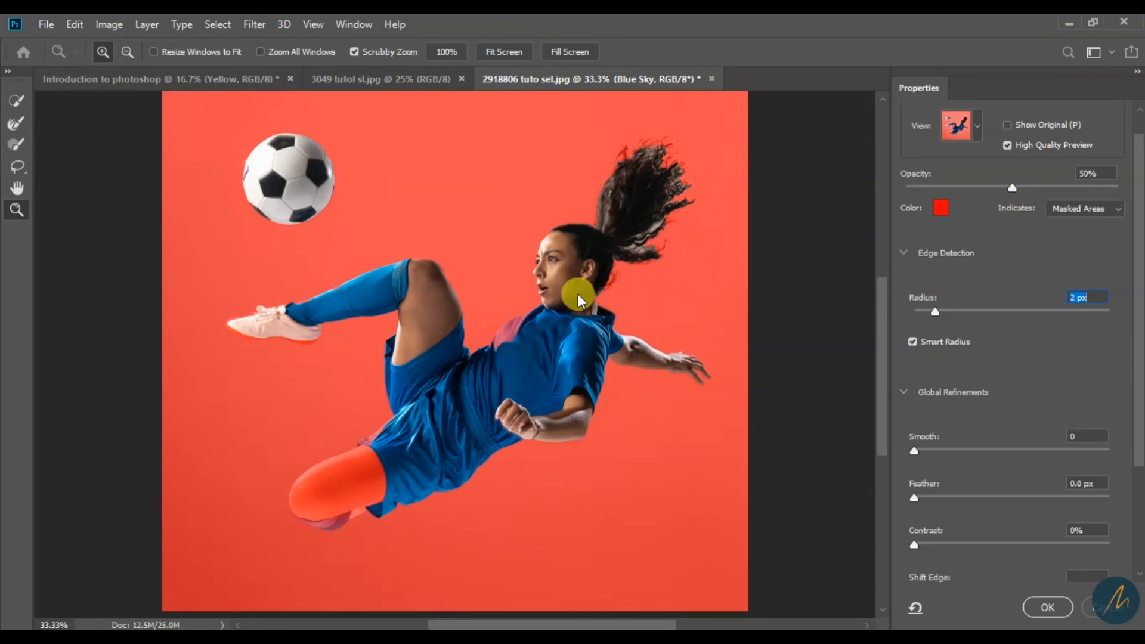
pyautogui.scroll(-2, 906, 391)
pyautogui.scroll(-3, 950, 409)
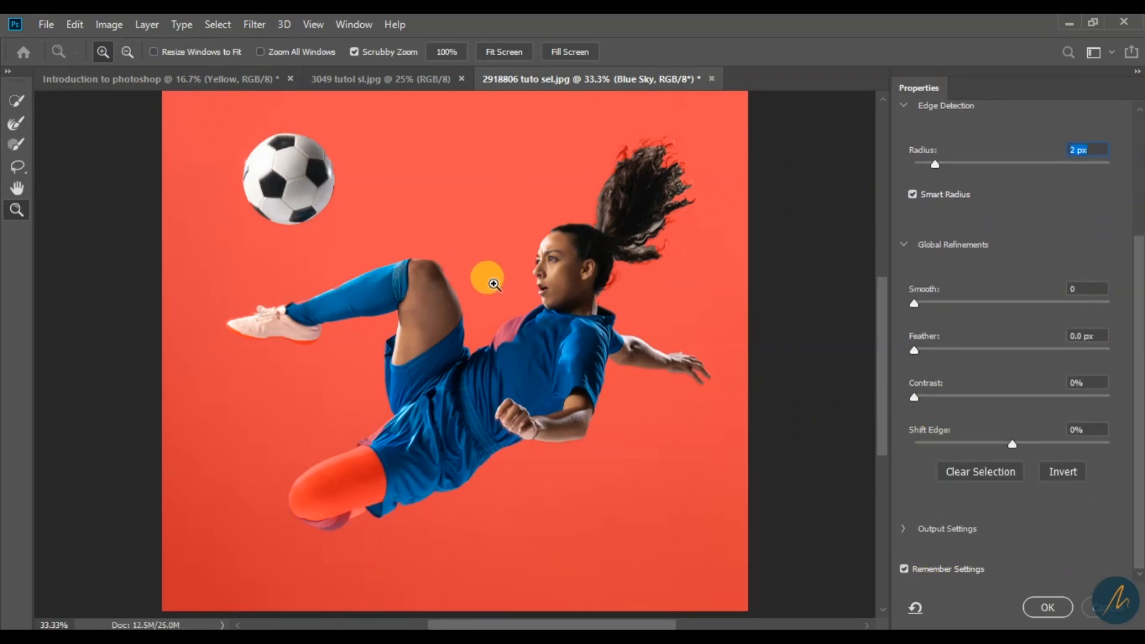
pyautogui.click(17, 123)
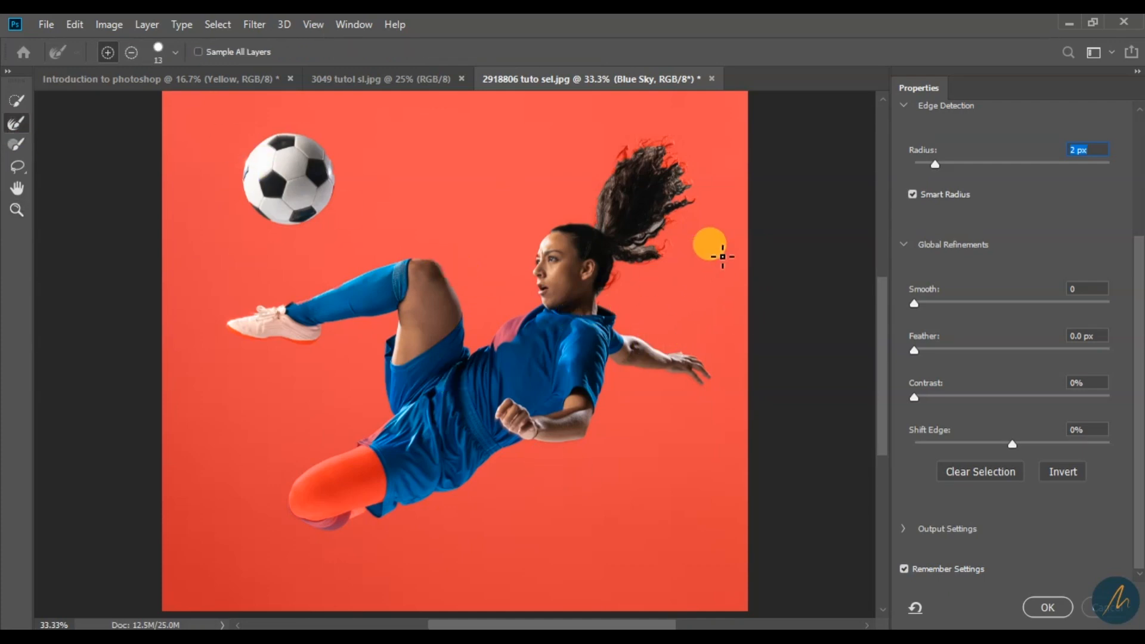
# Step: Set the Refine Edge Brush size to 21 px for working on the ponytail
pyautogui.press('z')
pyautogui.click(633, 211)
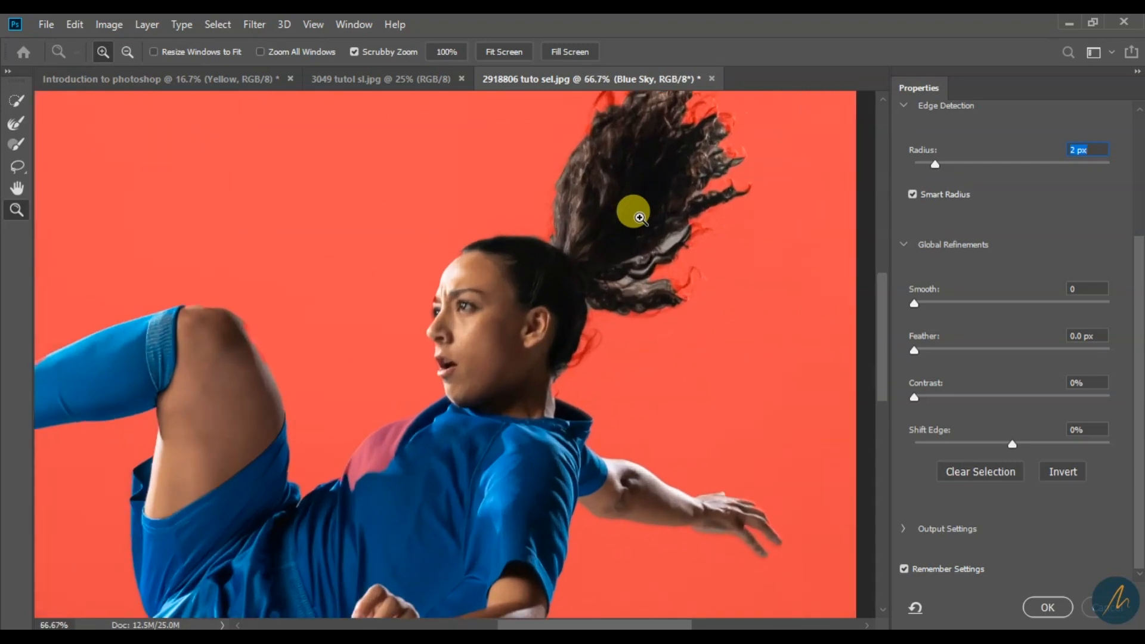
pyautogui.click(647, 197)
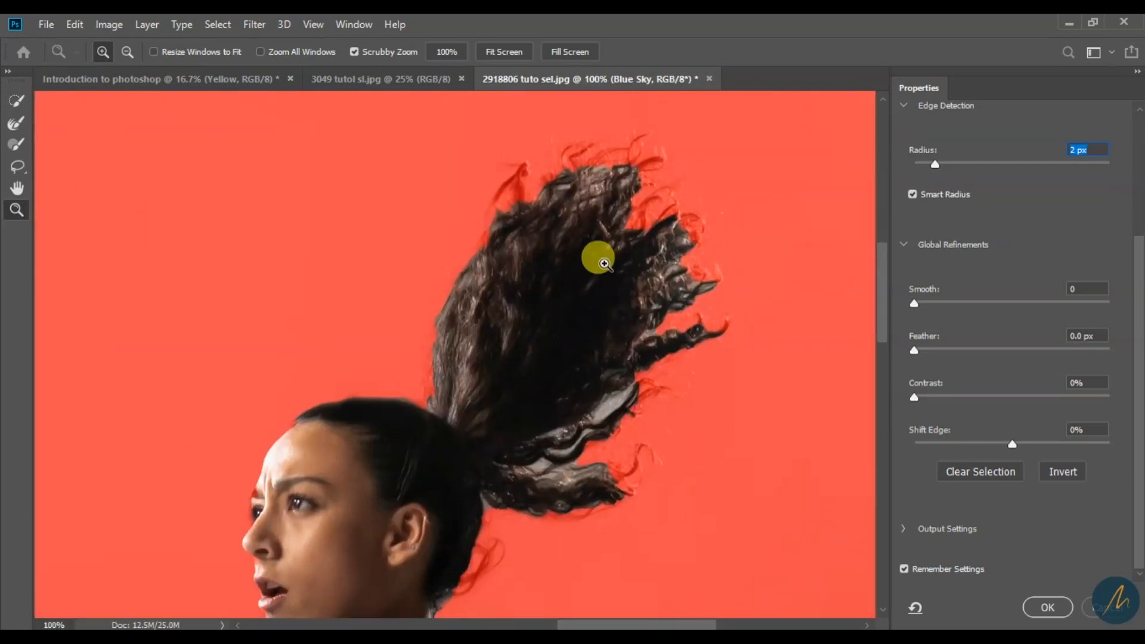
pyautogui.moveTo(624, 282); pyautogui.dragTo(613, 248)
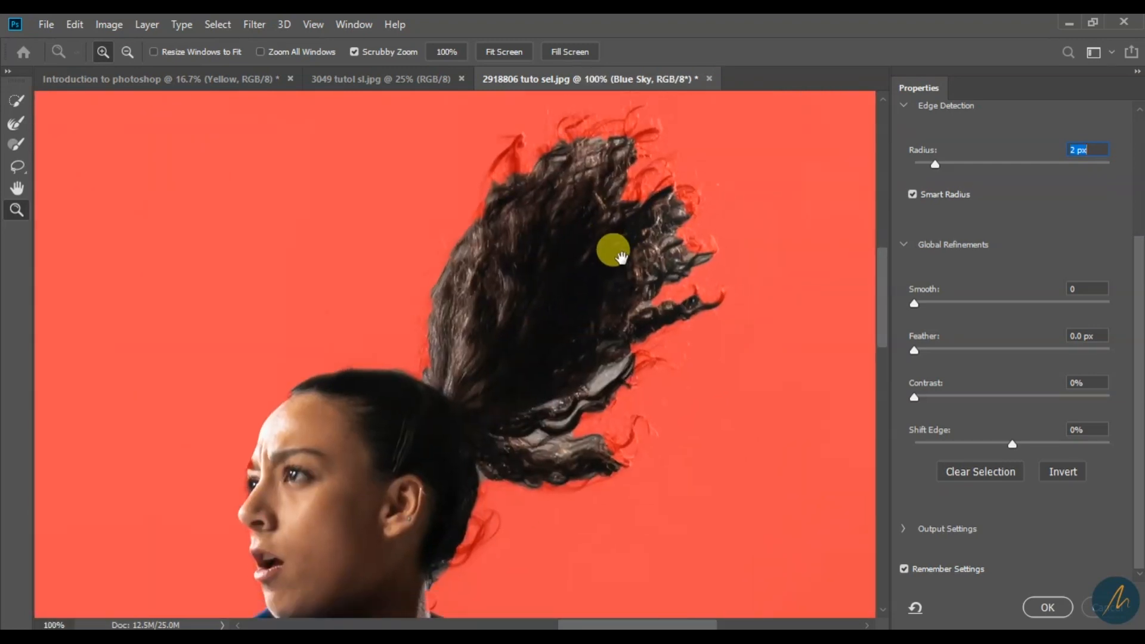
pyautogui.click(16, 123)
pyautogui.press(']')
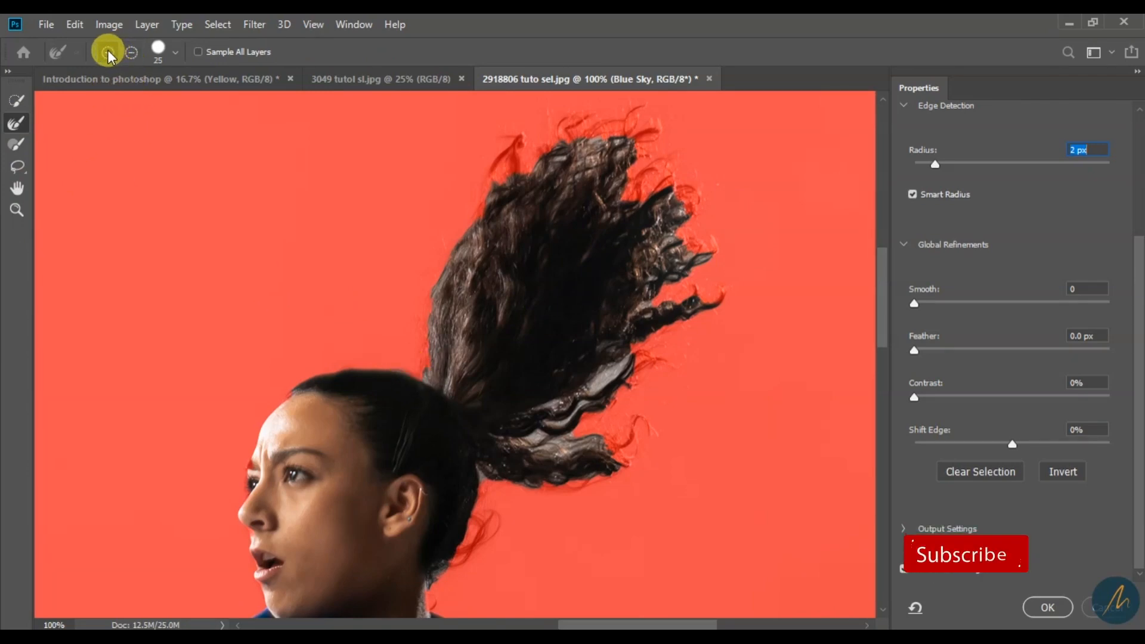
pyautogui.click(163, 52)
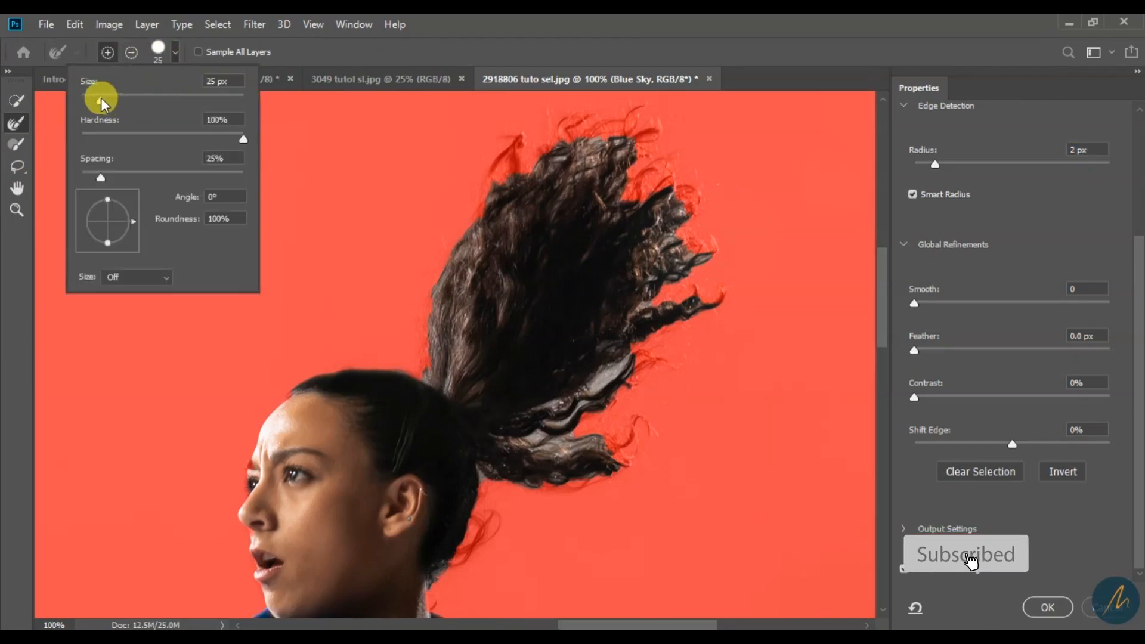
pyautogui.moveTo(101, 99)
pyautogui.mouseDown()
pyautogui.moveTo(143, 98)
pyautogui.moveTo(98, 99)
pyautogui.mouseUp()
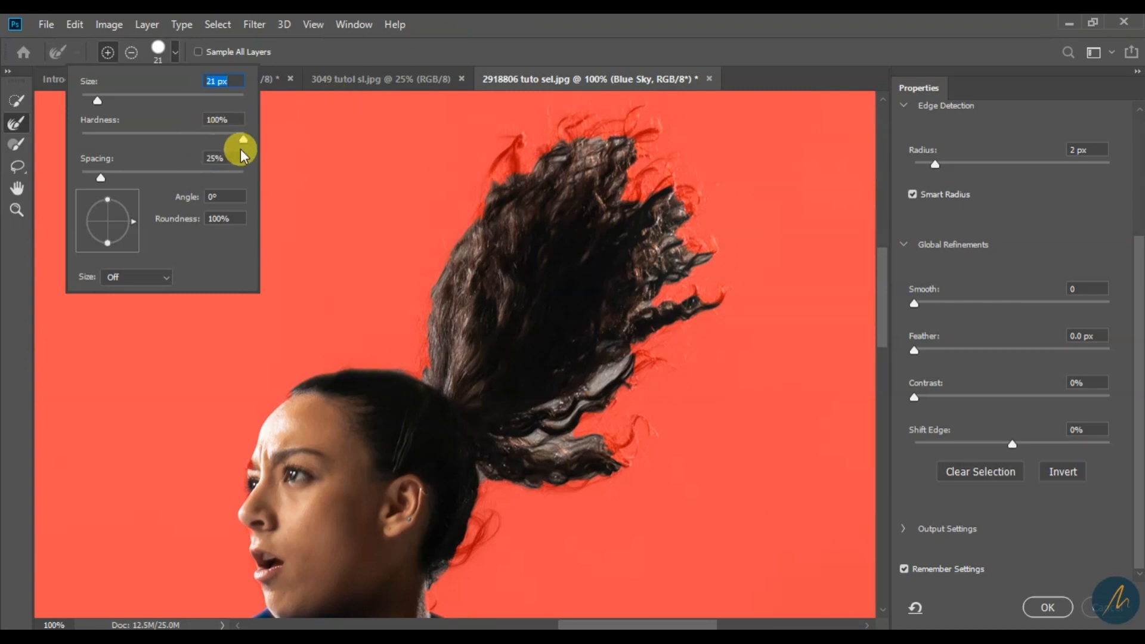
pyautogui.click(600, 43)
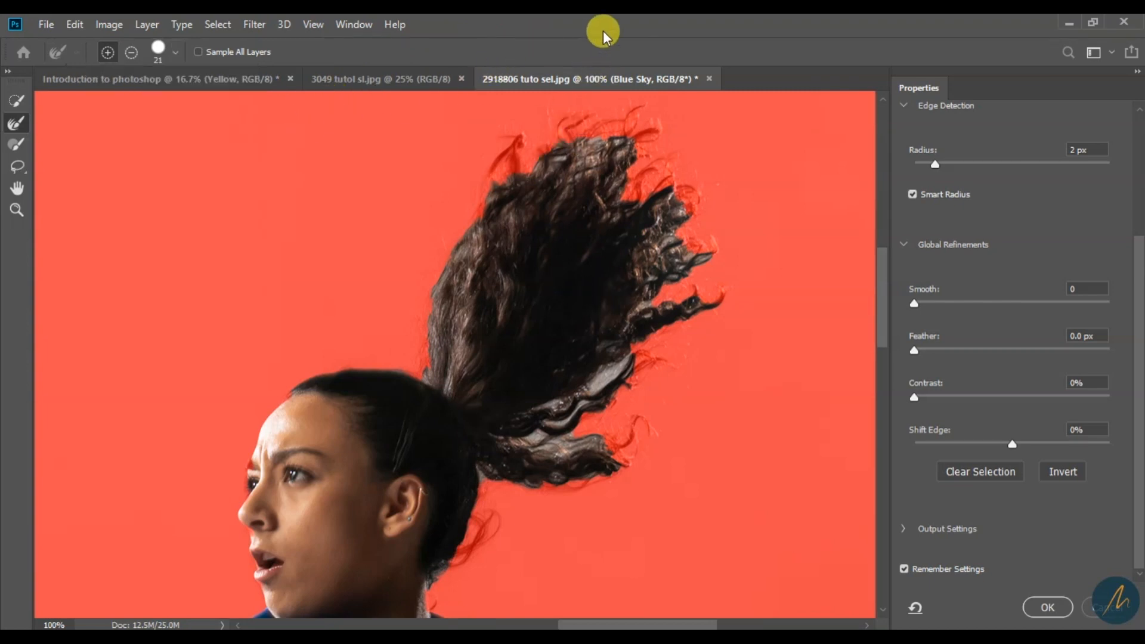
# Step: Refine the ponytail's long edge on the face side, enlarging the Refine Edge Brush to 30 px
pyautogui.moveTo(545, 194)
pyautogui.mouseDown()
pyautogui.moveTo(485, 306)
pyautogui.moveTo(442, 330)
pyautogui.moveTo(432, 361)
pyautogui.moveTo(426, 340)
pyautogui.mouseUp()
pyautogui.moveTo(427, 344)
pyautogui.mouseDown()
pyautogui.moveTo(431, 371)
pyautogui.moveTo(423, 294)
pyautogui.mouseUp()
pyautogui.press(']')
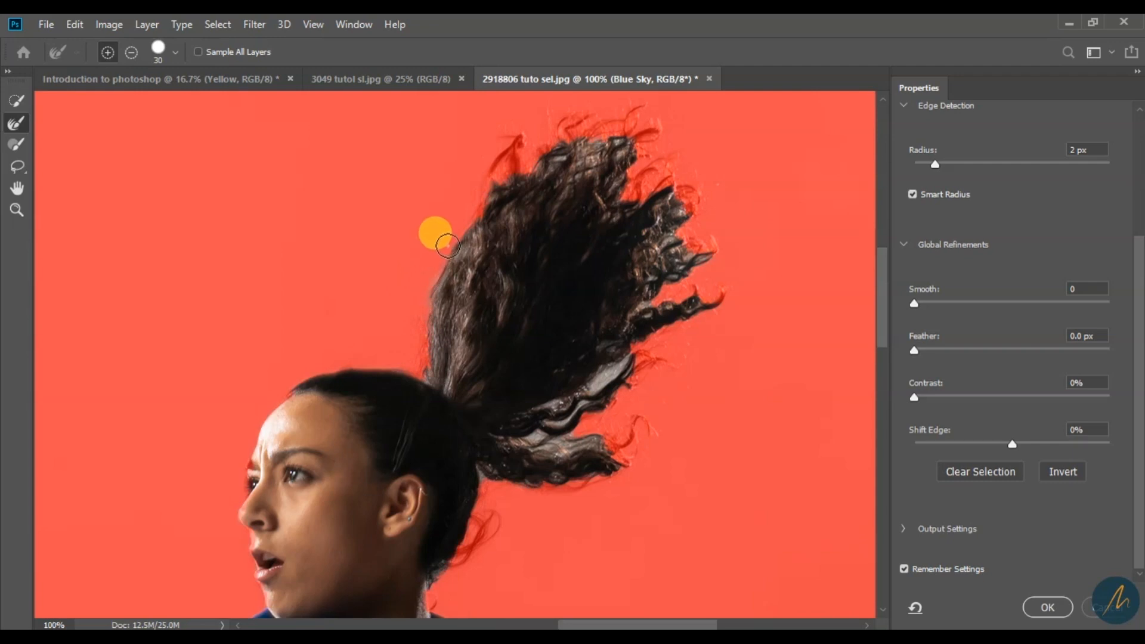
pyautogui.moveTo(447, 245); pyautogui.dragTo(477, 211)
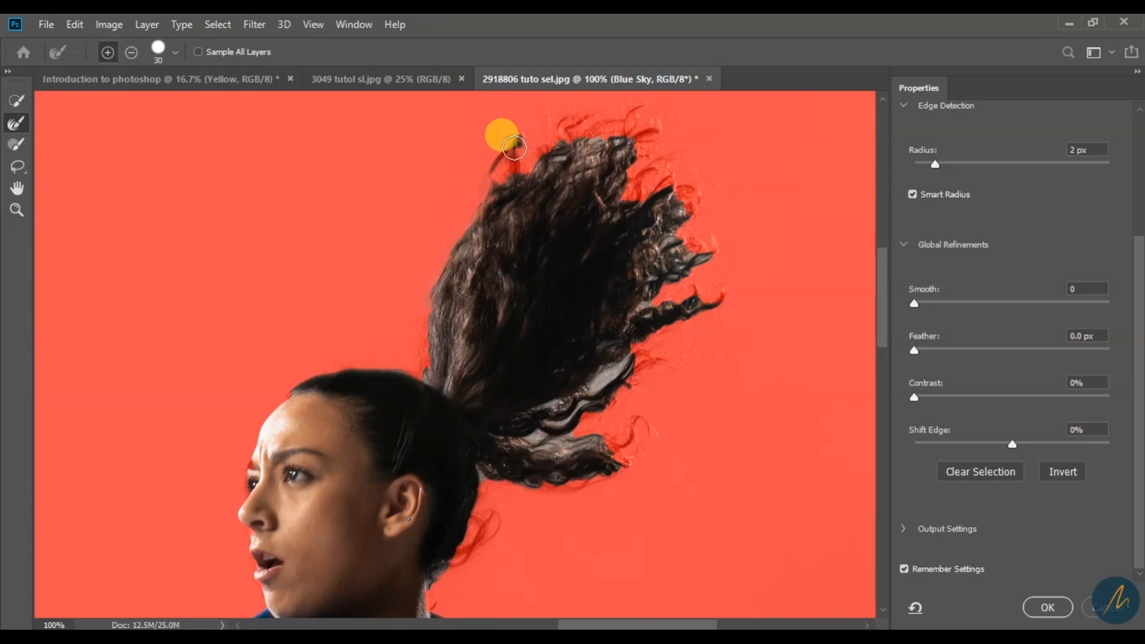
# Step: Refine the loose strands around the ponytail's tip, its far side and the nape, varying the brush size and ending at 15 px
pyautogui.moveTo(514, 147)
pyautogui.mouseDown()
pyautogui.moveTo(489, 181)
pyautogui.moveTo(509, 150)
pyautogui.moveTo(549, 140)
pyautogui.moveTo(520, 169)
pyautogui.moveTo(580, 115)
pyautogui.moveTo(678, 105)
pyautogui.moveTo(679, 132)
pyautogui.moveTo(490, 176)
pyautogui.moveTo(462, 205)
pyautogui.moveTo(483, 218)
pyautogui.moveTo(617, 119)
pyautogui.moveTo(574, 131)
pyautogui.moveTo(592, 116)
pyautogui.moveTo(600, 195)
pyautogui.moveTo(589, 149)
pyautogui.moveTo(602, 134)
pyautogui.moveTo(586, 143)
pyautogui.moveTo(633, 126)
pyautogui.moveTo(639, 105)
pyautogui.moveTo(632, 141)
pyautogui.moveTo(663, 131)
pyautogui.moveTo(650, 134)
pyautogui.moveTo(640, 193)
pyautogui.moveTo(628, 177)
pyautogui.moveTo(531, 171)
pyautogui.moveTo(562, 158)
pyautogui.moveTo(548, 164)
pyautogui.moveTo(572, 171)
pyautogui.moveTo(547, 179)
pyautogui.moveTo(571, 168)
pyautogui.moveTo(602, 197)
pyautogui.moveTo(586, 145)
pyautogui.moveTo(626, 134)
pyautogui.moveTo(612, 148)
pyautogui.moveTo(629, 155)
pyautogui.moveTo(560, 197)
pyautogui.moveTo(554, 169)
pyautogui.moveTo(668, 224)
pyautogui.moveTo(699, 217)
pyautogui.moveTo(664, 186)
pyautogui.moveTo(701, 196)
pyautogui.moveTo(696, 216)
pyautogui.moveTo(640, 154)
pyautogui.moveTo(715, 230)
pyautogui.moveTo(676, 243)
pyautogui.moveTo(691, 237)
pyautogui.moveTo(709, 255)
pyautogui.moveTo(718, 250)
pyautogui.moveTo(695, 196)
pyautogui.moveTo(705, 292)
pyautogui.moveTo(734, 298)
pyautogui.moveTo(723, 307)
pyautogui.moveTo(683, 285)
pyautogui.moveTo(686, 298)
pyautogui.moveTo(687, 279)
pyautogui.moveTo(669, 292)
pyautogui.moveTo(672, 283)
pyautogui.moveTo(638, 334)
pyautogui.moveTo(680, 366)
pyautogui.moveTo(690, 316)
pyautogui.moveTo(645, 352)
pyautogui.moveTo(675, 360)
pyautogui.moveTo(655, 360)
pyautogui.moveTo(639, 382)
pyautogui.moveTo(669, 368)
pyautogui.moveTo(590, 429)
pyautogui.moveTo(618, 383)
pyautogui.moveTo(606, 380)
pyautogui.moveTo(655, 343)
pyautogui.moveTo(689, 184)
pyautogui.moveTo(671, 267)
pyautogui.moveTo(677, 247)
pyautogui.moveTo(666, 258)
pyautogui.moveTo(690, 264)
pyautogui.moveTo(678, 244)
pyautogui.moveTo(708, 255)
pyautogui.moveTo(675, 261)
pyautogui.moveTo(672, 276)
pyautogui.moveTo(427, 374)
pyautogui.moveTo(433, 301)
pyautogui.moveTo(679, 271)
pyautogui.moveTo(664, 290)
pyautogui.moveTo(652, 281)
pyautogui.moveTo(655, 304)
pyautogui.moveTo(673, 280)
pyautogui.moveTo(665, 271)
pyautogui.moveTo(690, 263)
pyautogui.moveTo(679, 257)
pyautogui.moveTo(641, 354)
pyautogui.moveTo(635, 345)
pyautogui.moveTo(614, 382)
pyautogui.moveTo(585, 390)
pyautogui.moveTo(606, 391)
pyautogui.moveTo(613, 372)
pyautogui.moveTo(586, 399)
pyautogui.moveTo(635, 374)
pyautogui.moveTo(646, 238)
pyautogui.moveTo(638, 376)
pyautogui.moveTo(598, 412)
pyautogui.moveTo(582, 408)
pyautogui.moveTo(593, 412)
pyautogui.moveTo(561, 429)
pyautogui.moveTo(601, 405)
pyautogui.moveTo(577, 406)
pyautogui.moveTo(549, 428)
pyautogui.moveTo(580, 429)
pyautogui.moveTo(557, 446)
pyautogui.moveTo(598, 445)
pyautogui.moveTo(565, 449)
pyautogui.moveTo(617, 440)
pyautogui.moveTo(605, 443)
pyautogui.moveTo(620, 451)
pyautogui.moveTo(631, 420)
pyautogui.moveTo(658, 425)
pyautogui.moveTo(623, 460)
pyautogui.moveTo(531, 455)
pyautogui.moveTo(553, 466)
pyautogui.moveTo(547, 444)
pyautogui.moveTo(515, 446)
pyautogui.moveTo(567, 449)
pyautogui.moveTo(536, 455)
pyautogui.moveTo(657, 383)
pyautogui.moveTo(545, 414)
pyautogui.moveTo(579, 421)
pyautogui.moveTo(662, 319)
pyautogui.moveTo(653, 335)
pyautogui.moveTo(681, 315)
pyautogui.moveTo(611, 401)
pyautogui.moveTo(579, 405)
pyautogui.moveTo(490, 481)
pyautogui.moveTo(477, 468)
pyautogui.moveTo(490, 489)
pyautogui.moveTo(480, 530)
pyautogui.moveTo(499, 520)
pyautogui.moveTo(455, 556)
pyautogui.moveTo(444, 584)
pyautogui.moveTo(480, 551)
pyautogui.moveTo(477, 478)
pyautogui.moveTo(450, 581)
pyautogui.moveTo(554, 529)
pyautogui.moveTo(489, 472)
pyautogui.moveTo(511, 485)
pyautogui.moveTo(608, 479)
pyautogui.moveTo(542, 490)
pyautogui.moveTo(618, 490)
pyautogui.moveTo(610, 476)
pyautogui.moveTo(644, 416)
pyautogui.moveTo(660, 332)
pyautogui.moveTo(671, 367)
pyautogui.moveTo(638, 357)
pyautogui.mouseUp()
pyautogui.press('[')
pyautogui.press(']')
pyautogui.press(']')
pyautogui.press(']')
pyautogui.press(']')
pyautogui.press('[')
pyautogui.press('[')
pyautogui.press(']')
pyautogui.press('[')
pyautogui.press(']')
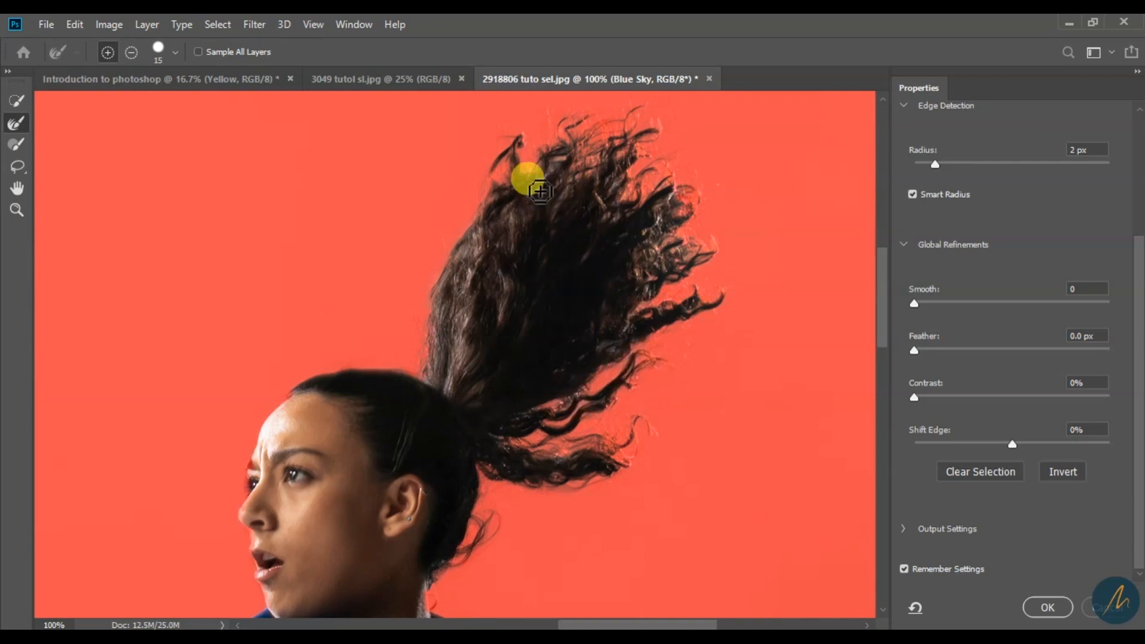
# Step: Refine the hair at the ponytail's tip and the shirt edge on the chest with the Refine Edge Brush
pyautogui.moveTo(564, 164); pyautogui.dragTo(562, 169)
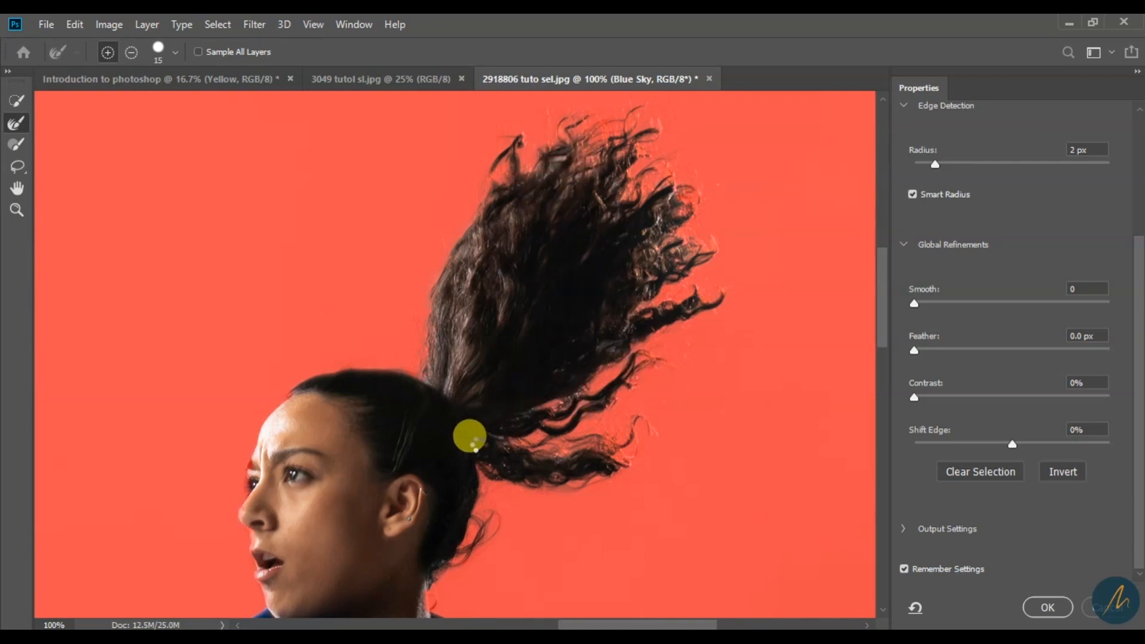
pyautogui.moveTo(514, 521)
pyautogui.mouseDown()
pyautogui.moveTo(567, 197)
pyautogui.moveTo(484, 260)
pyautogui.moveTo(489, 292)
pyautogui.moveTo(491, 269)
pyautogui.moveTo(576, 237)
pyautogui.mouseUp()
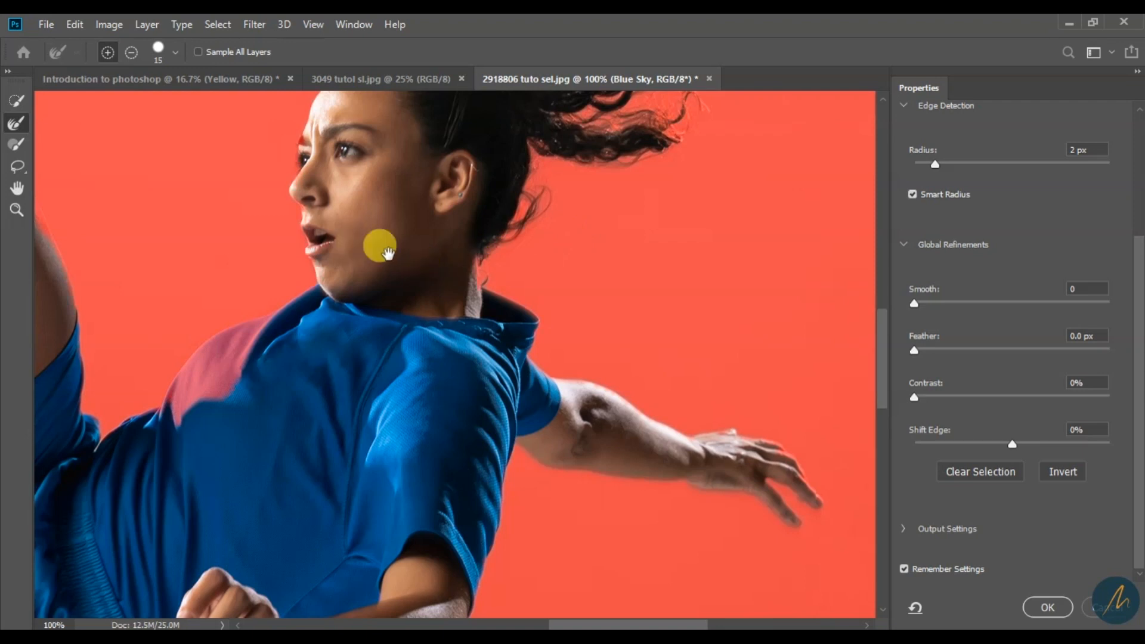
pyautogui.moveTo(377, 254); pyautogui.dragTo(477, 226)
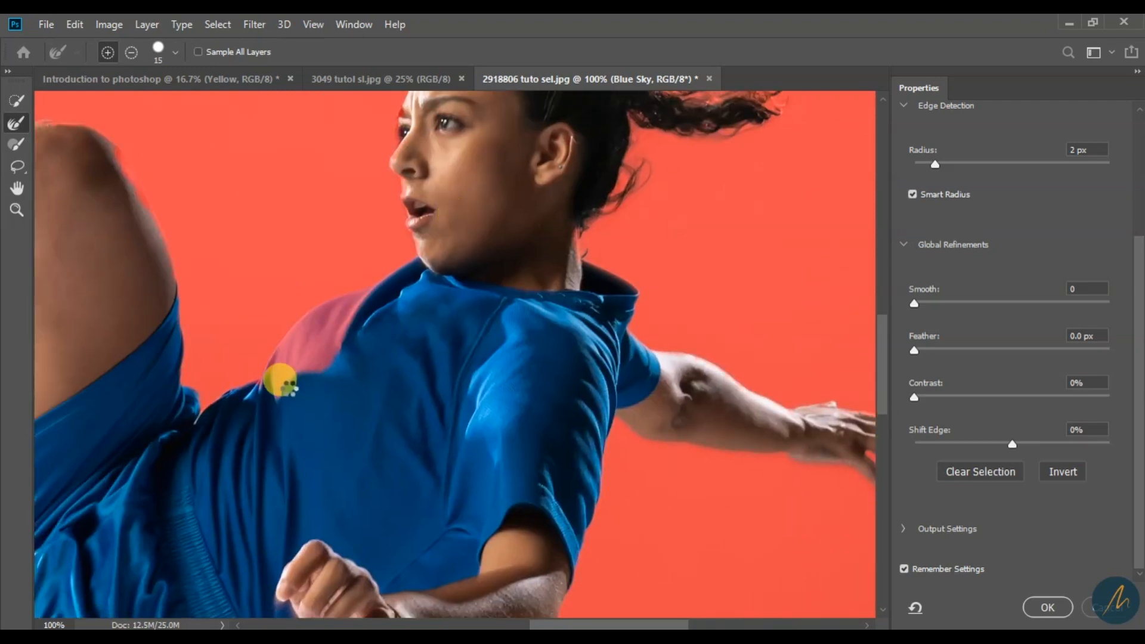
pyautogui.moveTo(291, 384)
pyautogui.mouseDown()
pyautogui.moveTo(317, 332)
pyautogui.moveTo(271, 380)
pyautogui.moveTo(268, 358)
pyautogui.moveTo(375, 294)
pyautogui.moveTo(336, 328)
pyautogui.moveTo(331, 321)
pyautogui.moveTo(344, 327)
pyautogui.moveTo(361, 300)
pyautogui.moveTo(318, 317)
pyautogui.moveTo(276, 368)
pyautogui.mouseUp()
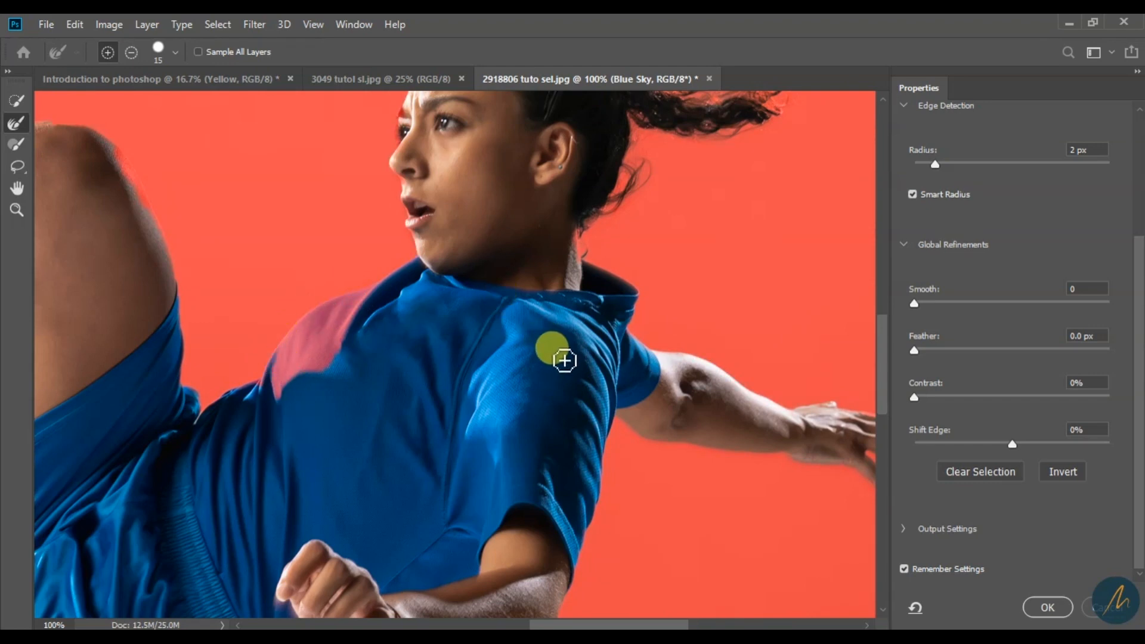
# Step: Enlarge the Refine Edge Brush to 20 px and refine the shorts' hem above the lower thigh
pyautogui.moveTo(564, 360)
pyautogui.mouseDown()
pyautogui.moveTo(389, 411)
pyautogui.moveTo(525, 345)
pyautogui.mouseUp()
pyautogui.press('space')
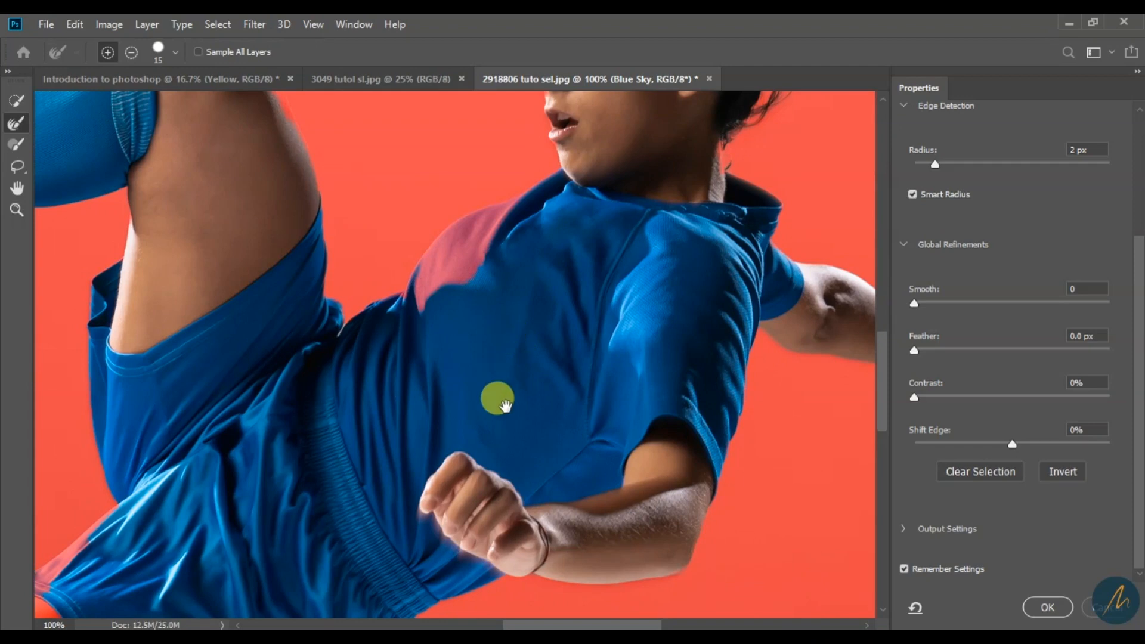
pyautogui.moveTo(496, 399); pyautogui.dragTo(635, 220)
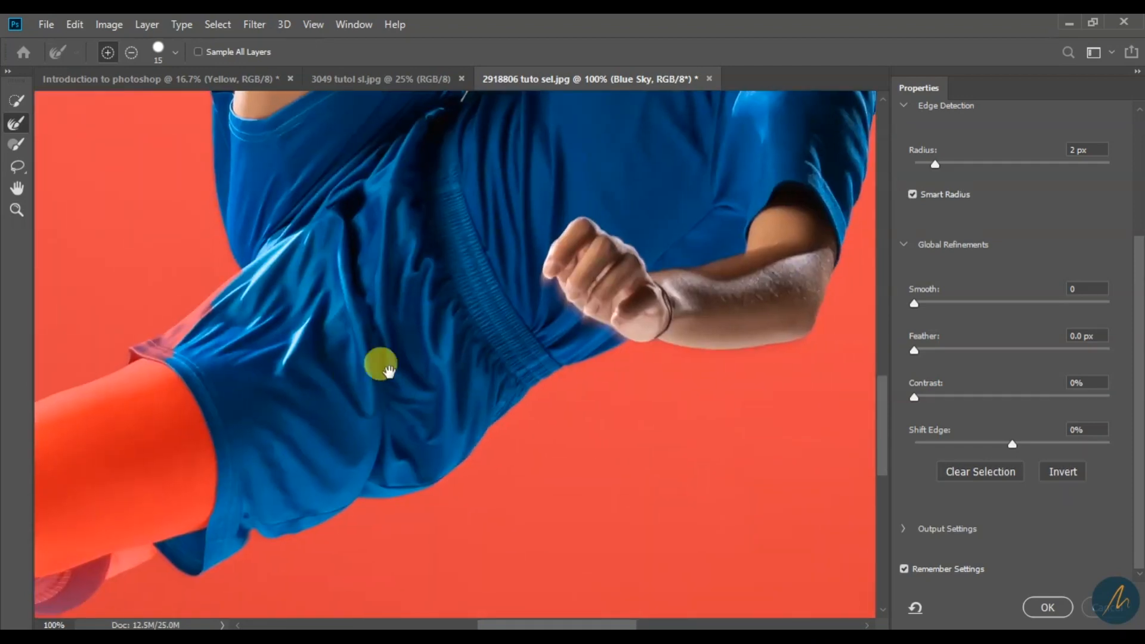
pyautogui.moveTo(386, 370); pyautogui.dragTo(621, 277)
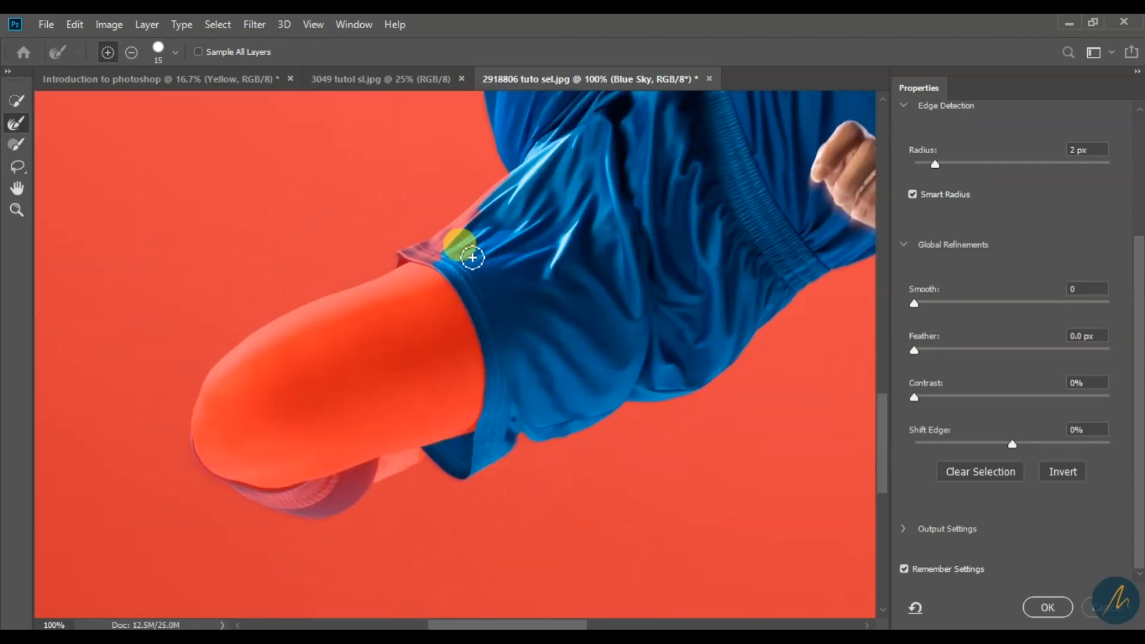
pyautogui.press(']')
pyautogui.press(']')
pyautogui.press(']')
pyautogui.press(']')
pyautogui.press(']')
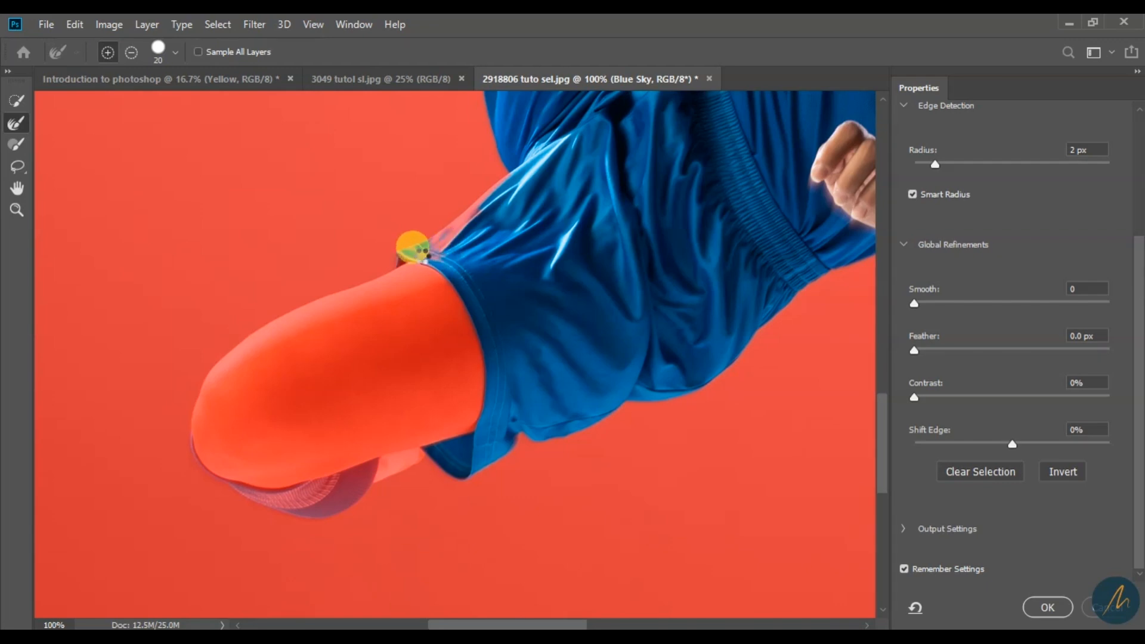
pyautogui.moveTo(435, 259)
pyautogui.mouseDown()
pyautogui.moveTo(499, 189)
pyautogui.moveTo(471, 217)
pyautogui.mouseUp()
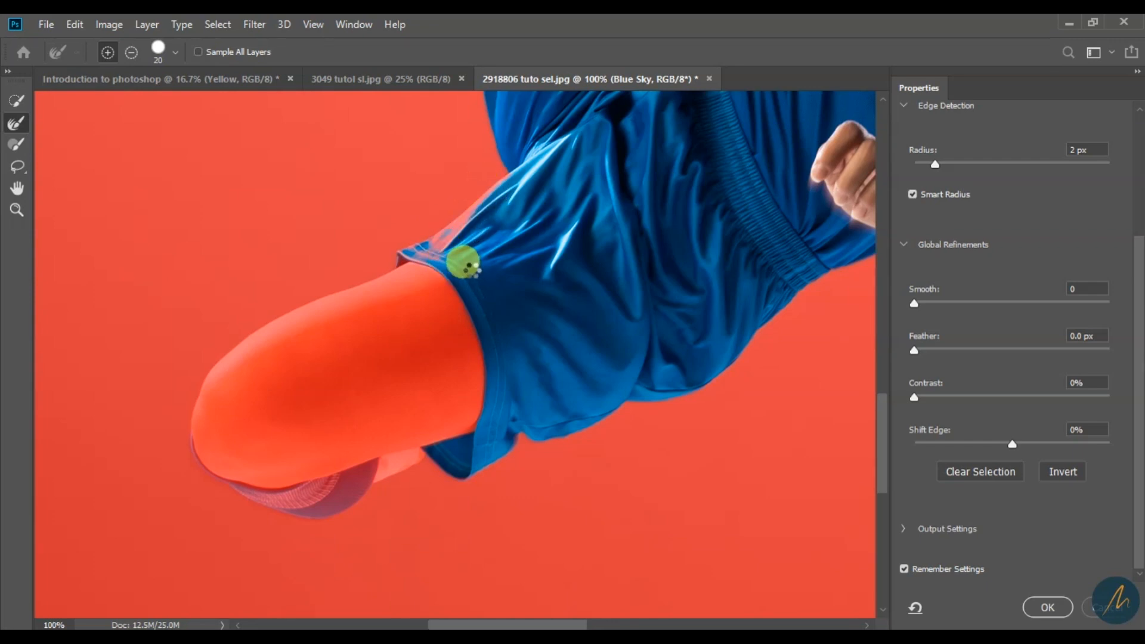
# Step: Refine the selection edges along the raised leg, from the shoe and sock up to the knee
pyautogui.moveTo(470, 266)
pyautogui.mouseDown()
pyautogui.moveTo(463, 223)
pyautogui.moveTo(490, 205)
pyautogui.moveTo(437, 254)
pyautogui.moveTo(425, 288)
pyautogui.moveTo(473, 399)
pyautogui.moveTo(499, 424)
pyautogui.moveTo(451, 411)
pyautogui.moveTo(373, 473)
pyautogui.moveTo(434, 455)
pyautogui.moveTo(315, 497)
pyautogui.moveTo(356, 320)
pyautogui.moveTo(417, 232)
pyautogui.moveTo(427, 307)
pyautogui.mouseUp()
pyautogui.moveTo(368, 164); pyautogui.dragTo(437, 426)
pyautogui.moveTo(377, 250); pyautogui.dragTo(427, 382)
pyautogui.moveTo(310, 317); pyautogui.dragTo(332, 320)
pyautogui.moveTo(172, 300)
pyautogui.mouseDown()
pyautogui.moveTo(360, 348)
pyautogui.moveTo(284, 329)
pyautogui.moveTo(297, 347)
pyautogui.moveTo(316, 340)
pyautogui.moveTo(306, 338)
pyautogui.moveTo(387, 357)
pyautogui.moveTo(288, 335)
pyautogui.moveTo(420, 348)
pyautogui.moveTo(437, 330)
pyautogui.moveTo(428, 301)
pyautogui.moveTo(432, 312)
pyautogui.moveTo(445, 284)
pyautogui.moveTo(364, 231)
pyautogui.moveTo(421, 213)
pyautogui.moveTo(363, 226)
pyautogui.moveTo(508, 172)
pyautogui.moveTo(345, 213)
pyautogui.moveTo(363, 229)
pyautogui.moveTo(396, 201)
pyautogui.moveTo(301, 182)
pyautogui.moveTo(272, 227)
pyautogui.moveTo(357, 227)
pyautogui.moveTo(299, 238)
pyautogui.moveTo(279, 256)
pyautogui.mouseUp()
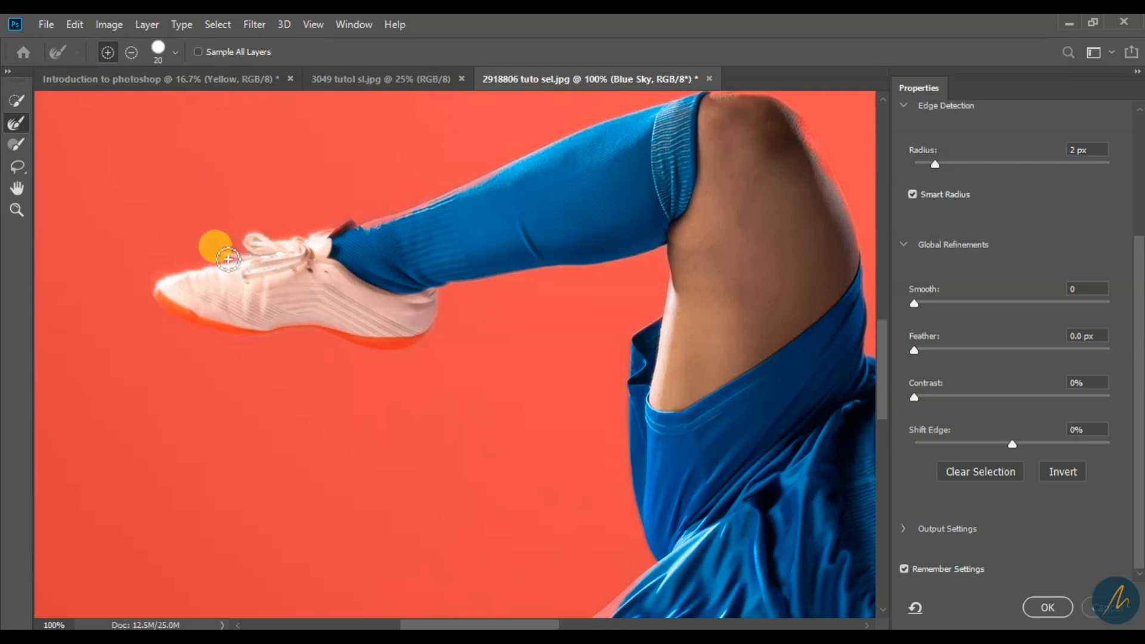
pyautogui.moveTo(228, 259)
pyautogui.mouseDown()
pyautogui.moveTo(194, 287)
pyautogui.moveTo(177, 278)
pyautogui.moveTo(160, 292)
pyautogui.moveTo(179, 304)
pyautogui.moveTo(299, 297)
pyautogui.moveTo(443, 311)
pyautogui.mouseUp()
pyautogui.moveTo(294, 199); pyautogui.dragTo(263, 288)
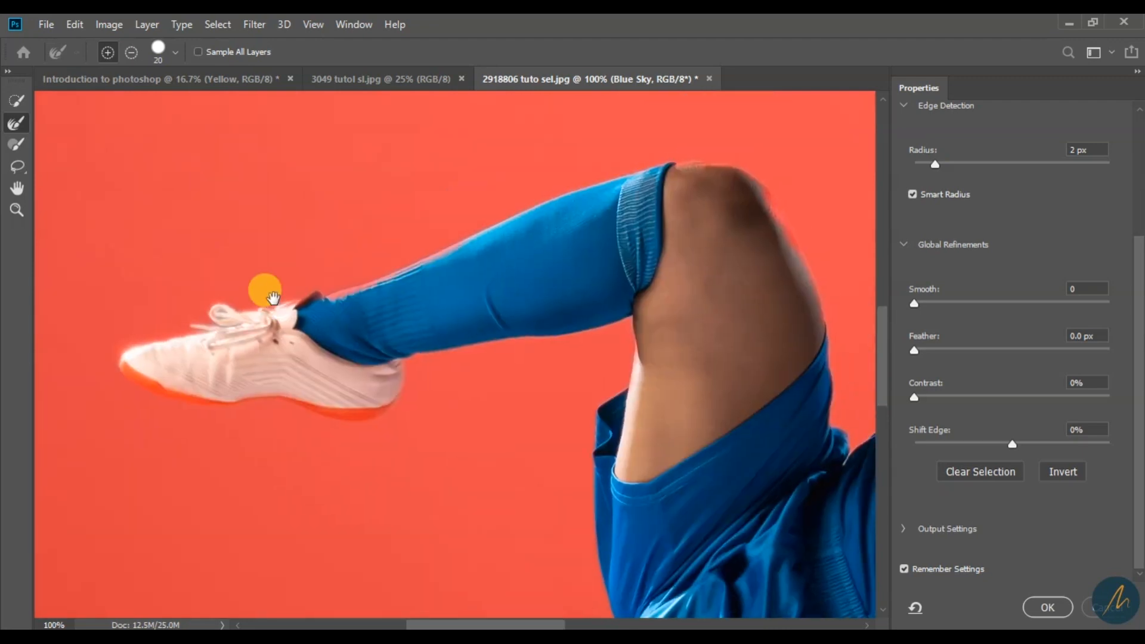
pyautogui.moveTo(582, 281); pyautogui.dragTo(437, 285)
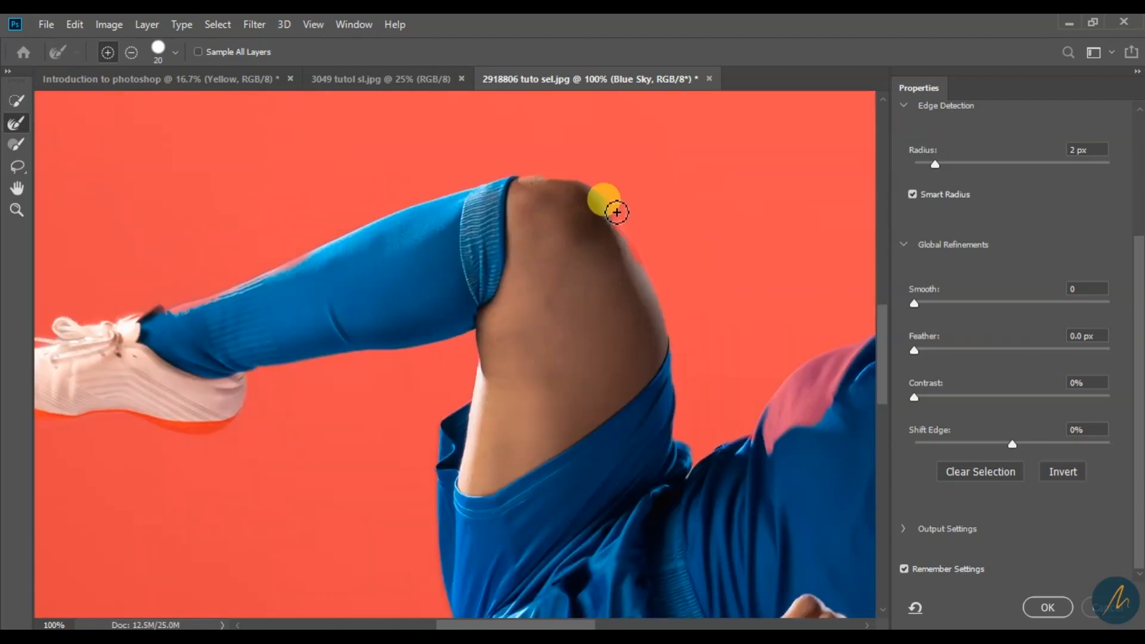
pyautogui.moveTo(620, 211)
pyautogui.mouseDown()
pyautogui.moveTo(671, 341)
pyautogui.moveTo(643, 246)
pyautogui.moveTo(600, 170)
pyautogui.moveTo(590, 187)
pyautogui.moveTo(526, 181)
pyautogui.moveTo(586, 183)
pyautogui.moveTo(700, 258)
pyautogui.moveTo(487, 382)
pyautogui.moveTo(469, 342)
pyautogui.moveTo(480, 326)
pyautogui.moveTo(474, 405)
pyautogui.moveTo(558, 317)
pyautogui.moveTo(656, 290)
pyautogui.moveTo(668, 297)
pyautogui.moveTo(678, 349)
pyautogui.moveTo(571, 138)
pyautogui.moveTo(539, 181)
pyautogui.moveTo(396, 232)
pyautogui.moveTo(358, 263)
pyautogui.moveTo(402, 234)
pyautogui.moveTo(398, 308)
pyautogui.mouseUp()
# Step: Refine the outer edge of the soccer ball with the Refine Edge Brush
pyautogui.press('space')
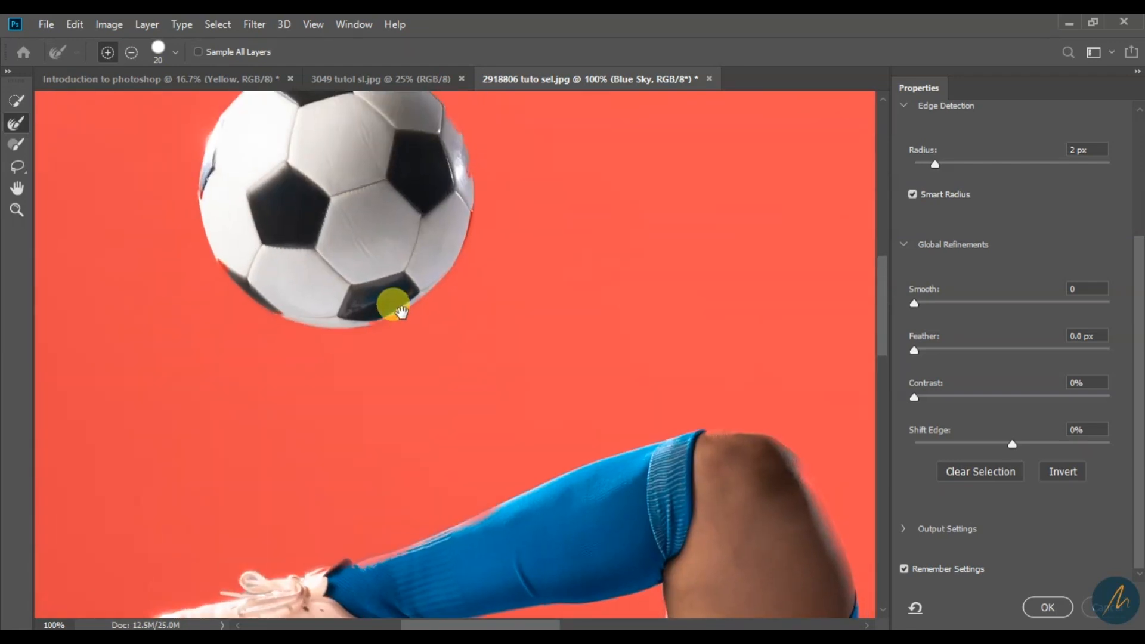
pyautogui.moveTo(442, 231); pyautogui.dragTo(427, 339)
pyautogui.moveTo(374, 180)
pyautogui.mouseDown()
pyautogui.moveTo(447, 244)
pyautogui.moveTo(459, 335)
pyautogui.mouseUp()
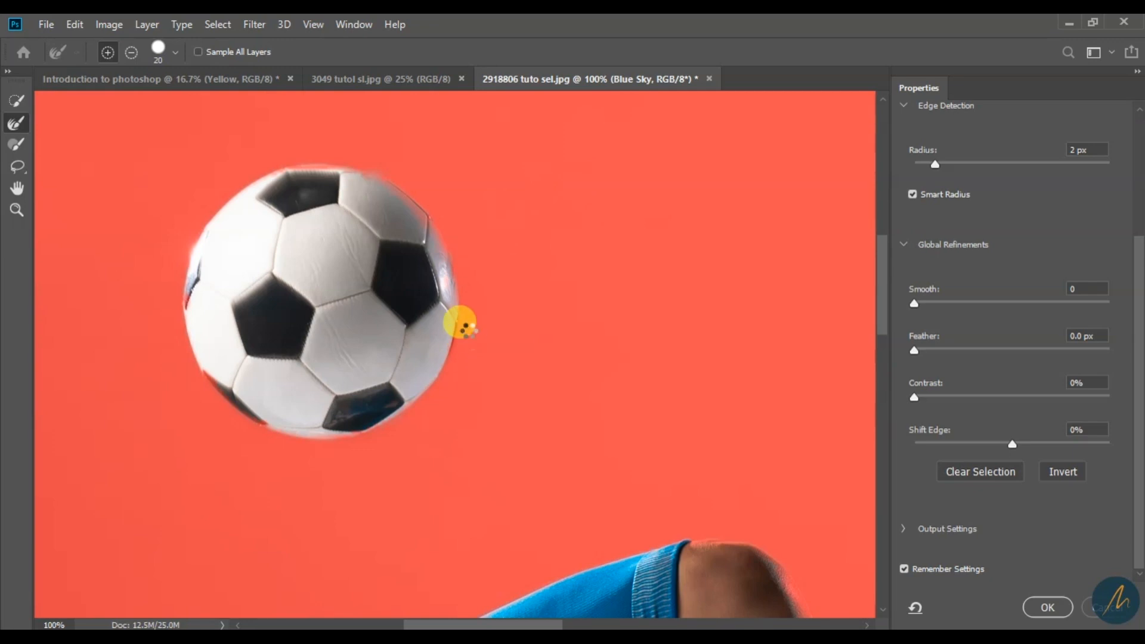
pyautogui.moveTo(431, 356)
pyautogui.mouseDown()
pyautogui.moveTo(509, 237)
pyautogui.moveTo(538, 245)
pyautogui.moveTo(520, 240)
pyautogui.moveTo(496, 305)
pyautogui.moveTo(459, 333)
pyautogui.moveTo(351, 347)
pyautogui.moveTo(303, 328)
pyautogui.moveTo(266, 285)
pyautogui.moveTo(341, 347)
pyautogui.moveTo(310, 336)
pyautogui.moveTo(369, 353)
pyautogui.moveTo(293, 316)
pyautogui.moveTo(252, 208)
pyautogui.moveTo(254, 263)
pyautogui.moveTo(274, 301)
pyautogui.moveTo(328, 350)
pyautogui.moveTo(324, 339)
pyautogui.moveTo(397, 363)
pyautogui.moveTo(455, 345)
pyautogui.moveTo(507, 278)
pyautogui.moveTo(531, 268)
pyautogui.moveTo(416, 217)
pyautogui.moveTo(467, 246)
pyautogui.moveTo(496, 349)
pyautogui.moveTo(483, 297)
pyautogui.moveTo(370, 199)
pyautogui.moveTo(405, 204)
pyautogui.moveTo(333, 197)
pyautogui.moveTo(220, 281)
pyautogui.moveTo(138, 299)
pyautogui.moveTo(368, 161)
pyautogui.moveTo(358, 197)
pyautogui.moveTo(319, 204)
pyautogui.moveTo(256, 253)
pyautogui.moveTo(227, 325)
pyautogui.moveTo(235, 274)
pyautogui.moveTo(227, 322)
pyautogui.moveTo(355, 286)
pyautogui.moveTo(414, 296)
pyautogui.moveTo(373, 209)
pyautogui.moveTo(453, 282)
pyautogui.moveTo(474, 360)
pyautogui.mouseUp()
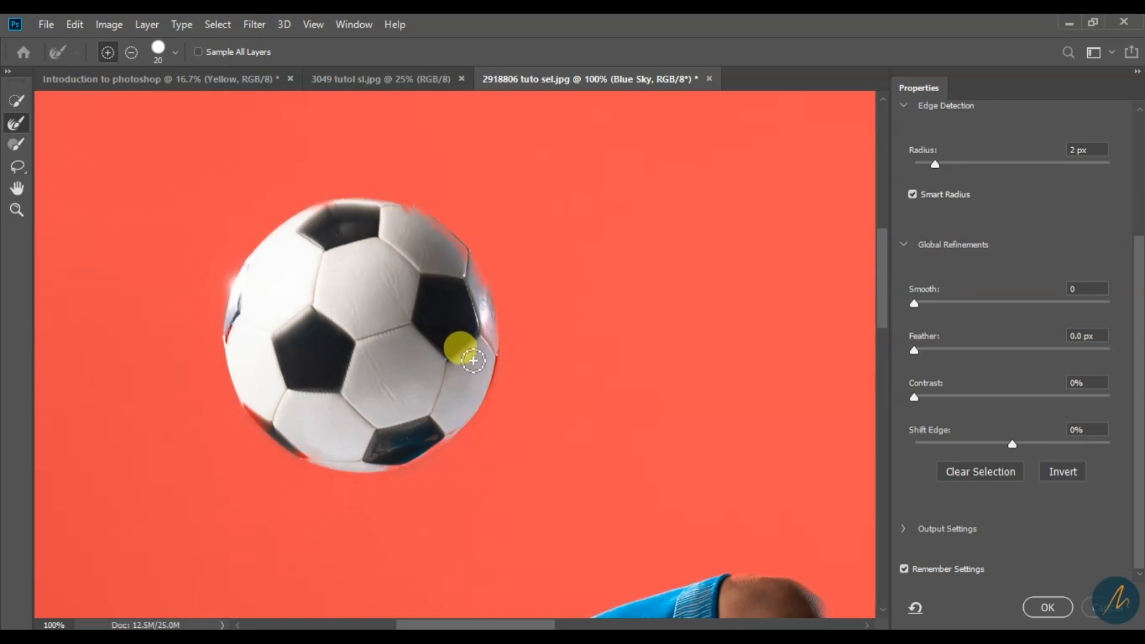
# Step: Check the whole player and ball against the overlay and apply the Select and Mask refinement
pyautogui.moveTo(534, 385); pyautogui.dragTo(357, 254)
pyautogui.moveTo(463, 490); pyautogui.dragTo(490, 180)
pyautogui.press('z')
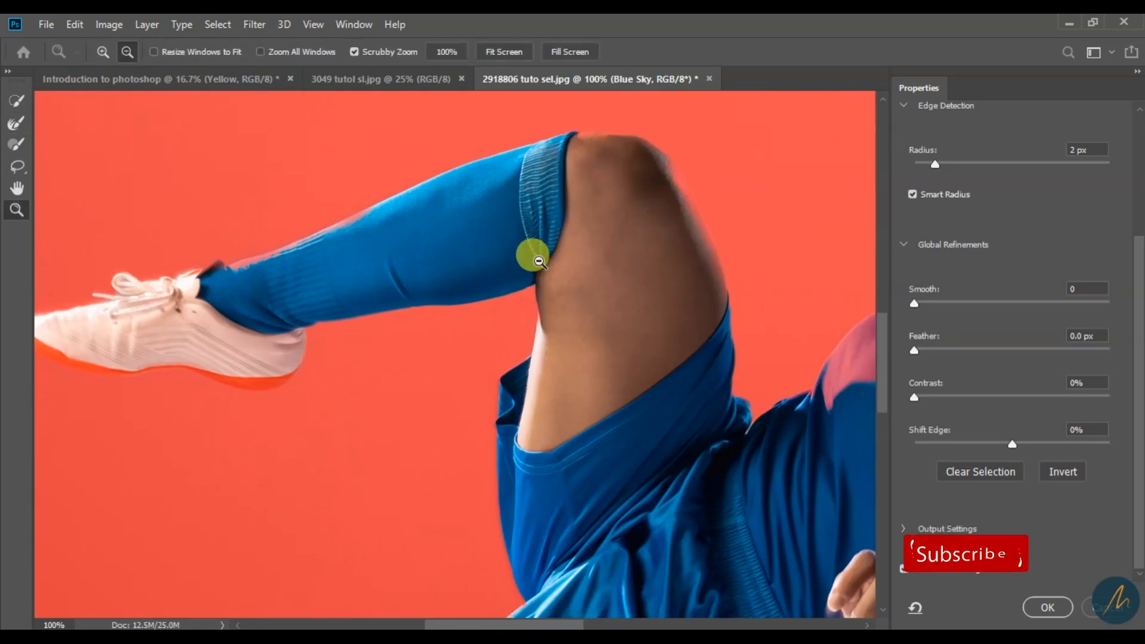
pyautogui.keyDown('alt'); pyautogui.click(538, 261); pyautogui.keyUp('alt')
pyautogui.keyDown('alt'); pyautogui.click(590, 262); pyautogui.keyUp('alt')
pyautogui.keyDown('alt'); pyautogui.click(593, 263); pyautogui.keyUp('alt')
pyautogui.moveTo(593, 263); pyautogui.dragTo(481, 303)
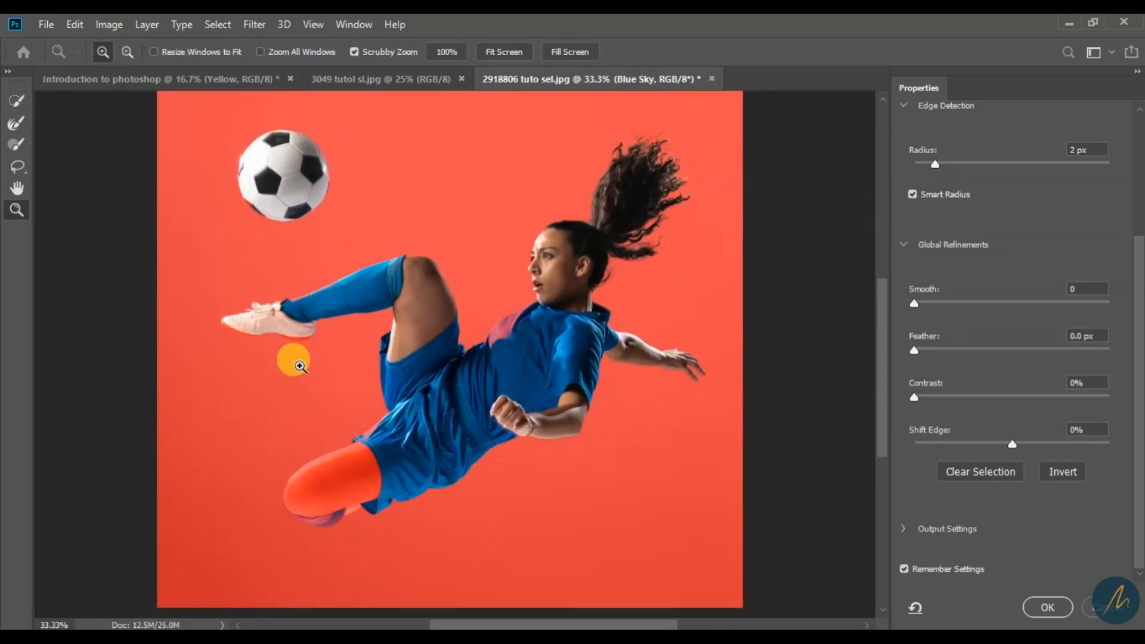
pyautogui.click(1044, 603)
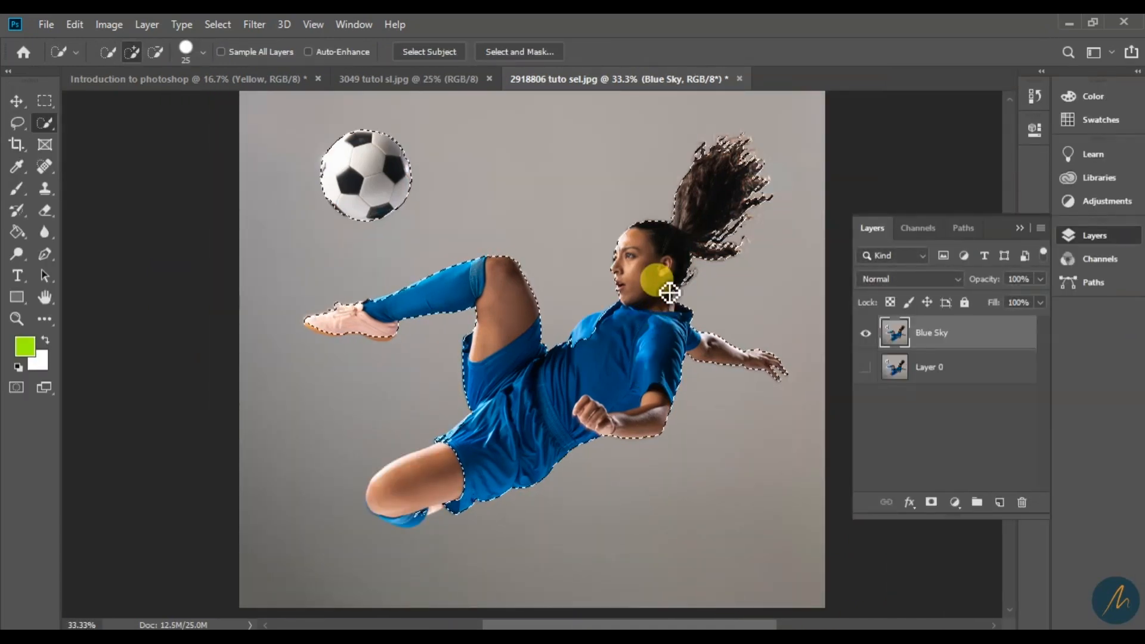
# Step: Reopen Select and Mask at the player's face and set the Refine Edge Brush size to 7 px
pyautogui.click(17, 319)
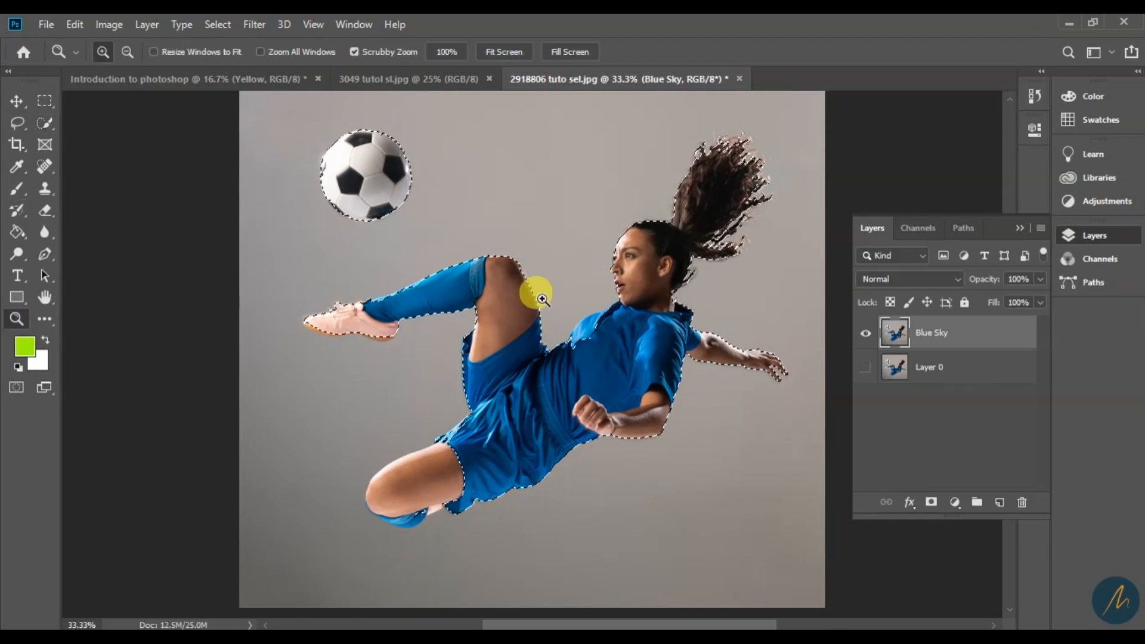
pyautogui.click(585, 286)
pyautogui.click(613, 235)
pyautogui.click(707, 216)
pyautogui.click(716, 219)
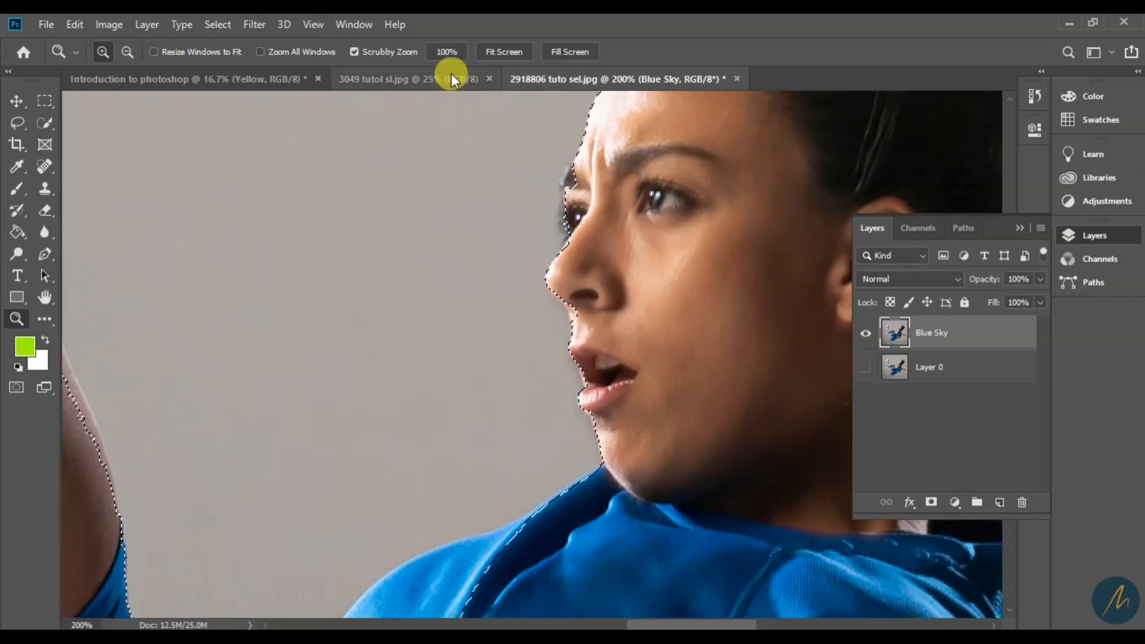
pyautogui.click(46, 122)
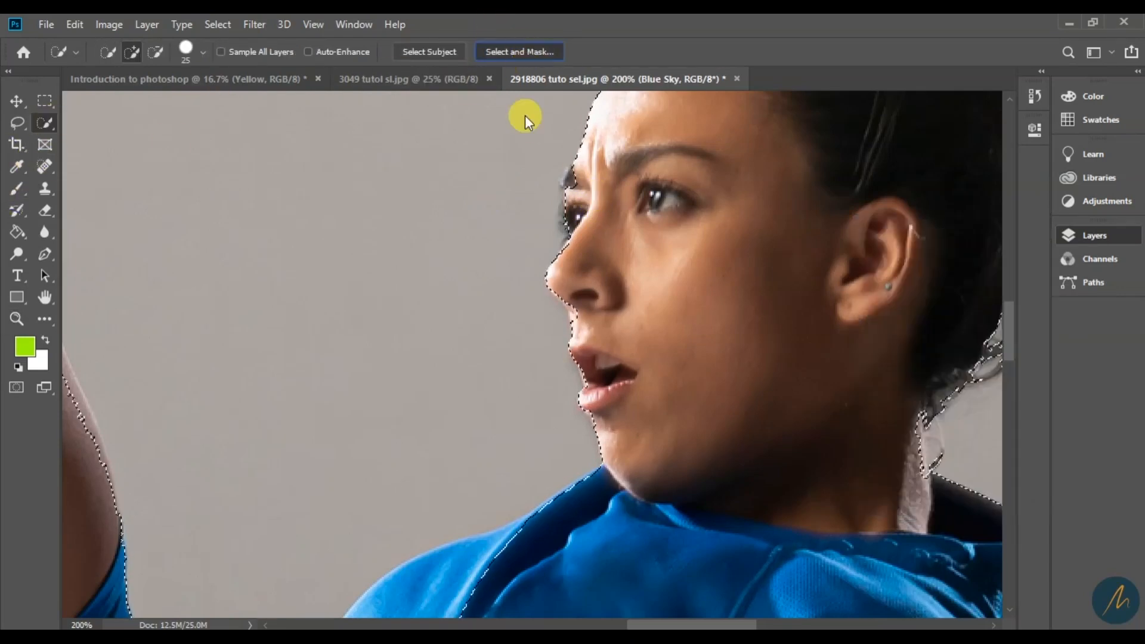
pyautogui.hotkey('ctrl', 'alt', 'r')
pyautogui.press('z')
pyautogui.press('o')
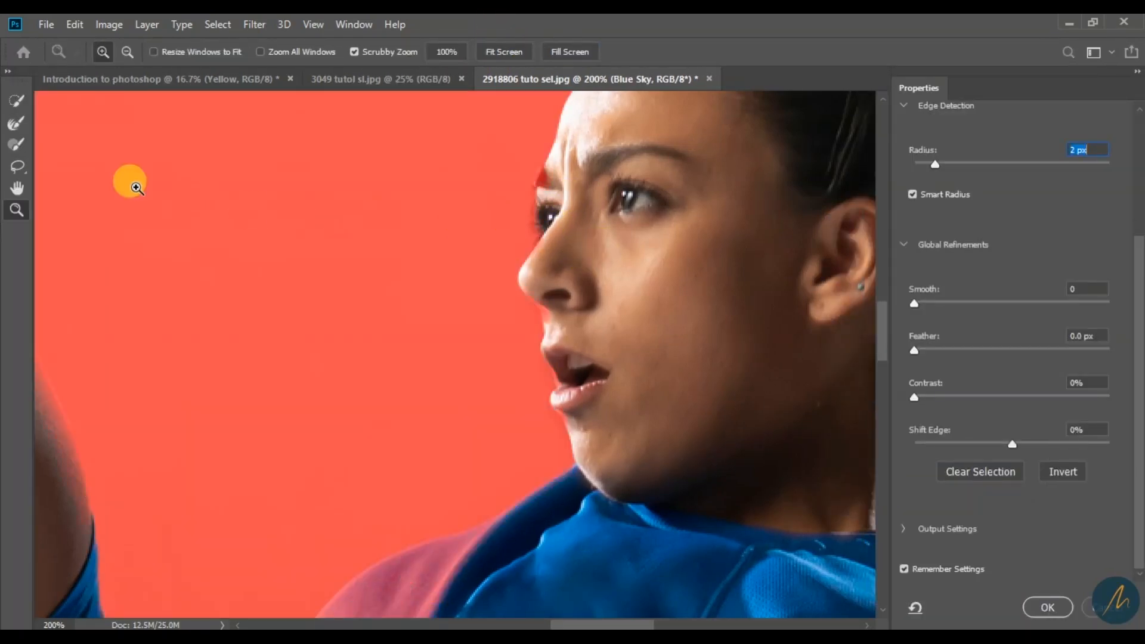
pyautogui.click(16, 122)
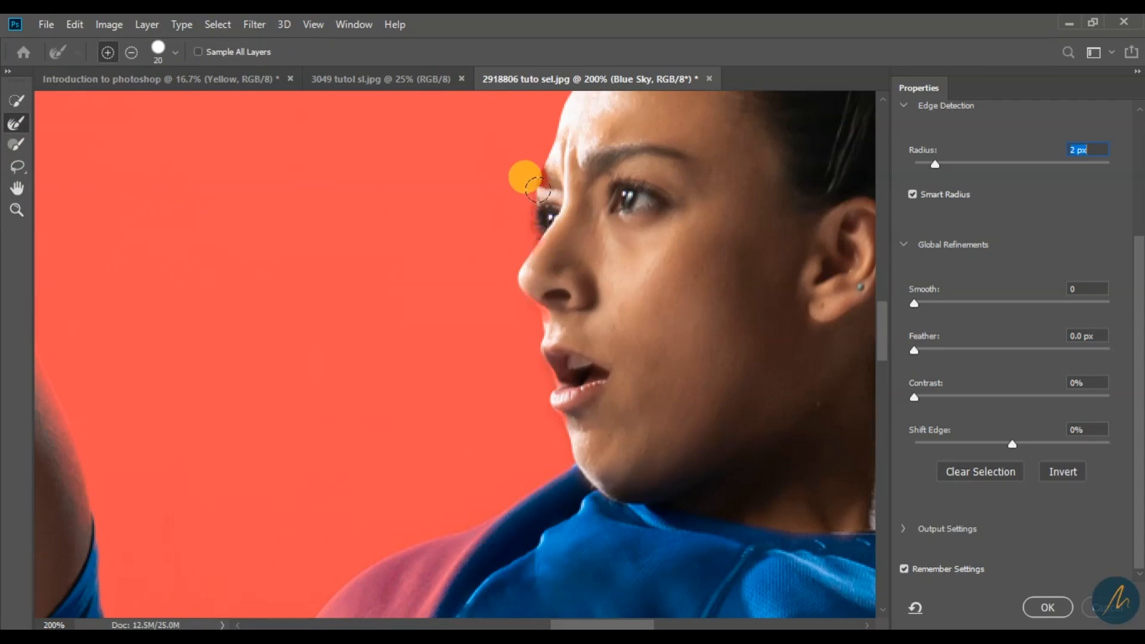
pyautogui.press('[')
pyautogui.press('[')
pyautogui.press('[')
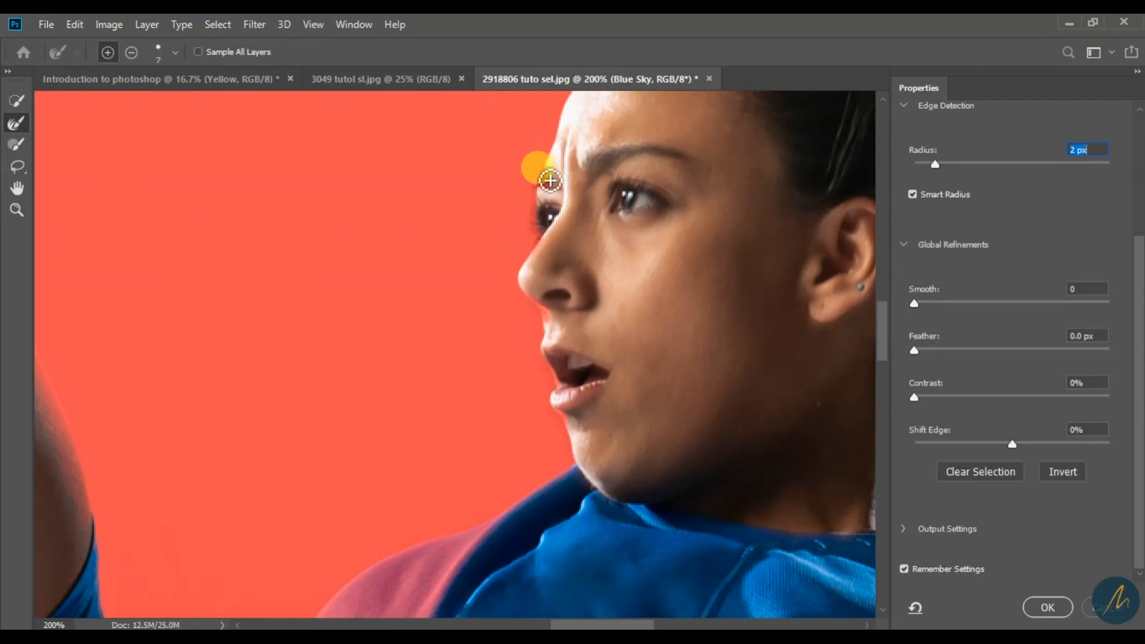
# Step: Refine the face profile around the far eye, nose and chin, varying the brush size and ending at 6 px
pyautogui.moveTo(541, 191)
pyautogui.mouseDown()
pyautogui.moveTo(528, 212)
pyautogui.moveTo(541, 174)
pyautogui.moveTo(527, 194)
pyautogui.moveTo(543, 176)
pyautogui.moveTo(538, 242)
pyautogui.moveTo(509, 259)
pyautogui.moveTo(543, 186)
pyautogui.moveTo(531, 178)
pyautogui.moveTo(505, 200)
pyautogui.moveTo(550, 187)
pyautogui.moveTo(542, 170)
pyautogui.moveTo(530, 206)
pyautogui.moveTo(499, 226)
pyautogui.mouseUp()
pyautogui.press(']')
pyautogui.press(']')
pyautogui.moveTo(503, 224)
pyautogui.mouseDown()
pyautogui.moveTo(541, 165)
pyautogui.moveTo(535, 201)
pyautogui.moveTo(496, 260)
pyautogui.moveTo(502, 306)
pyautogui.moveTo(512, 252)
pyautogui.moveTo(538, 237)
pyautogui.moveTo(545, 246)
pyautogui.moveTo(521, 287)
pyautogui.moveTo(529, 319)
pyautogui.moveTo(544, 333)
pyautogui.moveTo(531, 302)
pyautogui.moveTo(551, 324)
pyautogui.moveTo(546, 362)
pyautogui.moveTo(584, 472)
pyautogui.mouseUp()
pyautogui.press('[')
pyautogui.press('[')
pyautogui.press('[')
pyautogui.press('[')
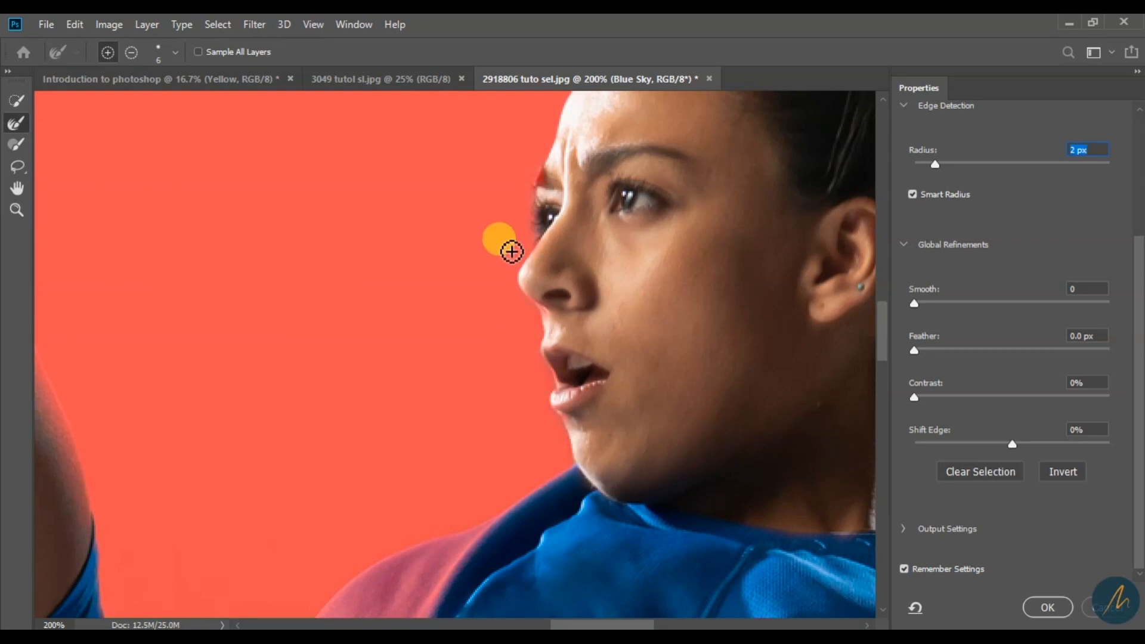
pyautogui.moveTo(543, 191); pyautogui.dragTo(545, 181)
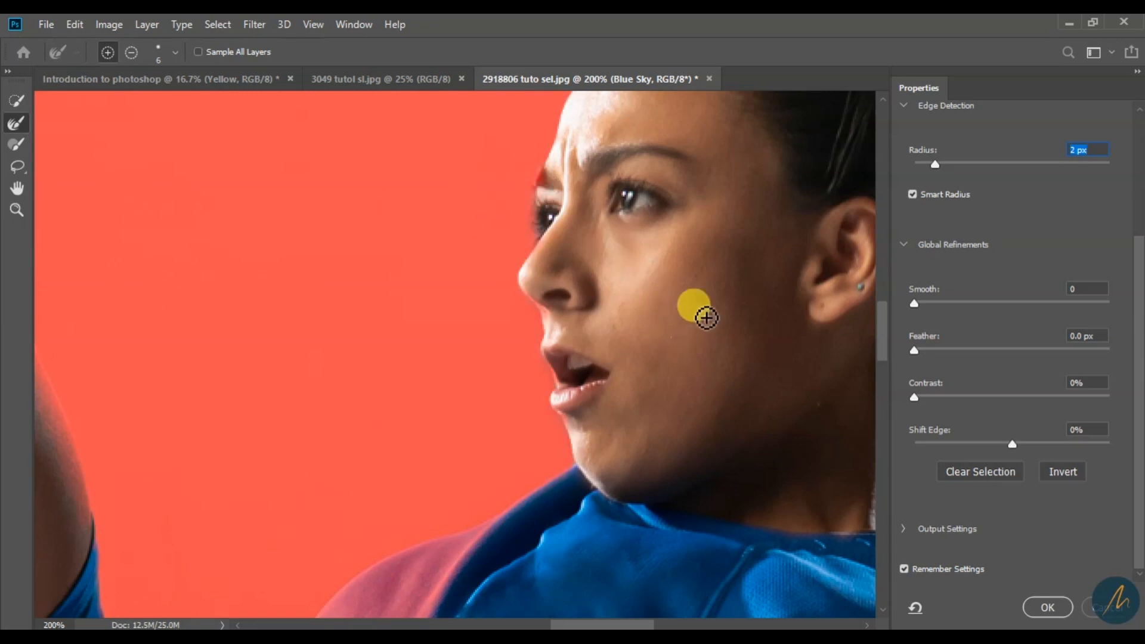
# Step: Inspect the head, shirt and arm edges and apply the refined selection from Select and Mask
pyautogui.scroll(5, 707, 317)
pyautogui.hscroll(3, 707, 318)
pyautogui.moveTo(396, 363)
pyautogui.mouseDown()
pyautogui.moveTo(429, 295)
pyautogui.moveTo(488, 245)
pyautogui.moveTo(464, 265)
pyautogui.moveTo(477, 246)
pyautogui.moveTo(494, 254)
pyautogui.moveTo(473, 245)
pyautogui.moveTo(522, 218)
pyautogui.moveTo(586, 202)
pyautogui.moveTo(675, 203)
pyautogui.mouseUp()
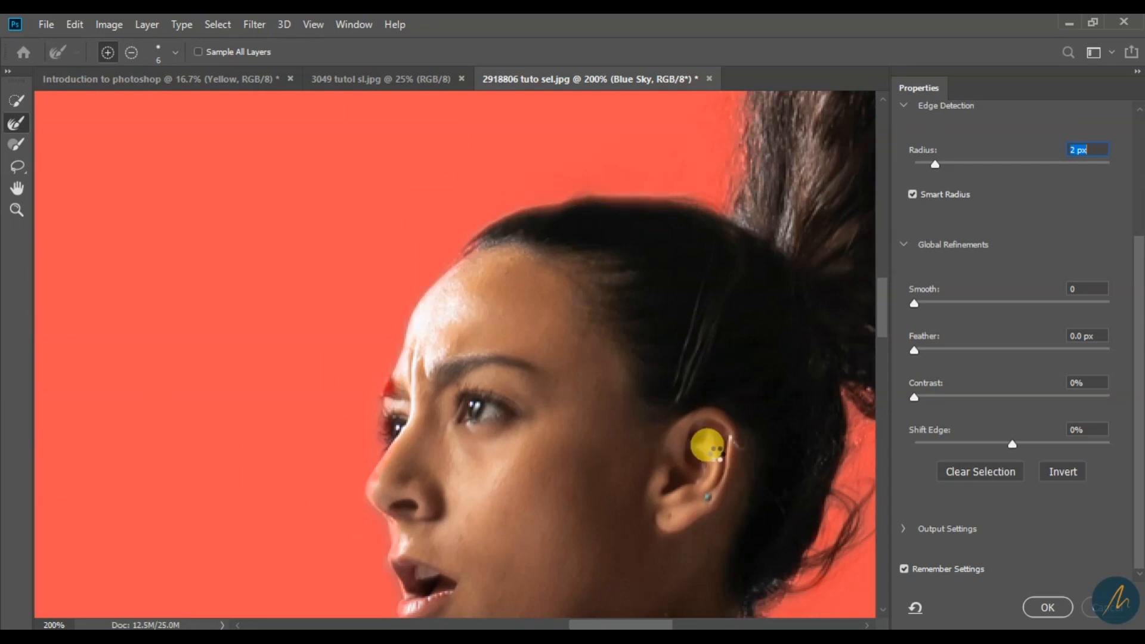
pyautogui.press('z')
pyautogui.keyDown('alt'); pyautogui.click(572, 373); pyautogui.keyUp('alt')
pyautogui.keyDown('alt'); pyautogui.click(603, 491); pyautogui.keyUp('alt')
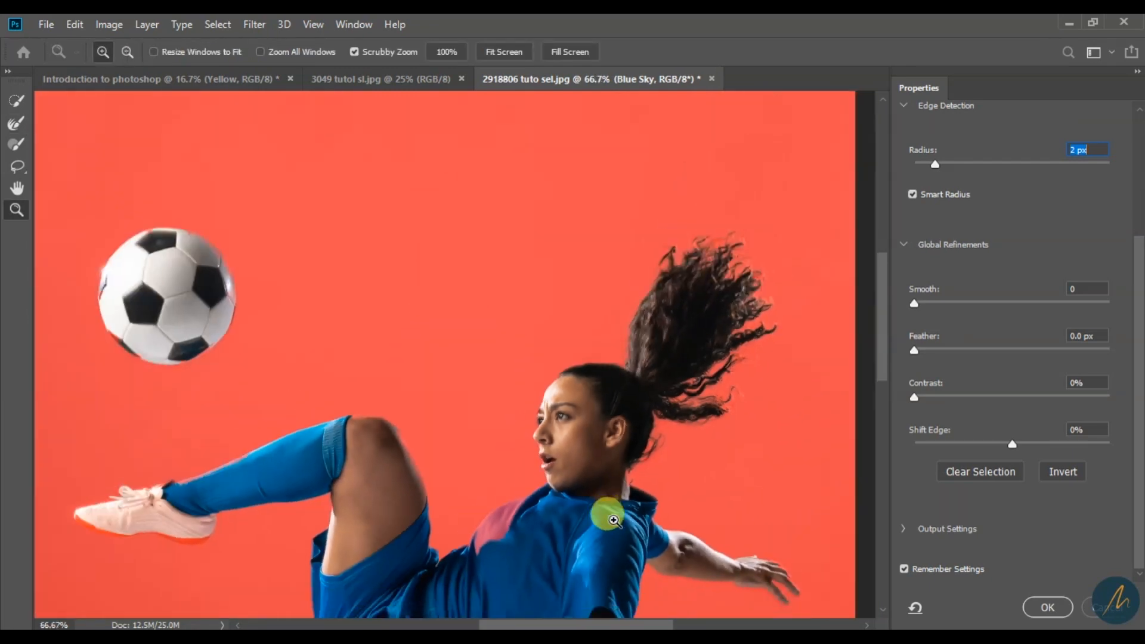
pyautogui.moveTo(557, 539); pyautogui.dragTo(662, 302)
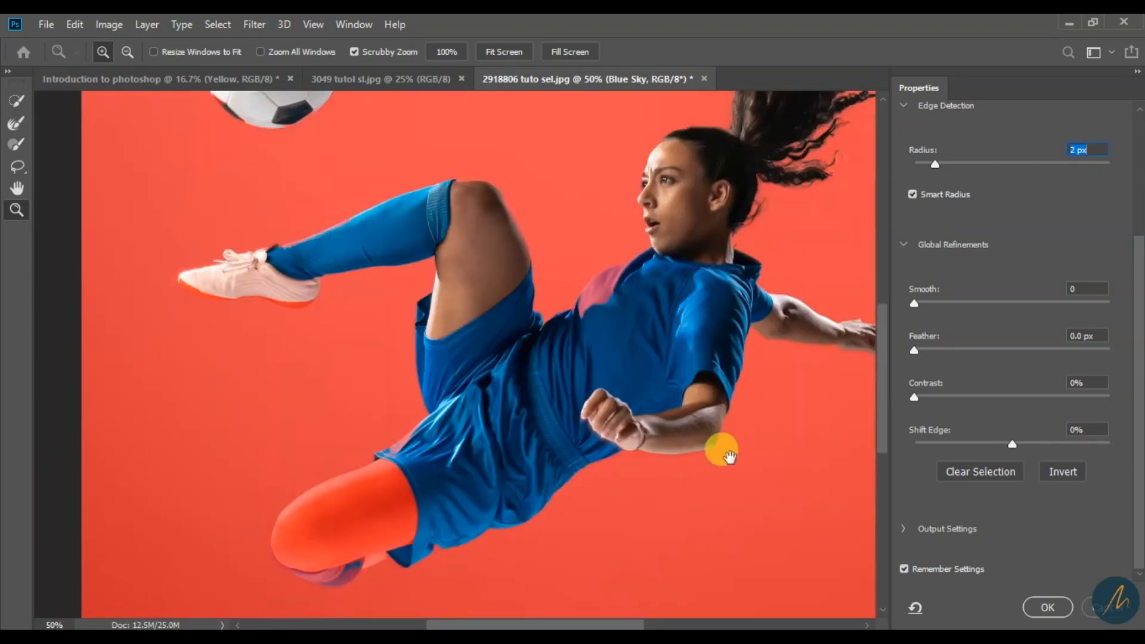
pyautogui.click(653, 429)
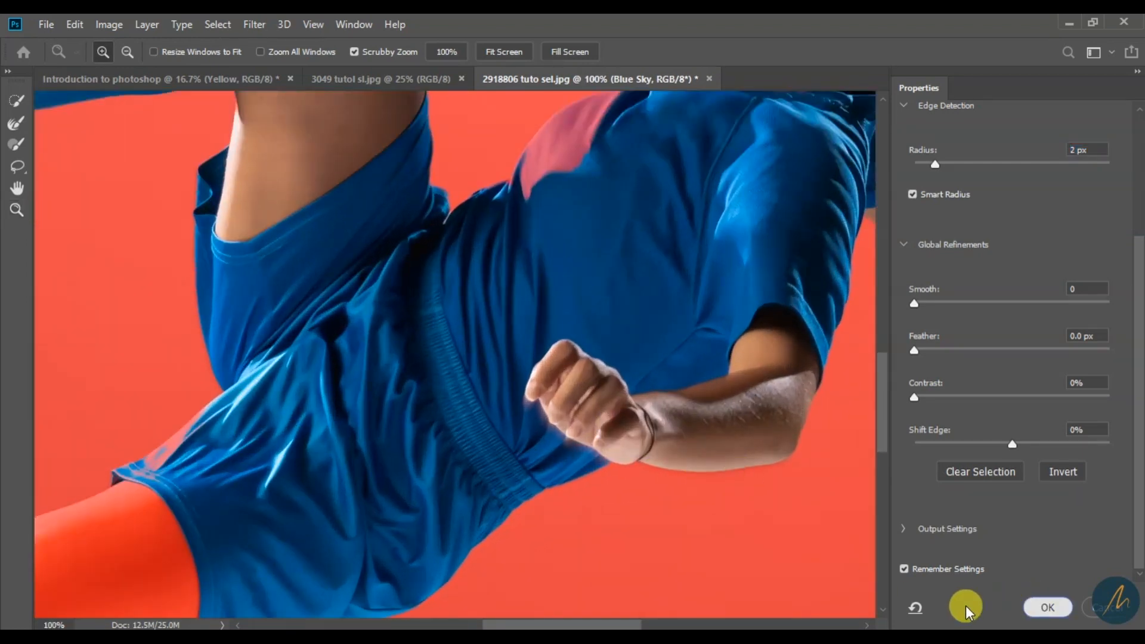
pyautogui.press('Return')
# Step: Add the missing area of the shirt's chest to the selection with the Quick Selection tool
pyautogui.moveTo(592, 348); pyautogui.dragTo(506, 529)
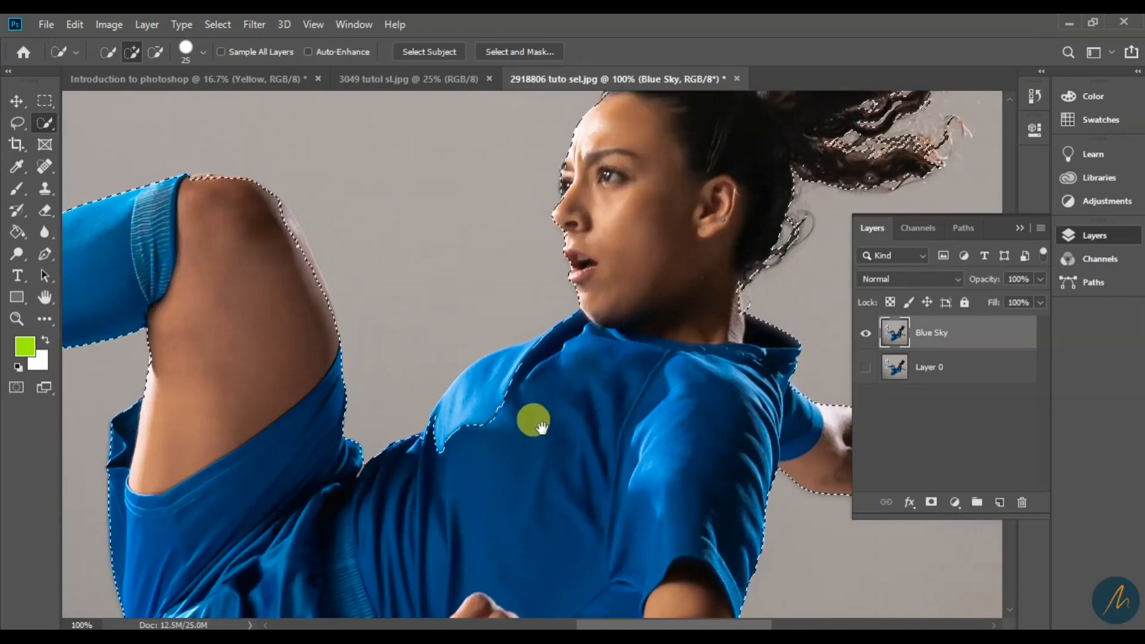
pyautogui.press('z')
pyautogui.click(574, 201)
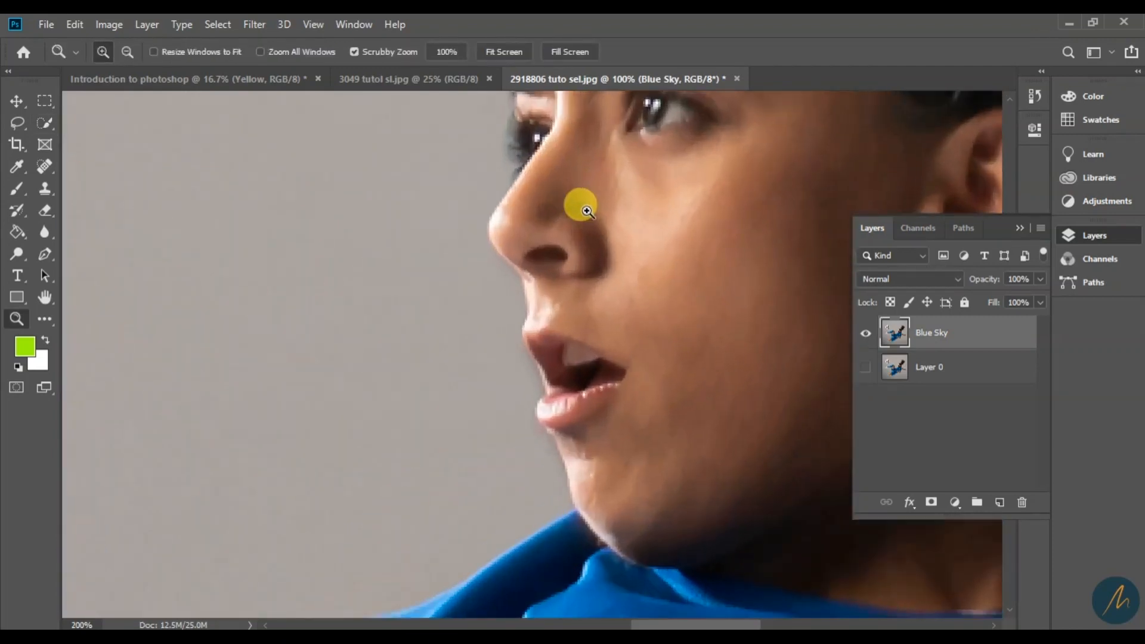
pyautogui.keyDown('alt'); pyautogui.click(588, 206); pyautogui.keyUp('alt')
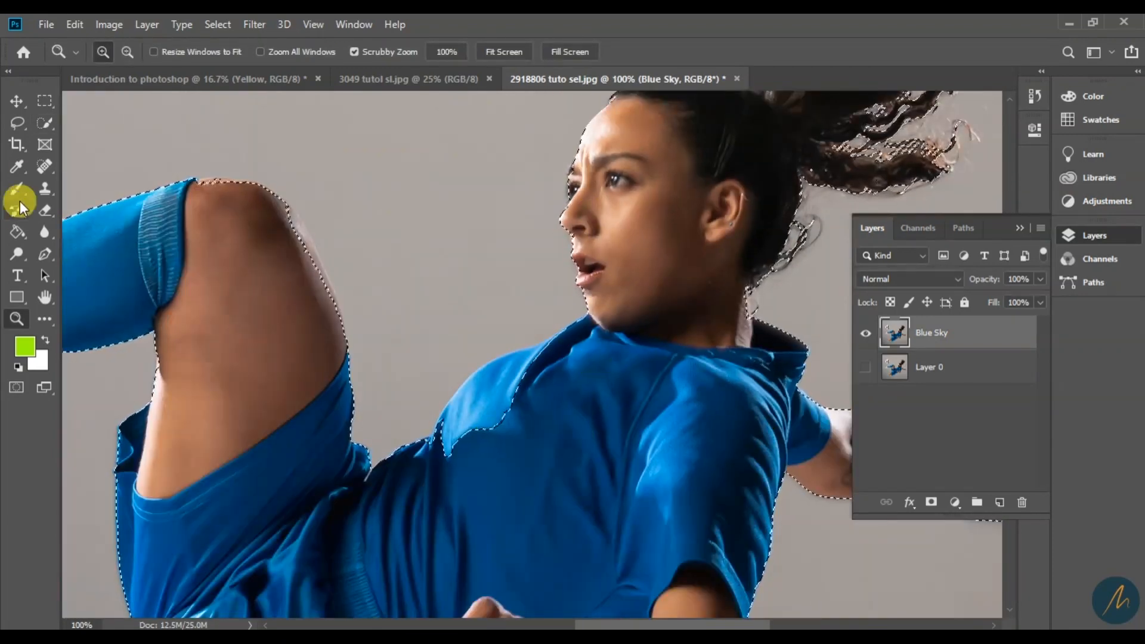
pyautogui.click(45, 122)
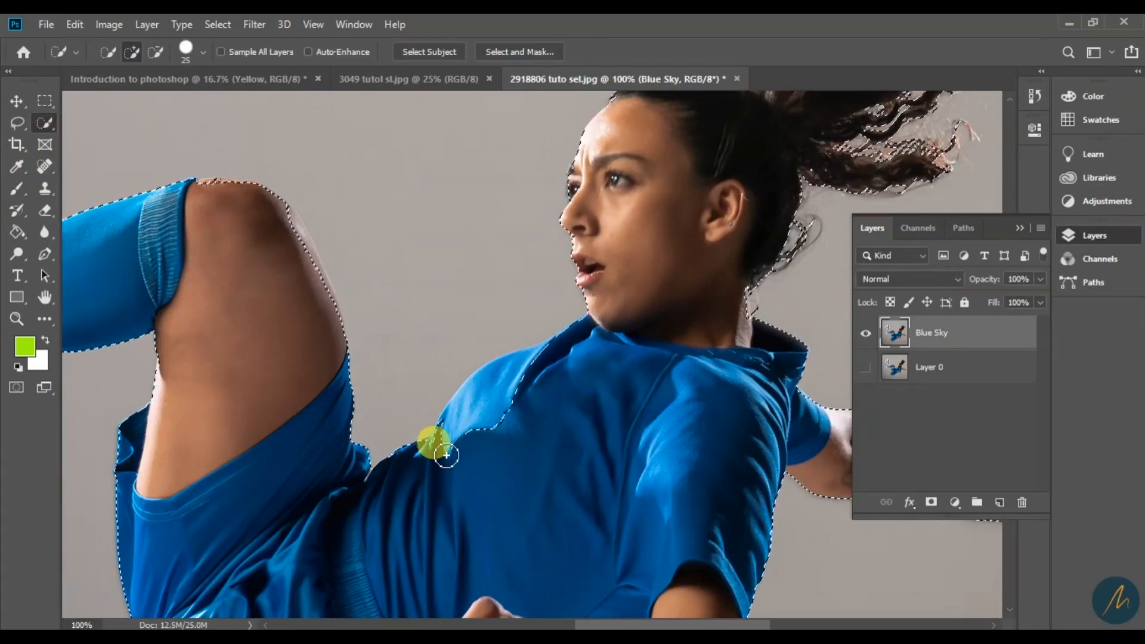
pyautogui.moveTo(477, 414)
pyautogui.mouseDown()
pyautogui.moveTo(518, 404)
pyautogui.moveTo(564, 345)
pyautogui.moveTo(520, 448)
pyautogui.moveTo(450, 447)
pyautogui.mouseUp()
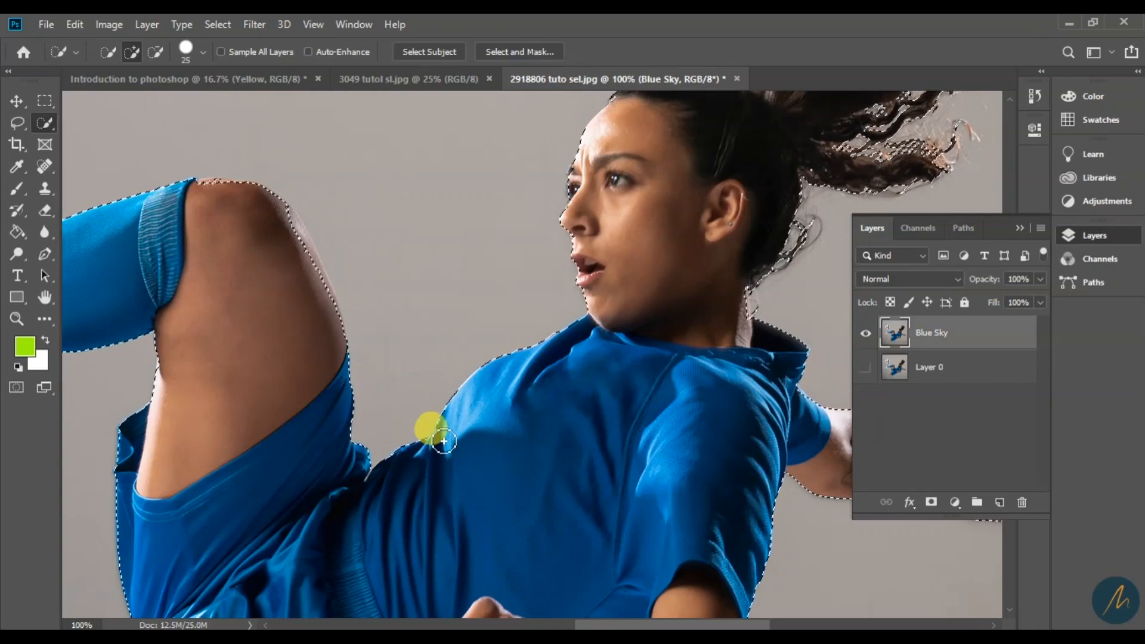
# Step: Add the missed edges of the raised knee and the shorts' lower leg to the selection with the Quick Selection tool
pyautogui.moveTo(447, 459)
pyautogui.mouseDown()
pyautogui.moveTo(455, 481)
pyautogui.moveTo(298, 279)
pyautogui.mouseUp()
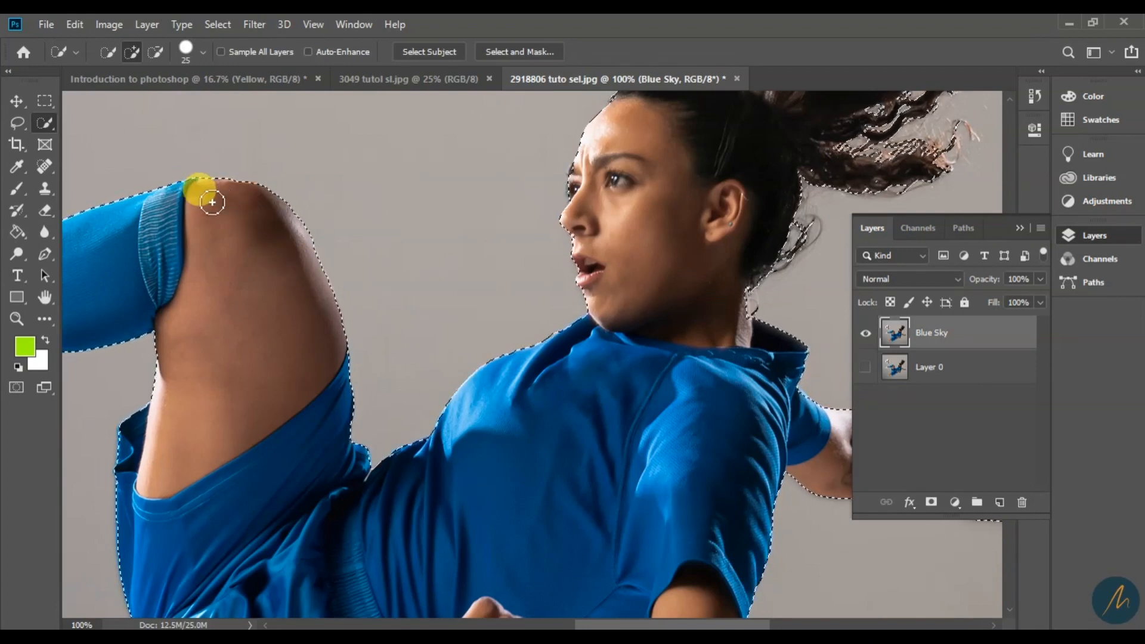
pyautogui.moveTo(284, 418); pyautogui.dragTo(438, 265)
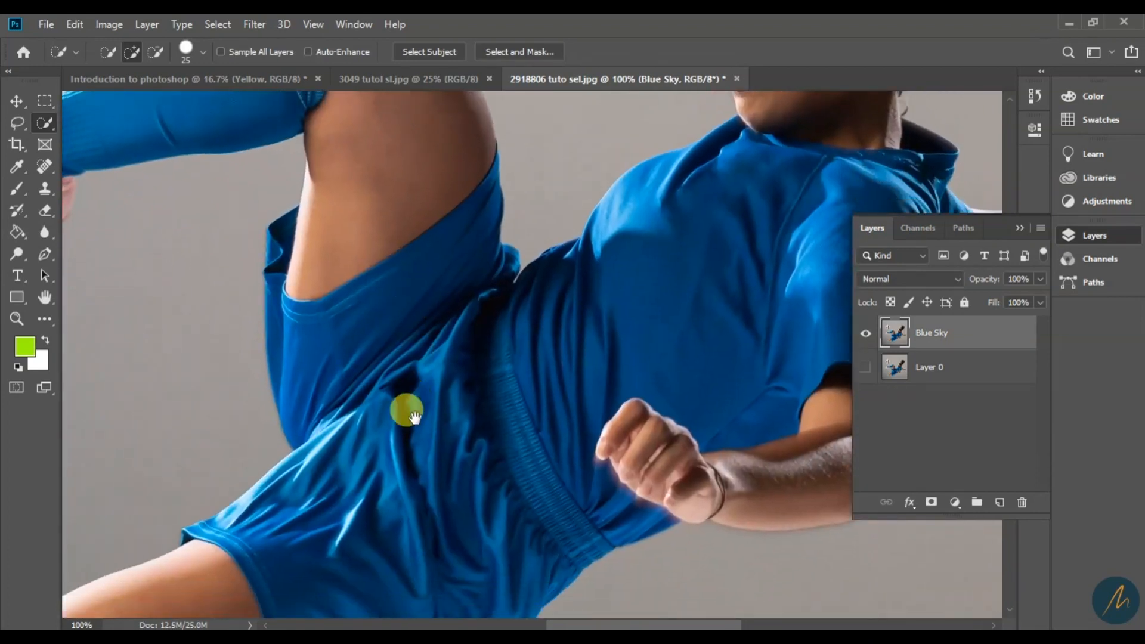
pyautogui.moveTo(417, 420); pyautogui.dragTo(417, 378)
pyautogui.moveTo(383, 421); pyautogui.dragTo(558, 299)
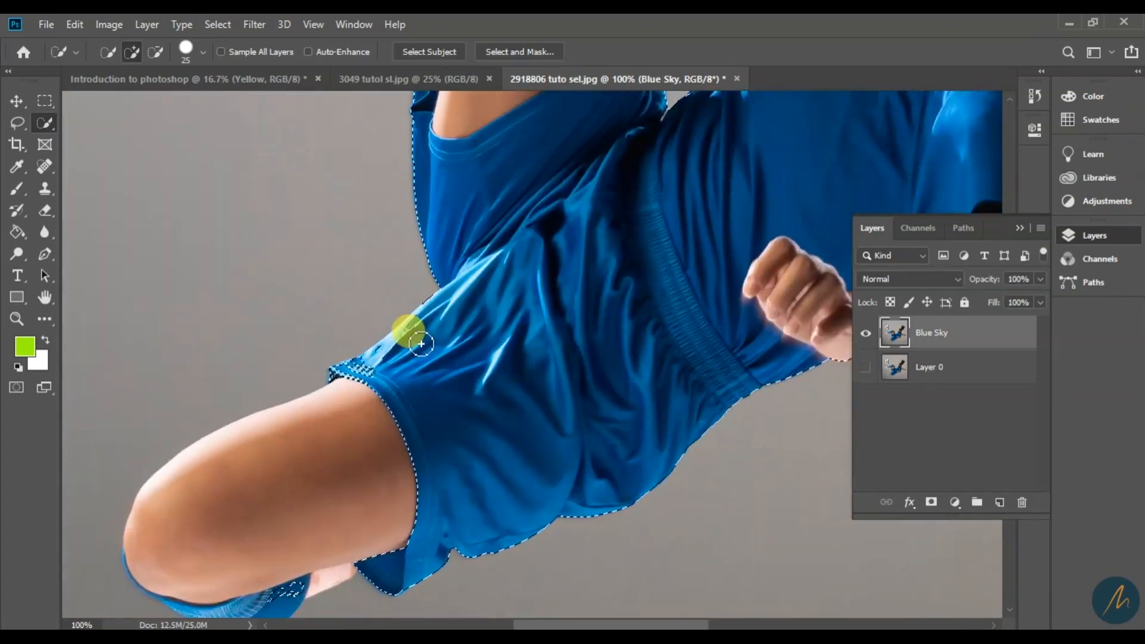
pyautogui.moveTo(435, 327)
pyautogui.mouseDown()
pyautogui.moveTo(380, 370)
pyautogui.moveTo(344, 371)
pyautogui.mouseUp()
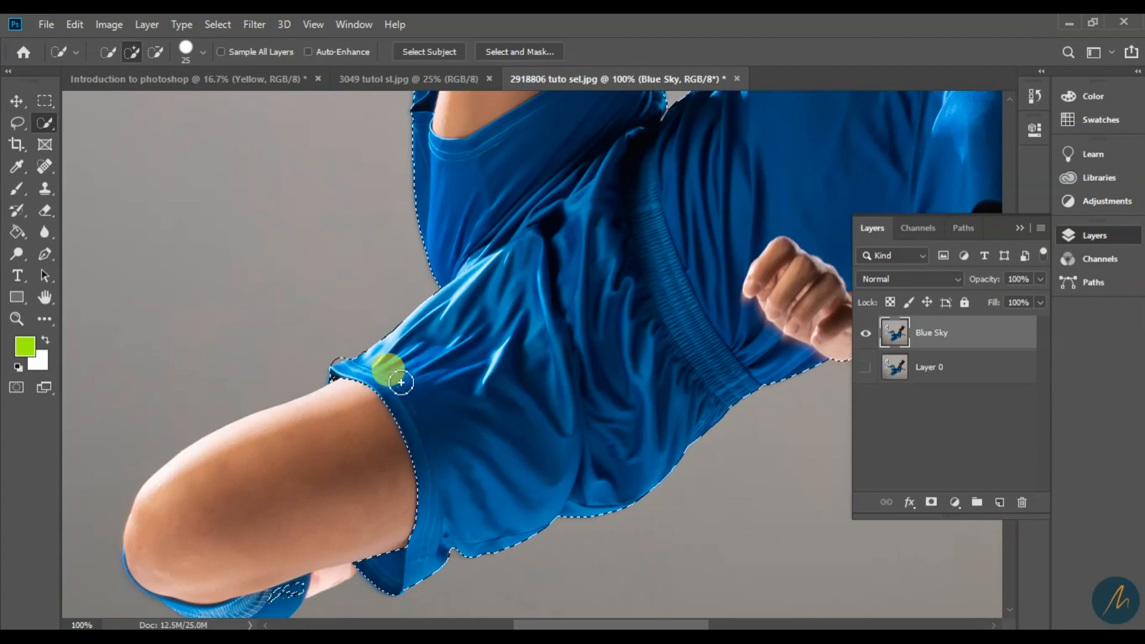
# Step: Reduce the Quick Selection brush size to 8 and add the shorts' hem corner above the lower thigh to the selection
pyautogui.press('[')
pyautogui.press('[')
pyautogui.press('[')
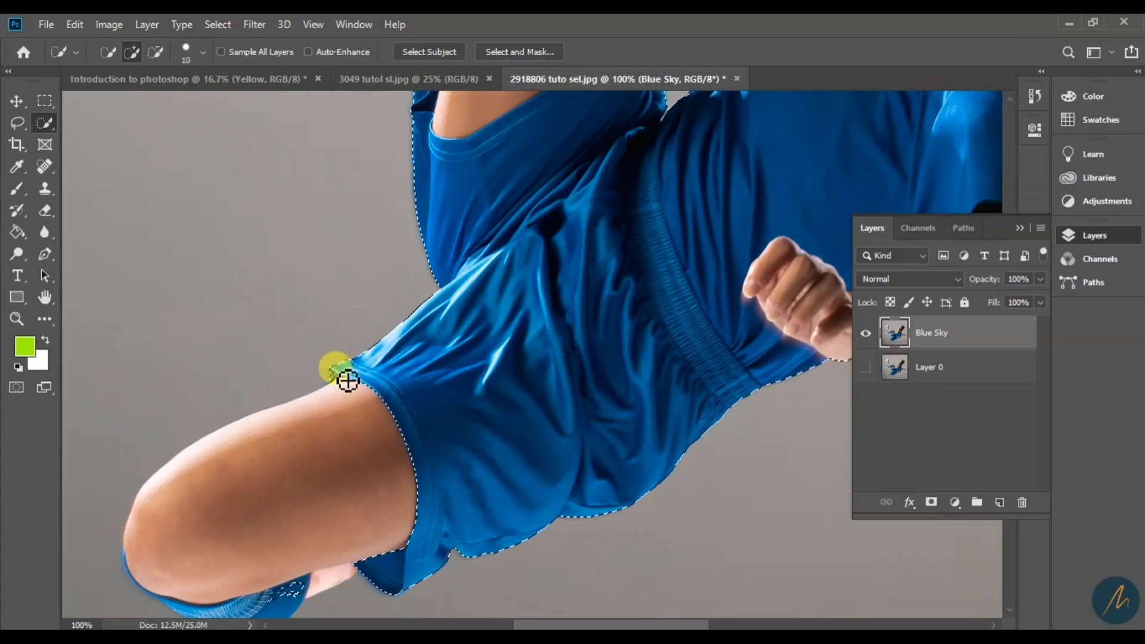
pyautogui.press('[')
pyautogui.press('[')
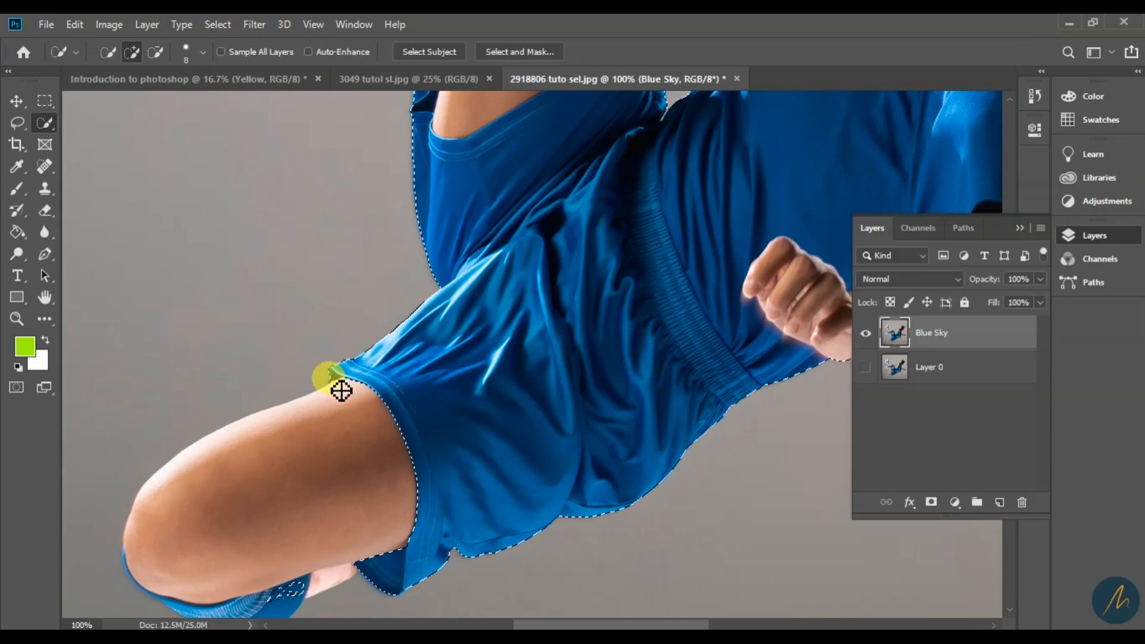
pyautogui.moveTo(341, 392)
pyautogui.mouseDown()
pyautogui.moveTo(387, 388)
pyautogui.moveTo(362, 398)
pyautogui.moveTo(392, 399)
pyautogui.moveTo(351, 487)
pyautogui.moveTo(306, 485)
pyautogui.moveTo(149, 548)
pyautogui.moveTo(179, 570)
pyautogui.moveTo(269, 569)
pyautogui.moveTo(311, 549)
pyautogui.moveTo(329, 400)
pyautogui.mouseUp()
# Step: Add the lower leg's thigh and knee edge to the selection, subtracting background spill where the knee meets the sock
pyautogui.moveTo(304, 448)
pyautogui.mouseDown()
pyautogui.moveTo(256, 475)
pyautogui.moveTo(278, 487)
pyautogui.moveTo(202, 457)
pyautogui.mouseUp()
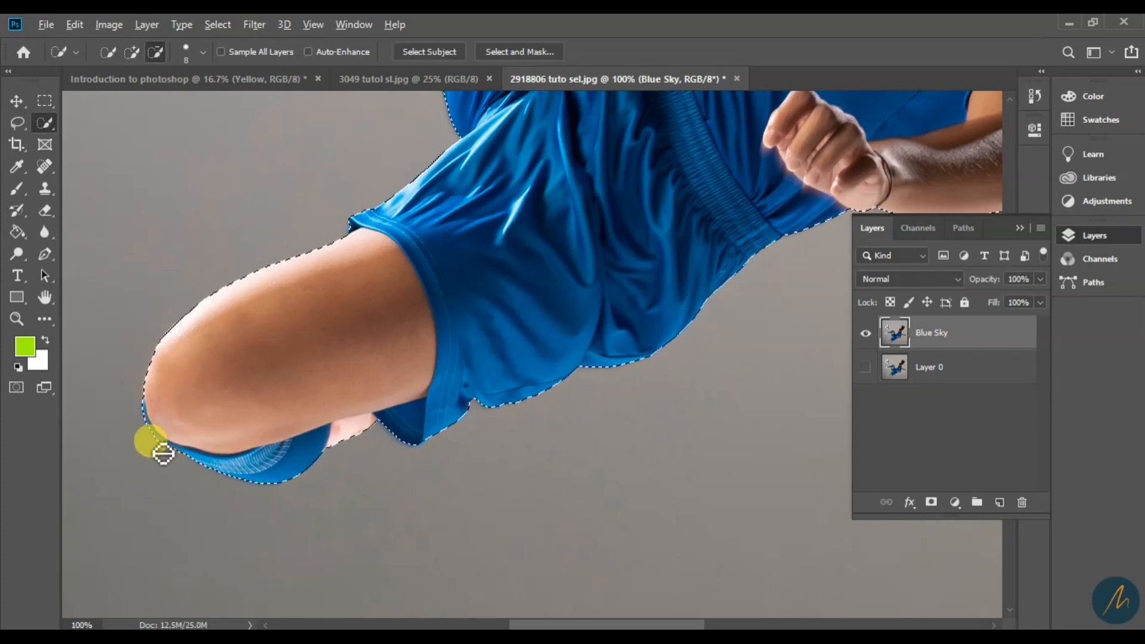
pyautogui.press('alt')
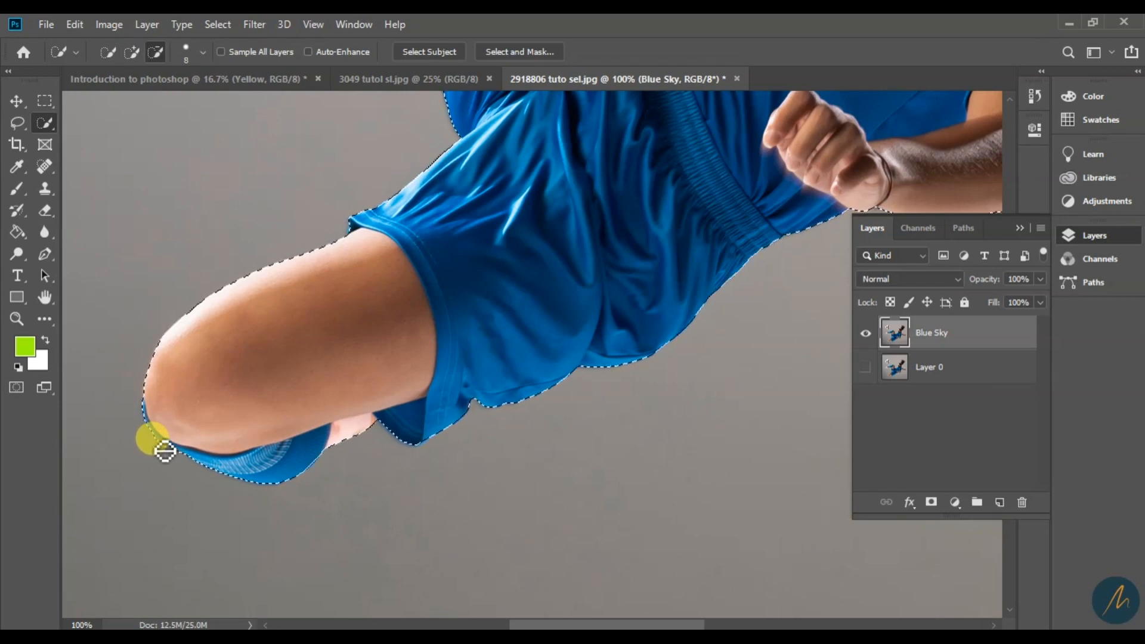
pyautogui.moveTo(165, 452)
pyautogui.mouseDown()
pyautogui.moveTo(202, 483)
pyautogui.moveTo(311, 504)
pyautogui.moveTo(308, 435)
pyautogui.mouseUp()
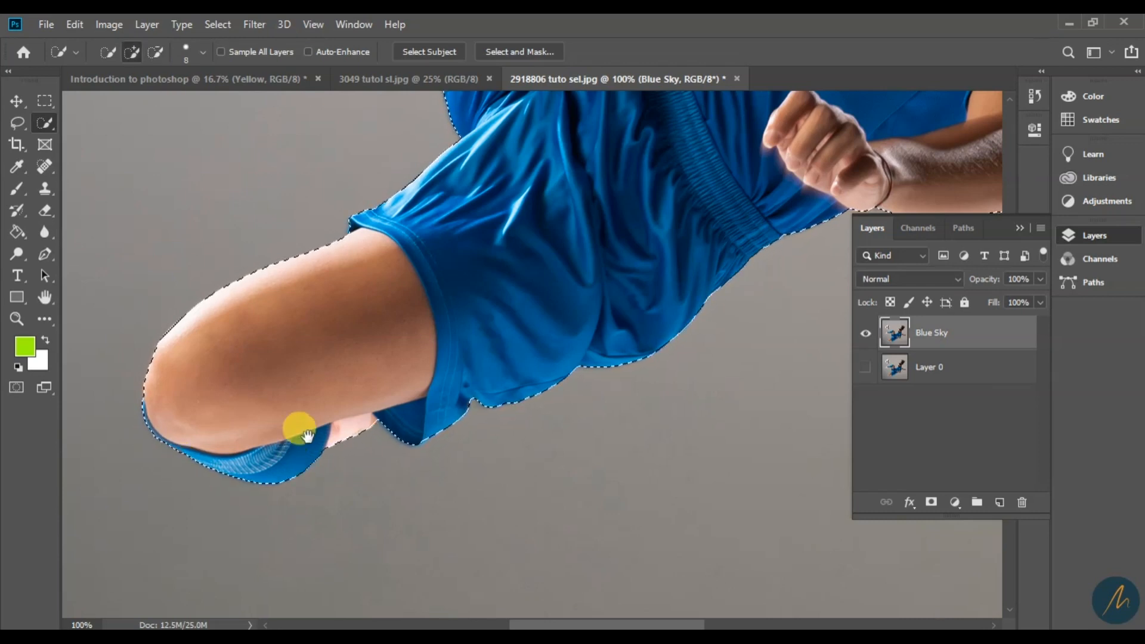
# Step: Add the missed upper edge of the raised leg's sock and the shoe's sole to the selection
pyautogui.moveTo(568, 341); pyautogui.dragTo(322, 506)
pyautogui.moveTo(344, 144)
pyautogui.mouseDown()
pyautogui.moveTo(401, 325)
pyautogui.moveTo(576, 450)
pyautogui.mouseUp()
pyautogui.moveTo(412, 371); pyautogui.dragTo(520, 397)
pyautogui.moveTo(413, 324); pyautogui.dragTo(525, 356)
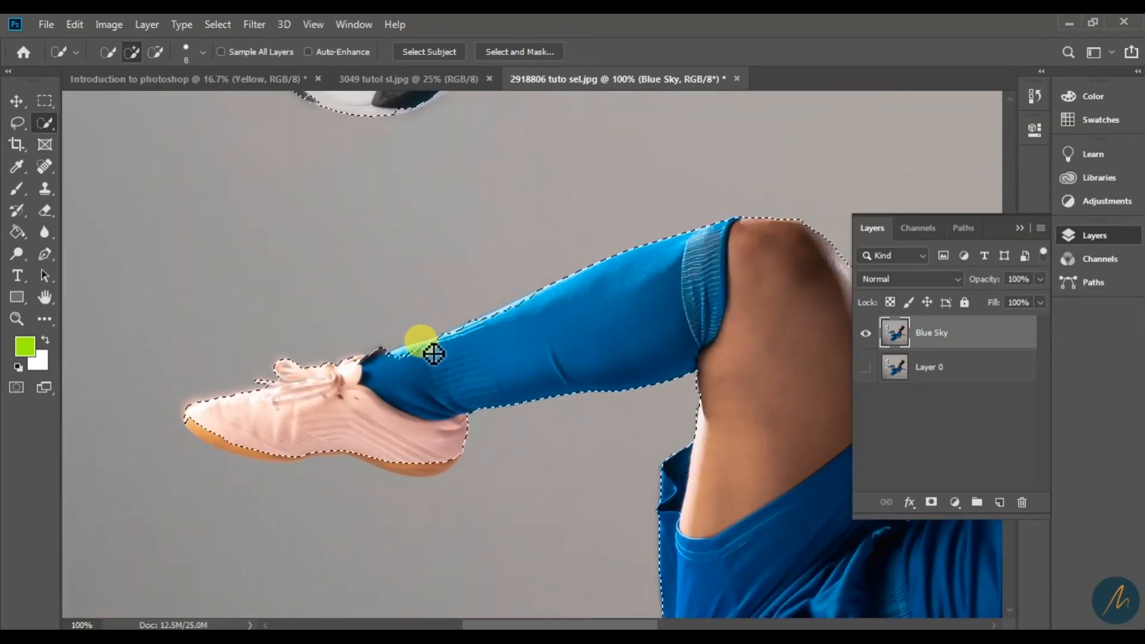
pyautogui.moveTo(433, 354); pyautogui.dragTo(397, 368)
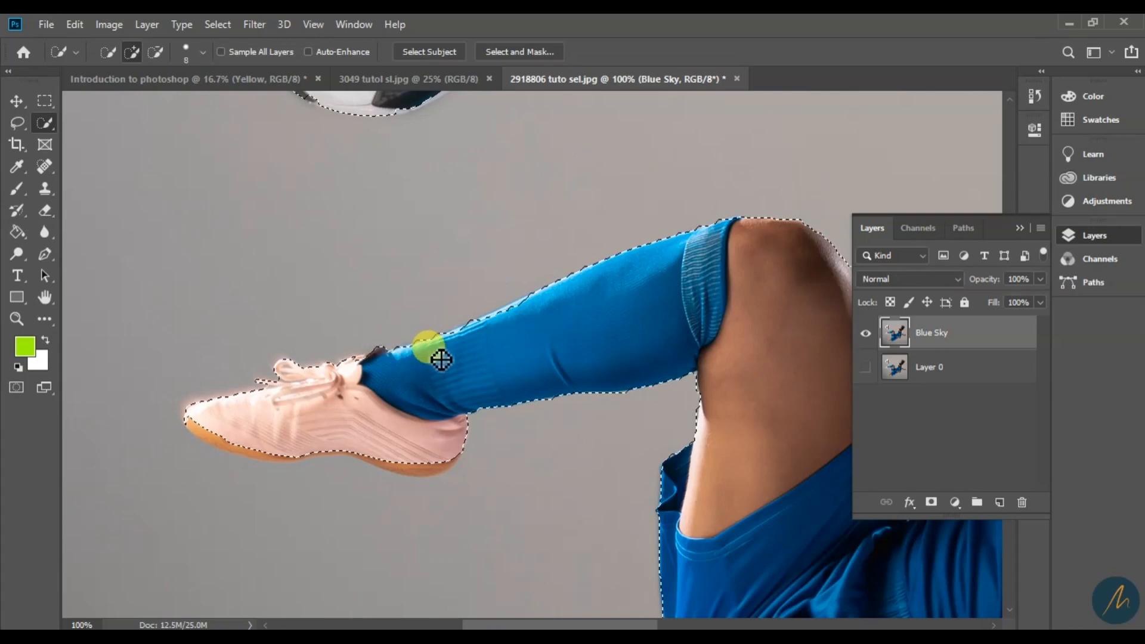
pyautogui.moveTo(496, 371)
pyautogui.mouseDown()
pyautogui.moveTo(468, 349)
pyautogui.moveTo(548, 328)
pyautogui.mouseUp()
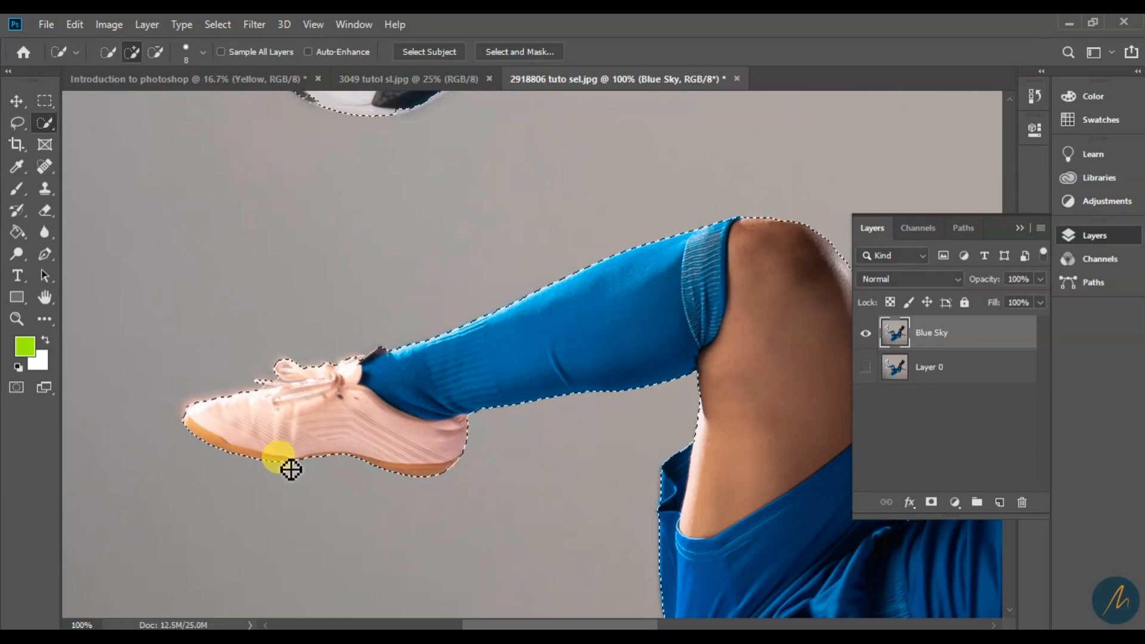
pyautogui.moveTo(291, 470)
pyautogui.mouseDown()
pyautogui.moveTo(263, 475)
pyautogui.moveTo(288, 427)
pyautogui.moveTo(309, 425)
pyautogui.mouseUp()
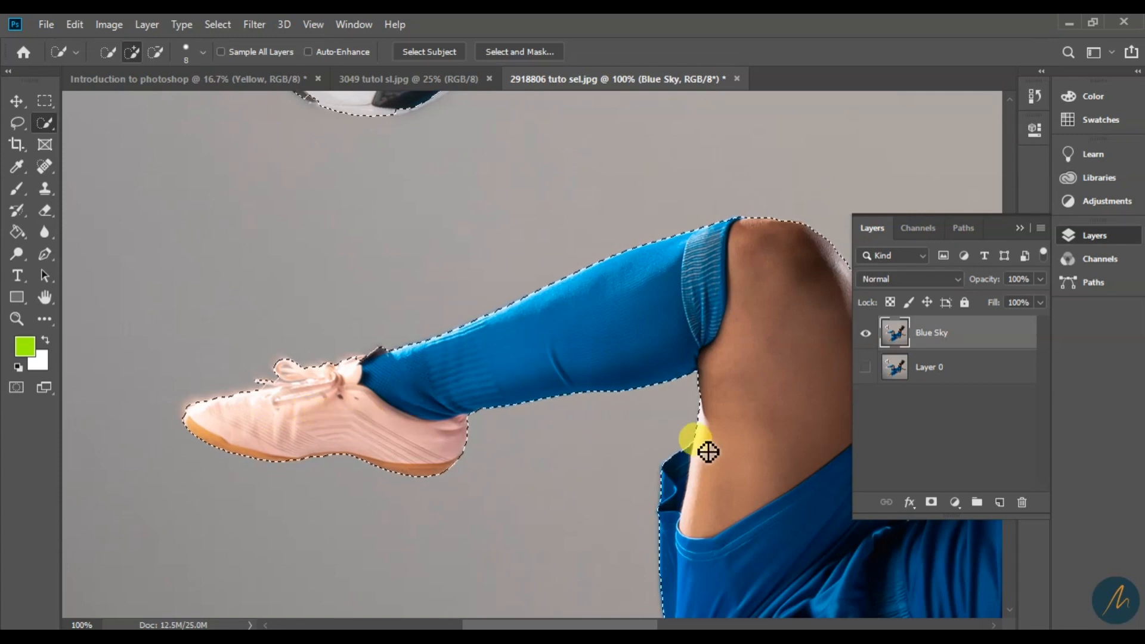
# Step: Correct the selection around the ball by adding missed rim areas and subtracting background spill
pyautogui.moveTo(475, 253); pyautogui.dragTo(447, 547)
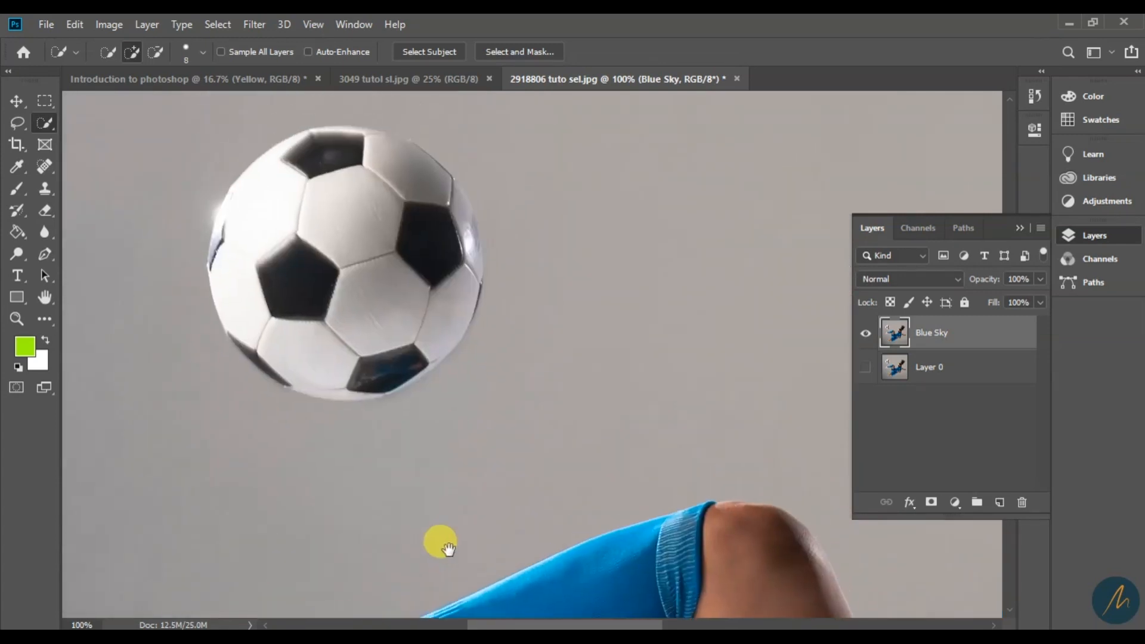
pyautogui.moveTo(414, 242); pyautogui.dragTo(439, 263)
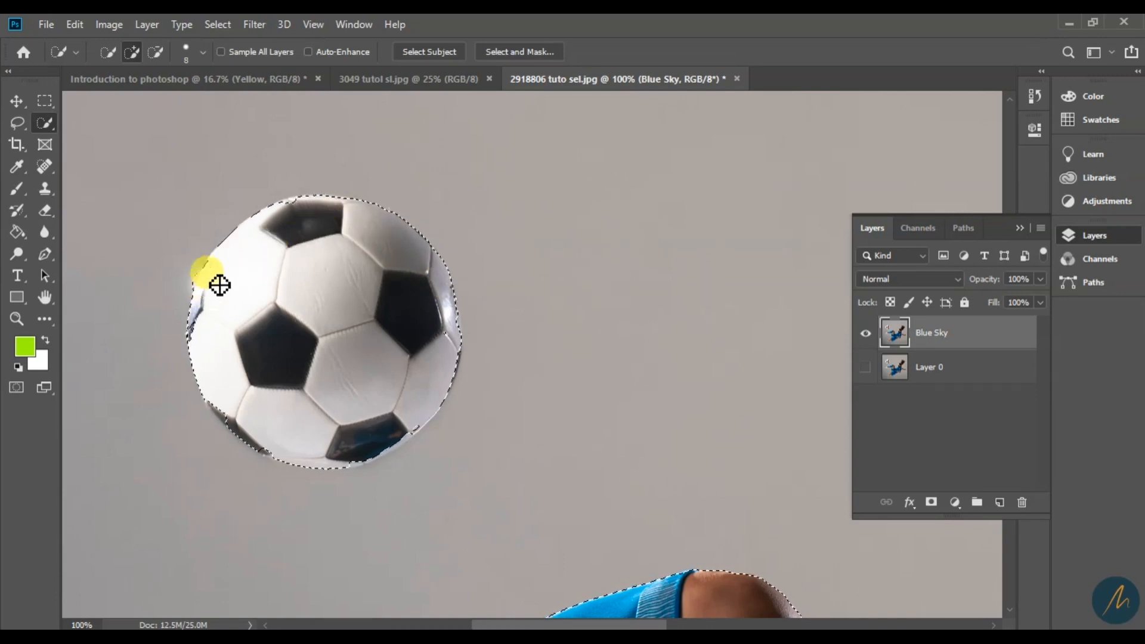
pyautogui.press('alt')
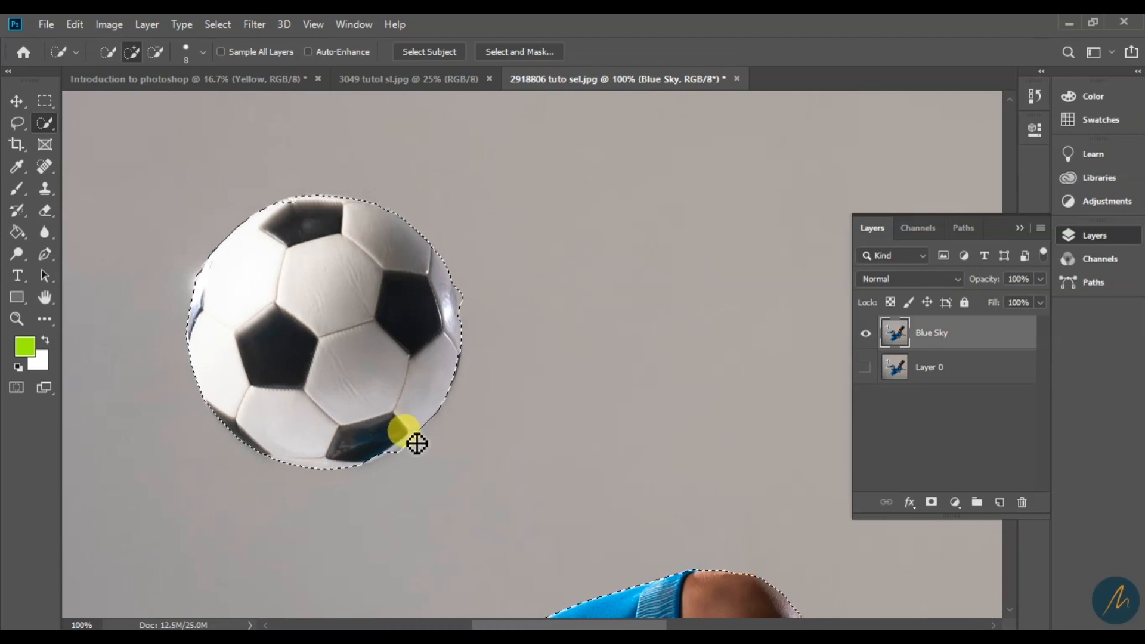
pyautogui.moveTo(371, 470)
pyautogui.mouseDown()
pyautogui.moveTo(410, 448)
pyautogui.moveTo(391, 475)
pyautogui.mouseUp()
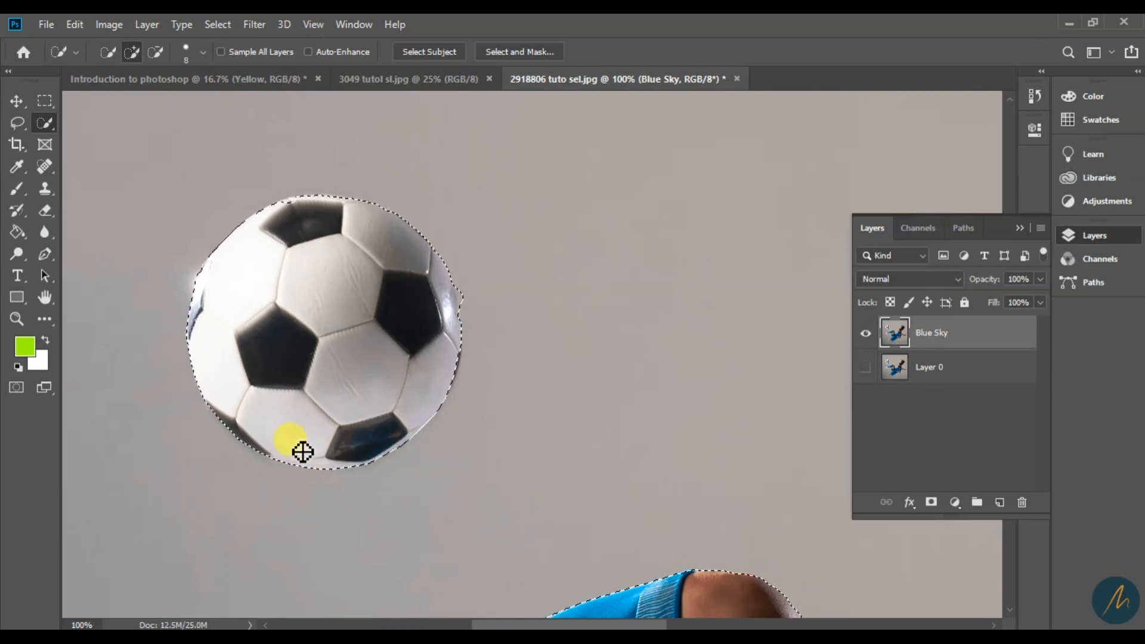
pyautogui.press('alt')
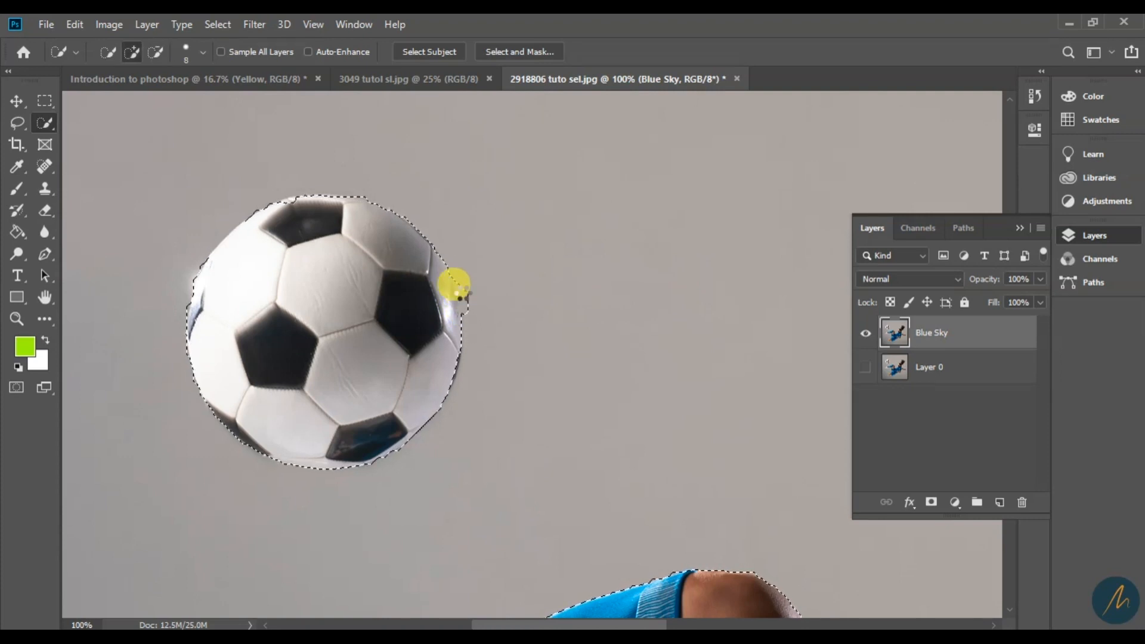
pyautogui.press('alt')
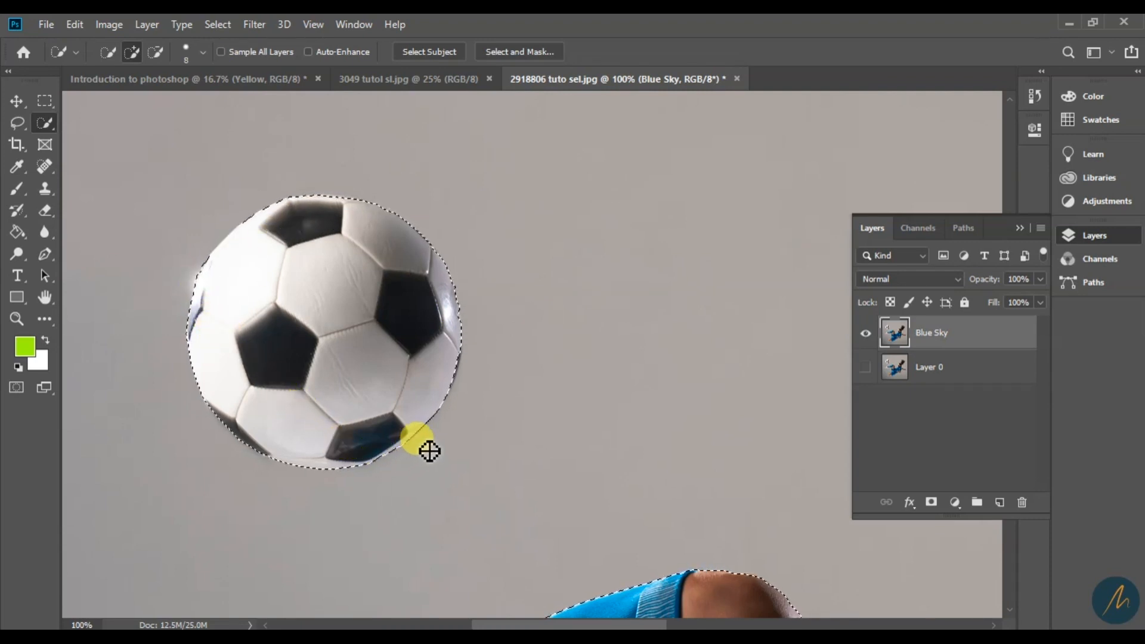
# Step: Check the selection over the whole player and ball, and reopen it in Select and Mask
pyautogui.press('z')
pyautogui.keyDown('alt'); pyautogui.click(433, 411); pyautogui.keyUp('alt')
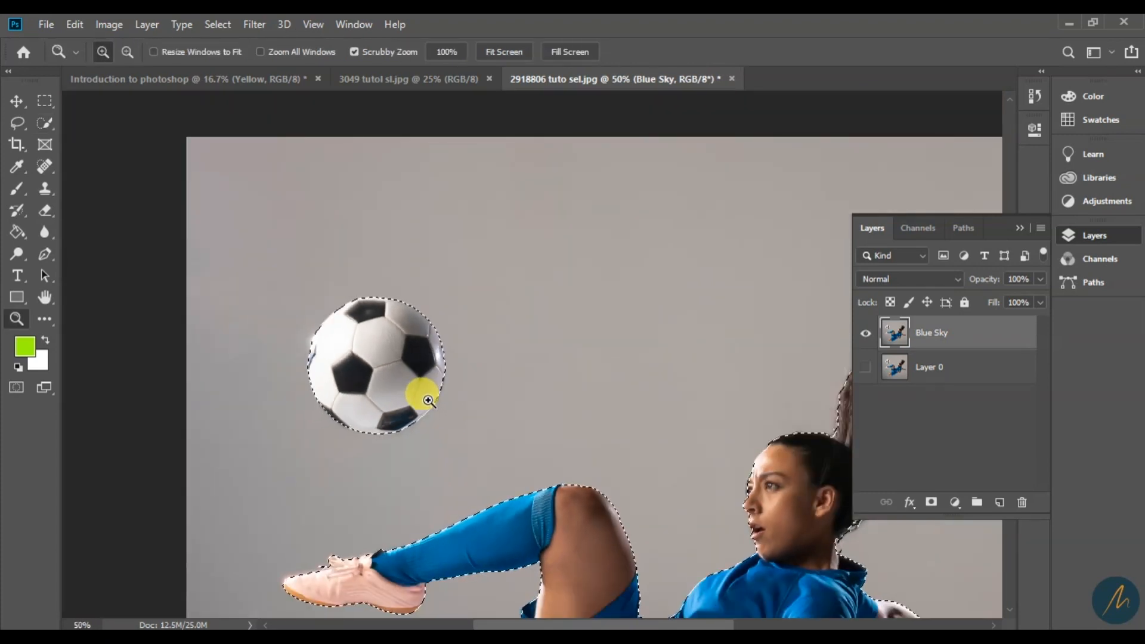
pyautogui.keyDown('alt'); pyautogui.click(448, 386); pyautogui.keyUp('alt')
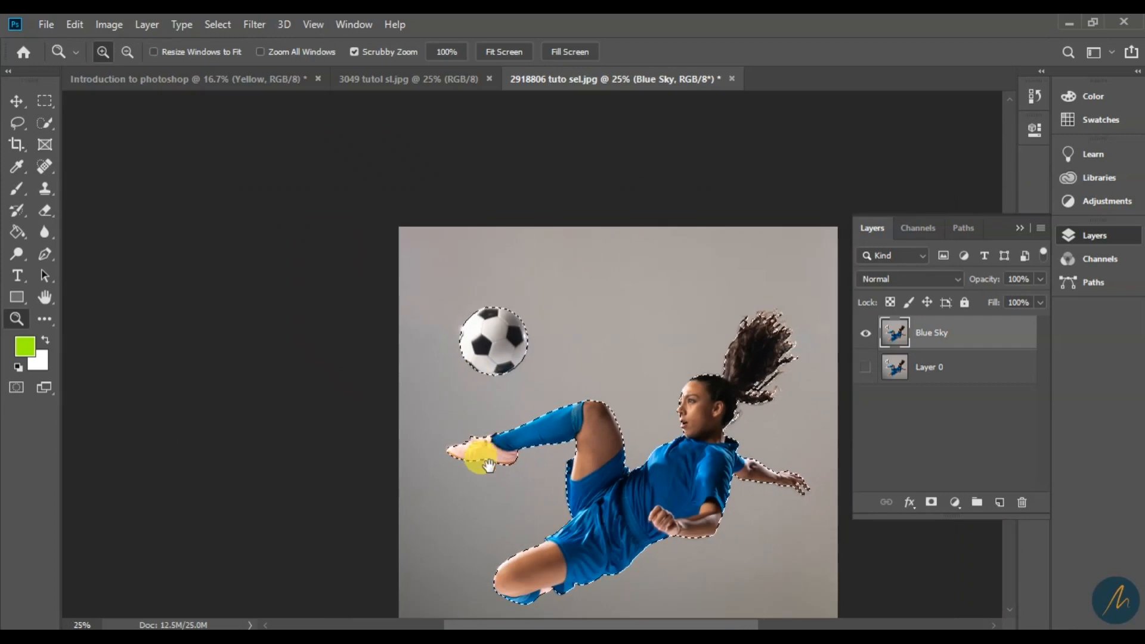
pyautogui.moveTo(488, 465); pyautogui.dragTo(383, 429)
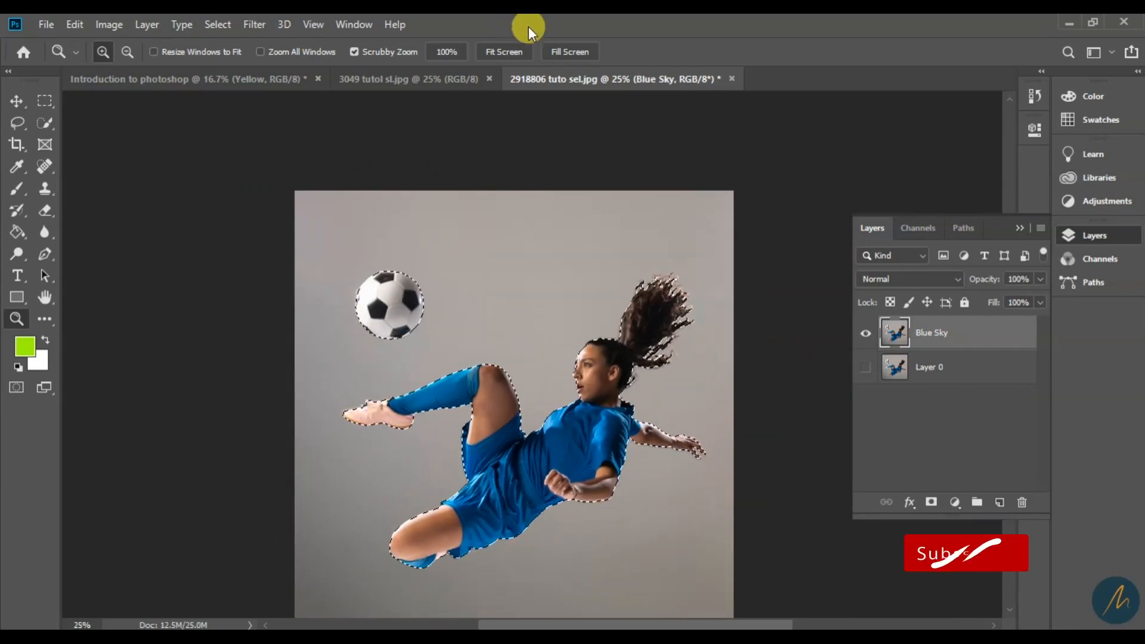
pyautogui.click(511, 413)
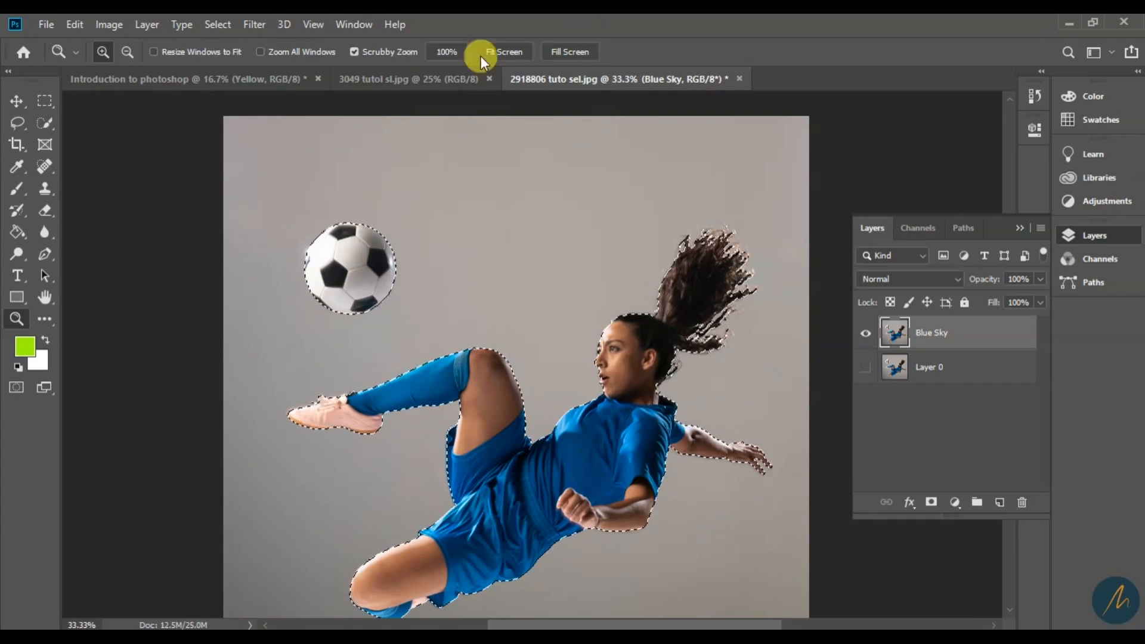
pyautogui.click(44, 123)
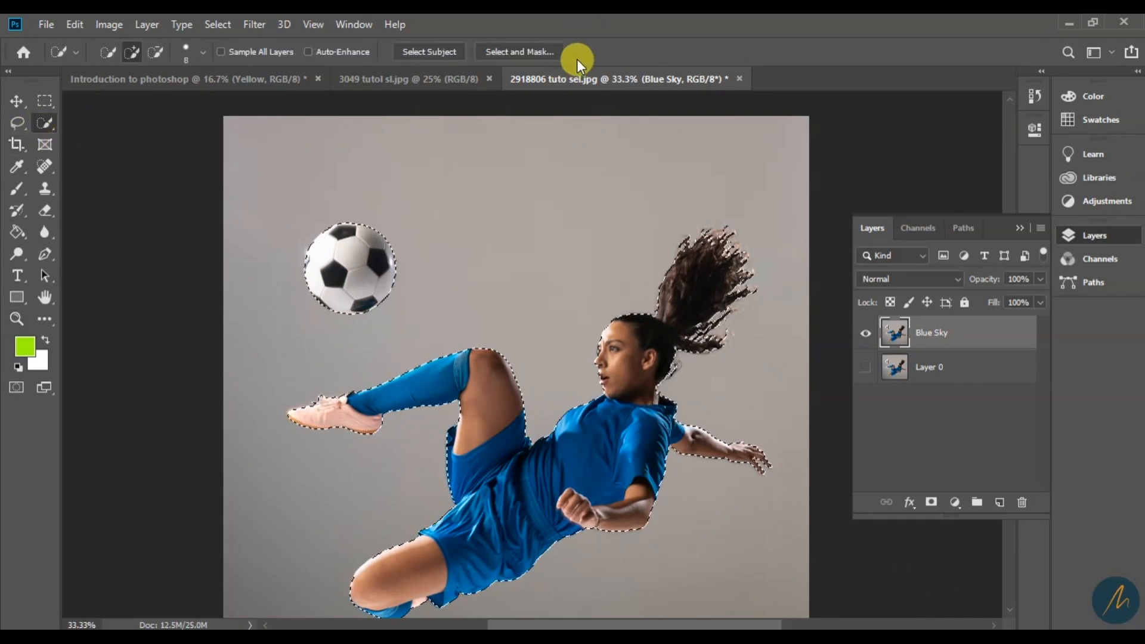
pyautogui.click(527, 55)
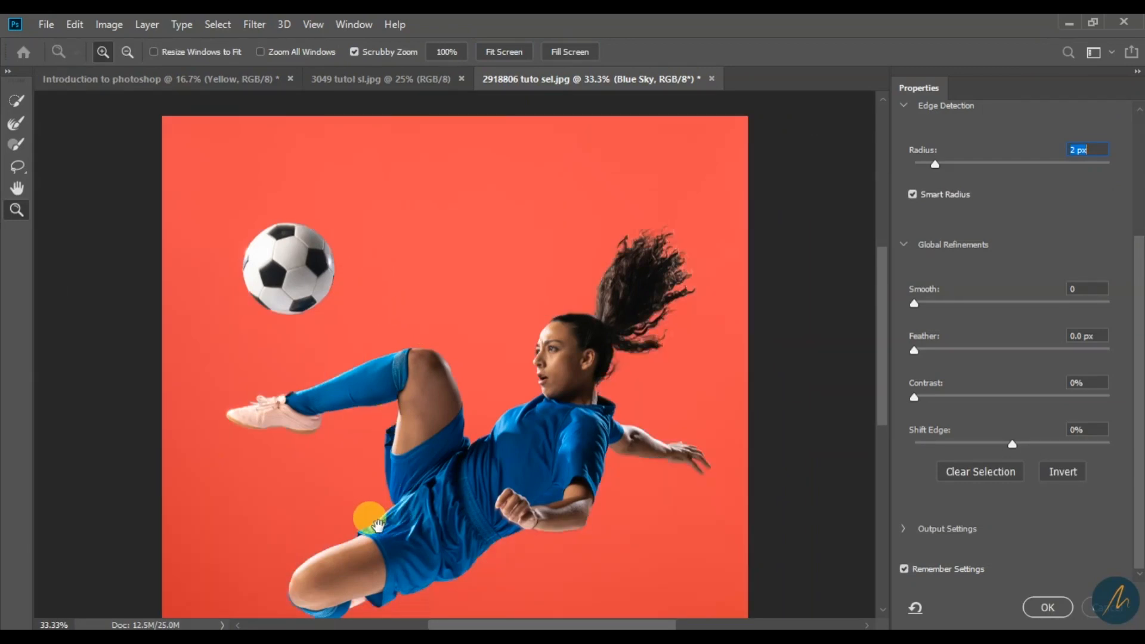
# Step: Refine the laces and upper edge of the raised shoe with the Refine Edge Brush
pyautogui.moveTo(378, 524); pyautogui.dragTo(421, 447)
pyautogui.click(373, 491)
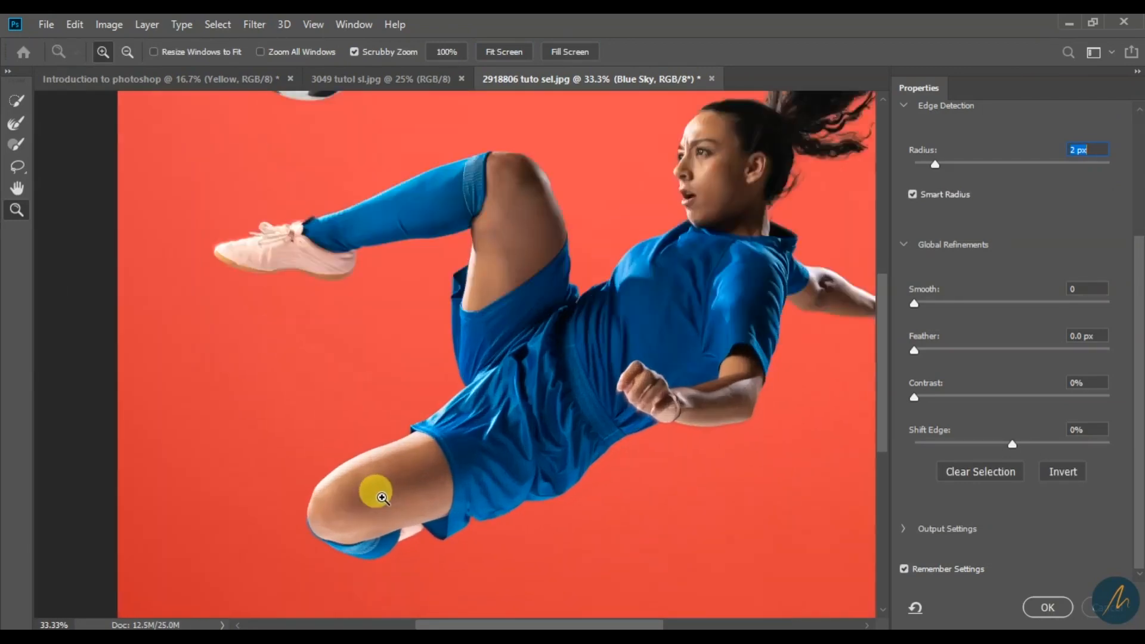
pyautogui.click(298, 274)
pyautogui.click(313, 280)
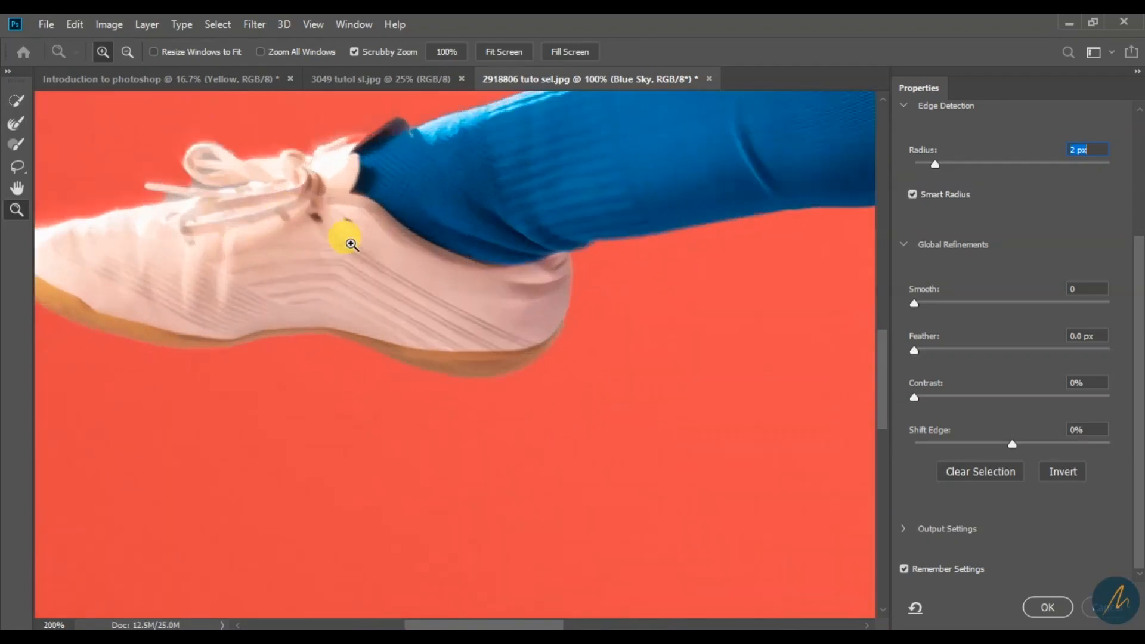
pyautogui.click(256, 199)
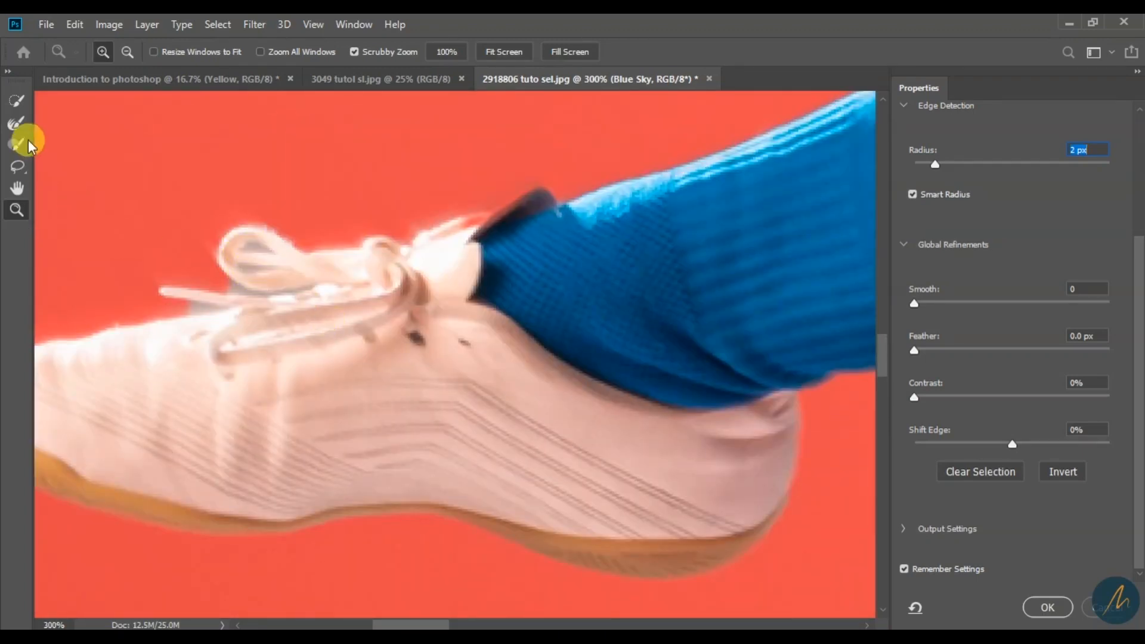
pyautogui.click(16, 123)
pyautogui.moveTo(247, 250)
pyautogui.mouseDown()
pyautogui.moveTo(271, 252)
pyautogui.moveTo(251, 245)
pyautogui.moveTo(270, 279)
pyautogui.moveTo(242, 263)
pyautogui.moveTo(274, 274)
pyautogui.moveTo(243, 294)
pyautogui.moveTo(230, 286)
pyautogui.moveTo(276, 299)
pyautogui.moveTo(315, 291)
pyautogui.moveTo(179, 297)
pyautogui.moveTo(215, 312)
pyautogui.moveTo(301, 285)
pyautogui.moveTo(281, 297)
pyautogui.moveTo(230, 288)
pyautogui.moveTo(248, 309)
pyautogui.moveTo(307, 307)
pyautogui.moveTo(338, 215)
pyautogui.moveTo(475, 235)
pyautogui.moveTo(552, 192)
pyautogui.moveTo(494, 240)
pyautogui.moveTo(317, 210)
pyautogui.moveTo(407, 346)
pyautogui.moveTo(384, 294)
pyautogui.moveTo(403, 291)
pyautogui.moveTo(570, 367)
pyautogui.moveTo(548, 352)
pyautogui.moveTo(578, 396)
pyautogui.mouseUp()
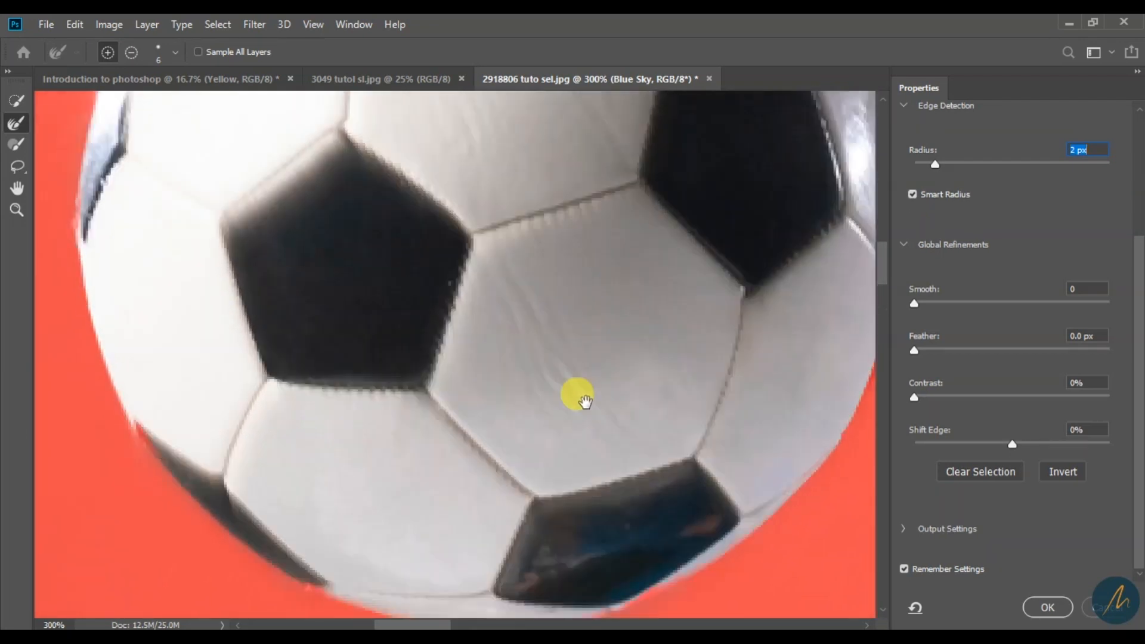
# Step: Refine the ball's outer edge with the Refine Edge Brush and apply the result from Select and Mask
pyautogui.moveTo(350, 306)
pyautogui.mouseDown()
pyautogui.moveTo(459, 276)
pyautogui.moveTo(378, 378)
pyautogui.mouseUp()
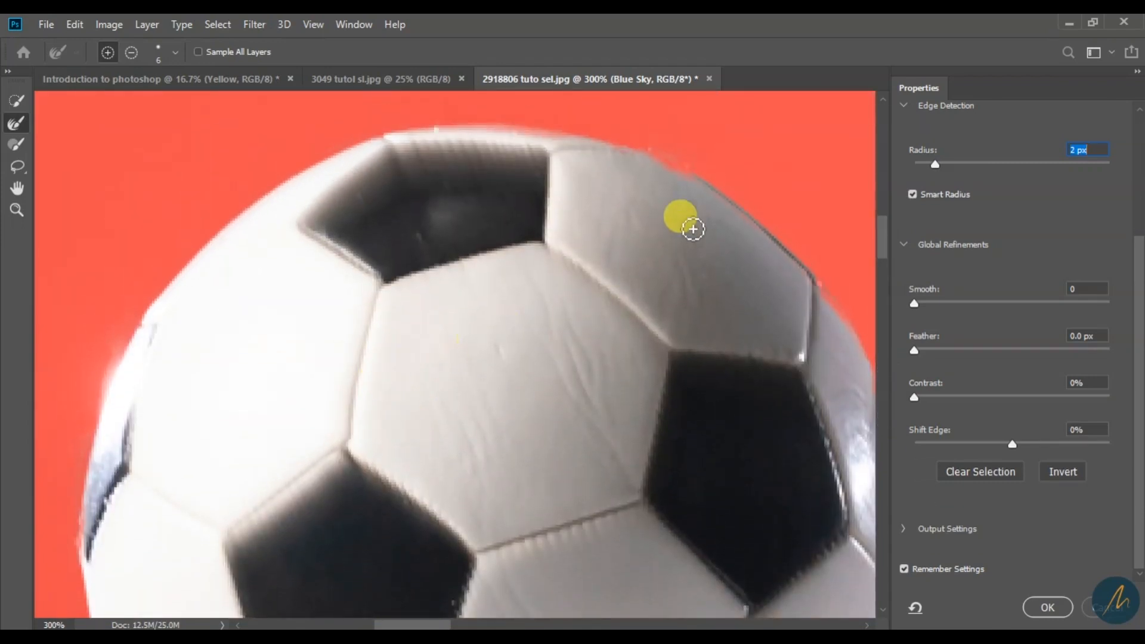
pyautogui.moveTo(684, 173)
pyautogui.mouseDown()
pyautogui.moveTo(534, 134)
pyautogui.moveTo(411, 133)
pyautogui.moveTo(586, 142)
pyautogui.moveTo(612, 161)
pyautogui.moveTo(865, 498)
pyautogui.moveTo(889, 497)
pyautogui.mouseUp()
pyautogui.click(1041, 607)
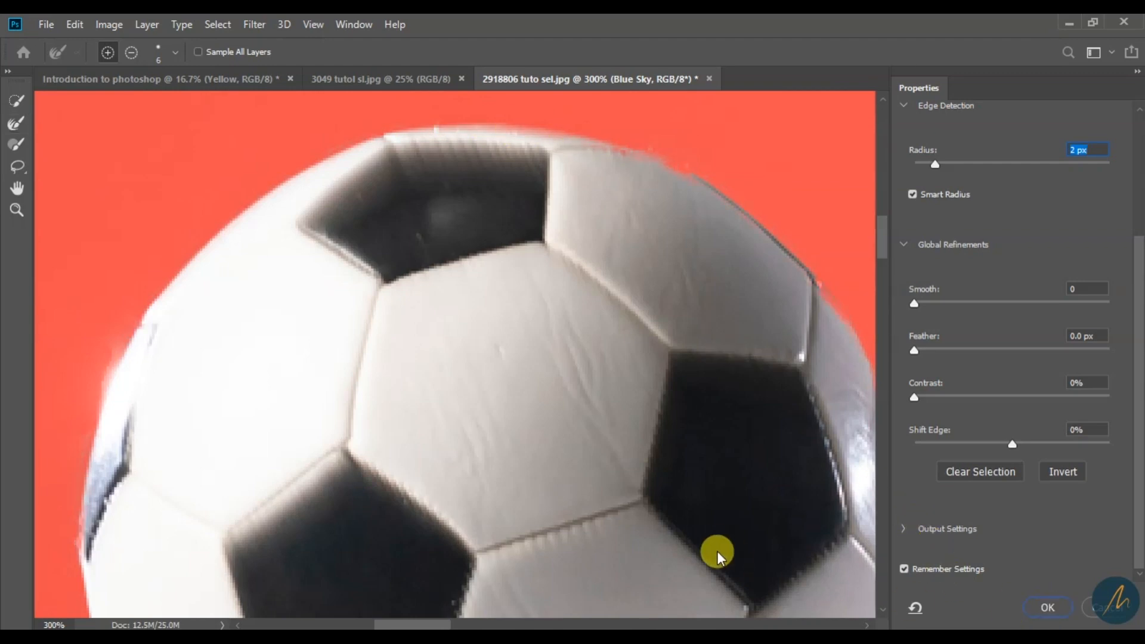
# Step: Reduce the Quick Selection brush size to 4 and add the missed areas along the ball's rim to the selection
pyautogui.press('[')
pyautogui.press('[')
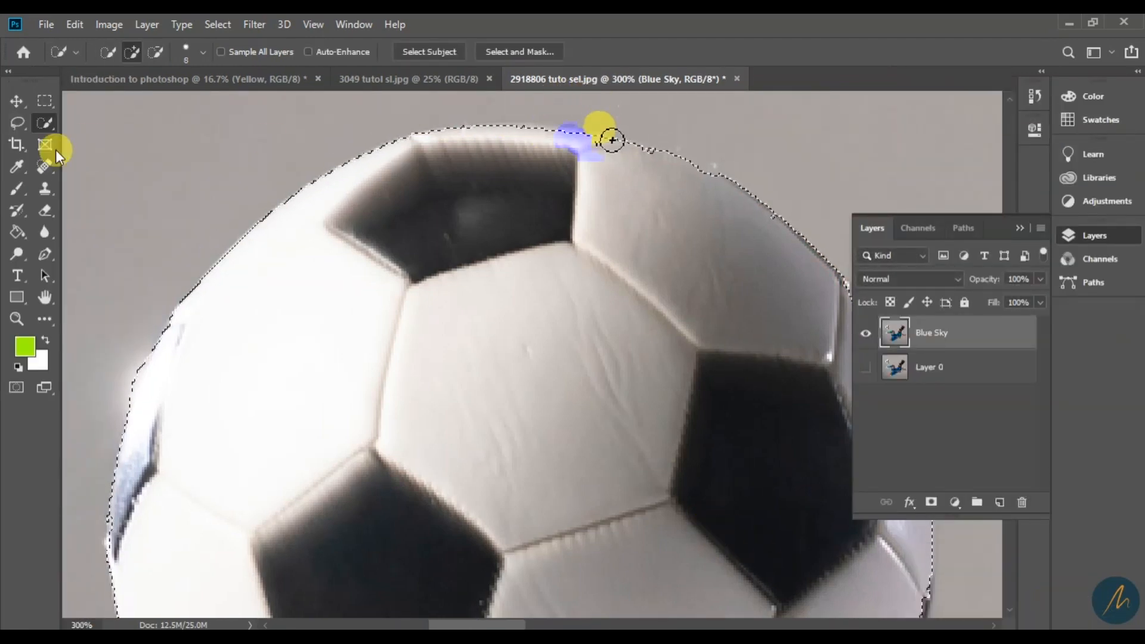
pyautogui.press('[')
pyautogui.press('[')
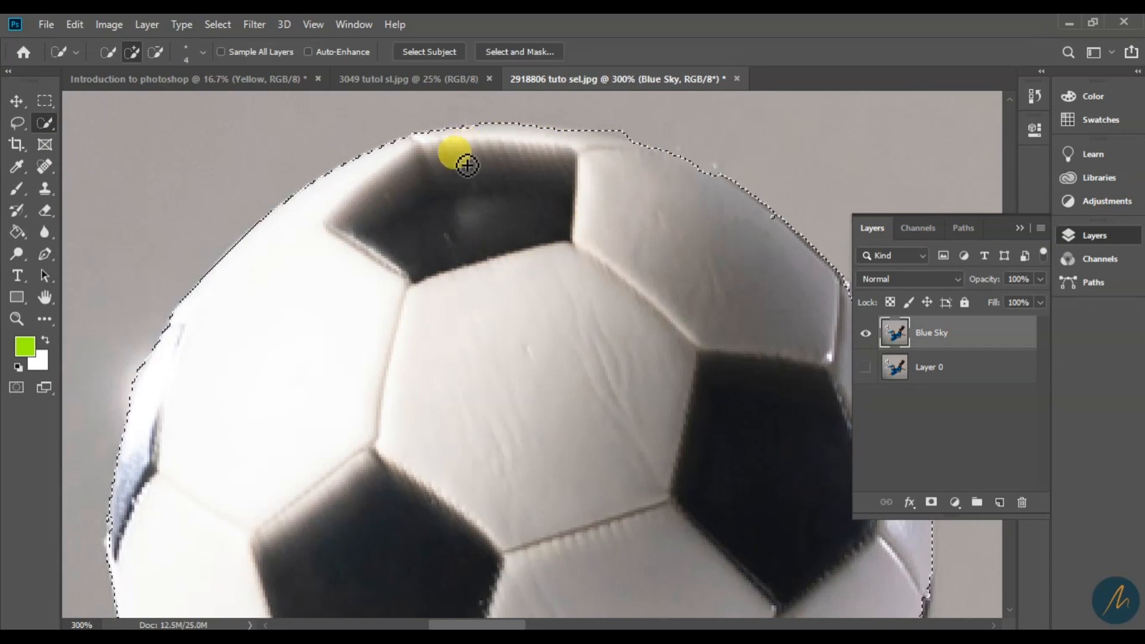
pyautogui.moveTo(467, 165)
pyautogui.mouseDown()
pyautogui.moveTo(551, 224)
pyautogui.moveTo(614, 184)
pyautogui.moveTo(695, 190)
pyautogui.moveTo(741, 210)
pyautogui.moveTo(708, 182)
pyautogui.moveTo(778, 226)
pyautogui.moveTo(668, 239)
pyautogui.moveTo(398, 199)
pyautogui.moveTo(474, 147)
pyautogui.moveTo(463, 137)
pyautogui.moveTo(175, 346)
pyautogui.moveTo(186, 330)
pyautogui.moveTo(169, 364)
pyautogui.moveTo(178, 406)
pyautogui.moveTo(343, 393)
pyautogui.moveTo(714, 406)
pyautogui.moveTo(367, 241)
pyautogui.mouseUp()
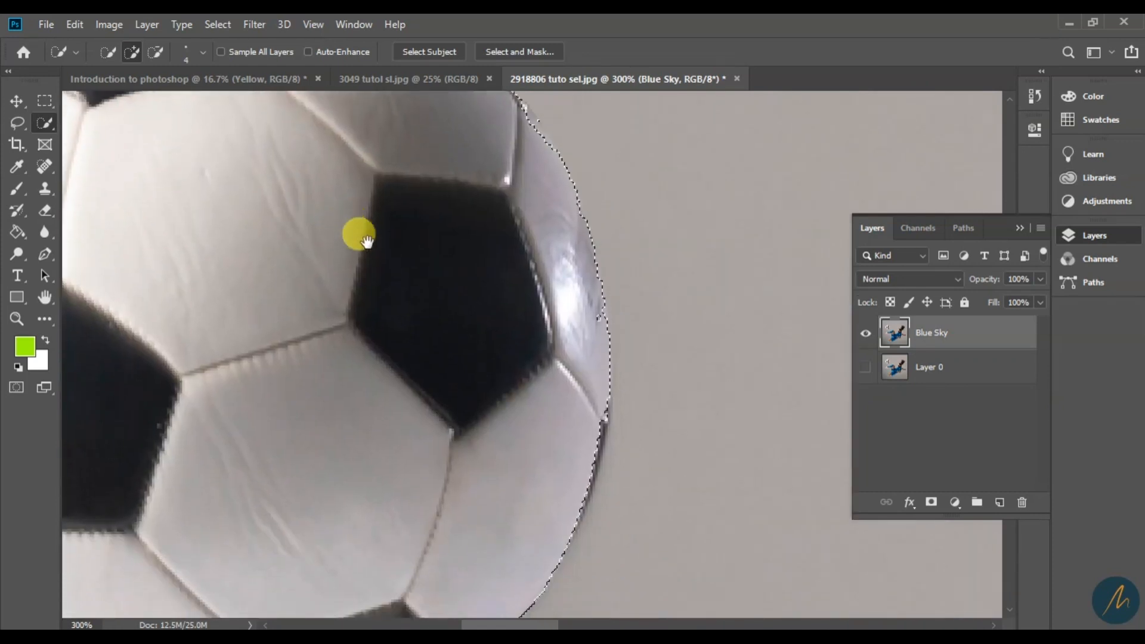
pyautogui.moveTo(563, 407)
pyautogui.mouseDown()
pyautogui.moveTo(608, 409)
pyautogui.moveTo(573, 508)
pyautogui.moveTo(463, 448)
pyautogui.moveTo(601, 250)
pyautogui.moveTo(696, 233)
pyautogui.moveTo(680, 194)
pyautogui.moveTo(661, 276)
pyautogui.moveTo(613, 355)
pyautogui.moveTo(613, 378)
pyautogui.moveTo(565, 399)
pyautogui.moveTo(567, 380)
pyautogui.mouseUp()
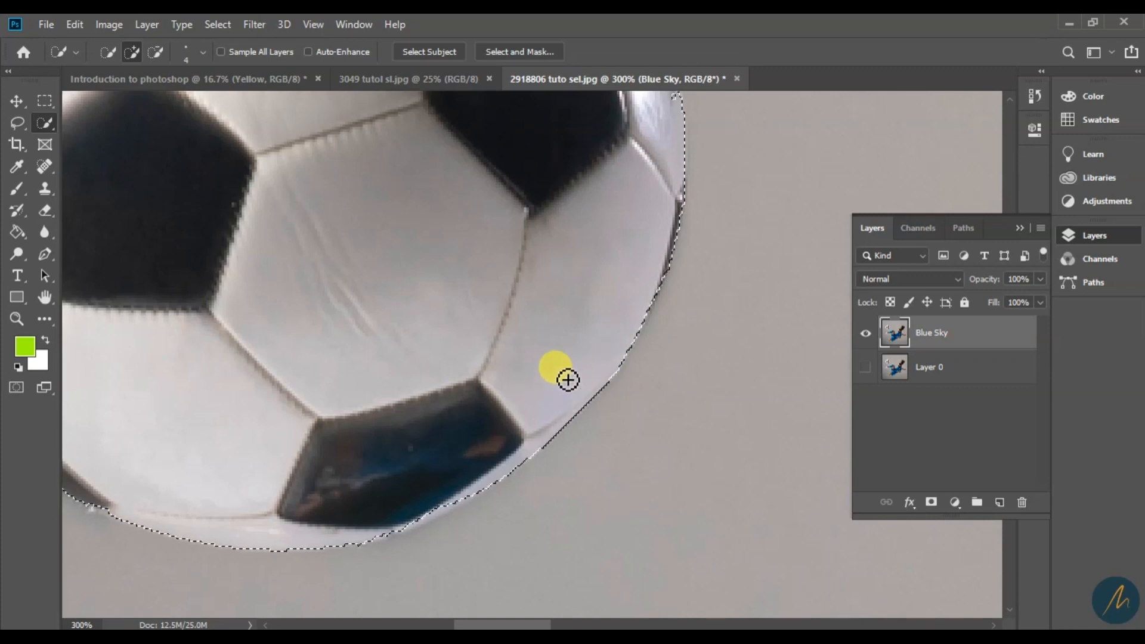
# Step: Inspect the selection along the ball's rim and across the whole player and ball
pyautogui.moveTo(464, 323); pyautogui.dragTo(659, 259)
pyautogui.moveTo(373, 270); pyautogui.dragTo(449, 359)
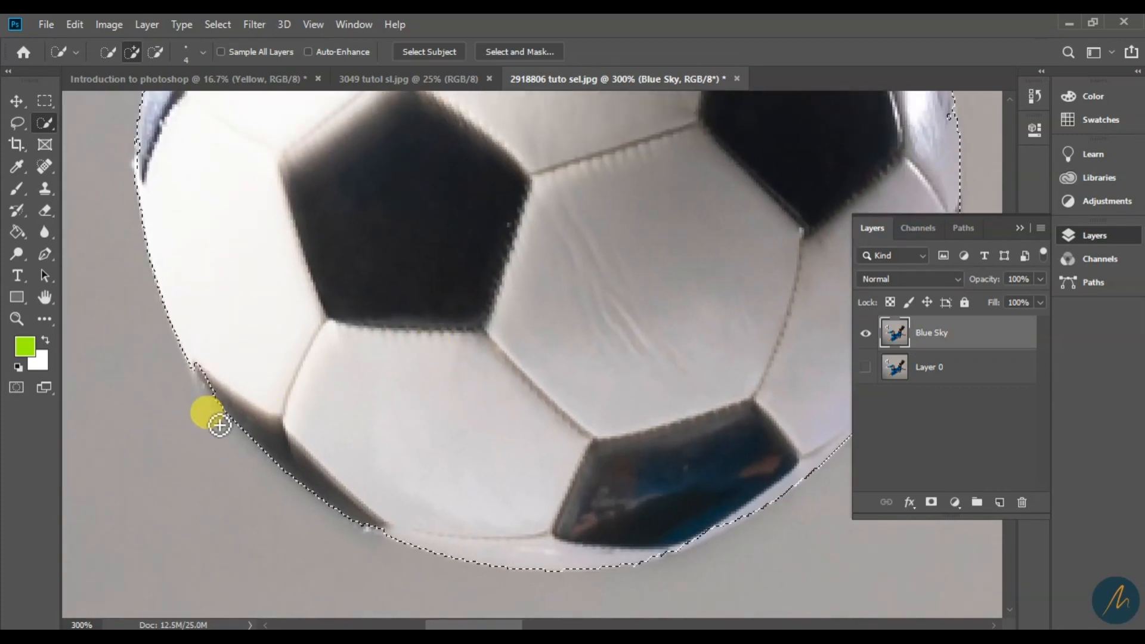
pyautogui.moveTo(219, 425)
pyautogui.mouseDown()
pyautogui.moveTo(207, 350)
pyautogui.moveTo(221, 343)
pyautogui.moveTo(231, 267)
pyautogui.moveTo(265, 366)
pyautogui.moveTo(264, 407)
pyautogui.moveTo(188, 355)
pyautogui.moveTo(182, 334)
pyautogui.moveTo(204, 274)
pyautogui.moveTo(182, 330)
pyautogui.moveTo(239, 200)
pyautogui.moveTo(236, 313)
pyautogui.moveTo(249, 322)
pyautogui.moveTo(260, 274)
pyautogui.mouseUp()
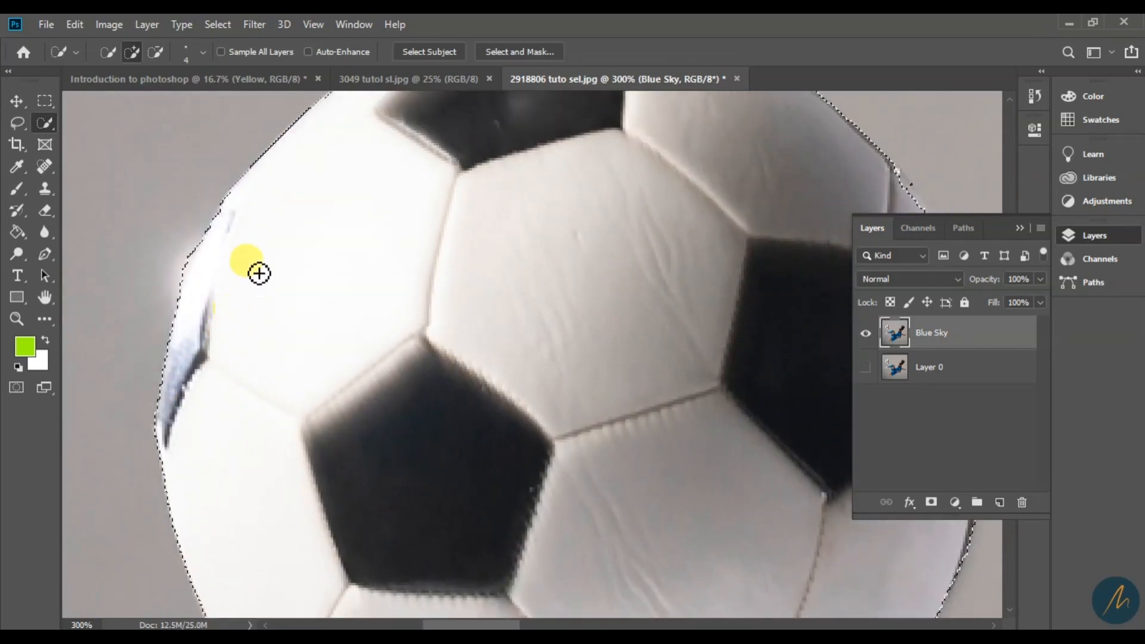
pyautogui.press('z')
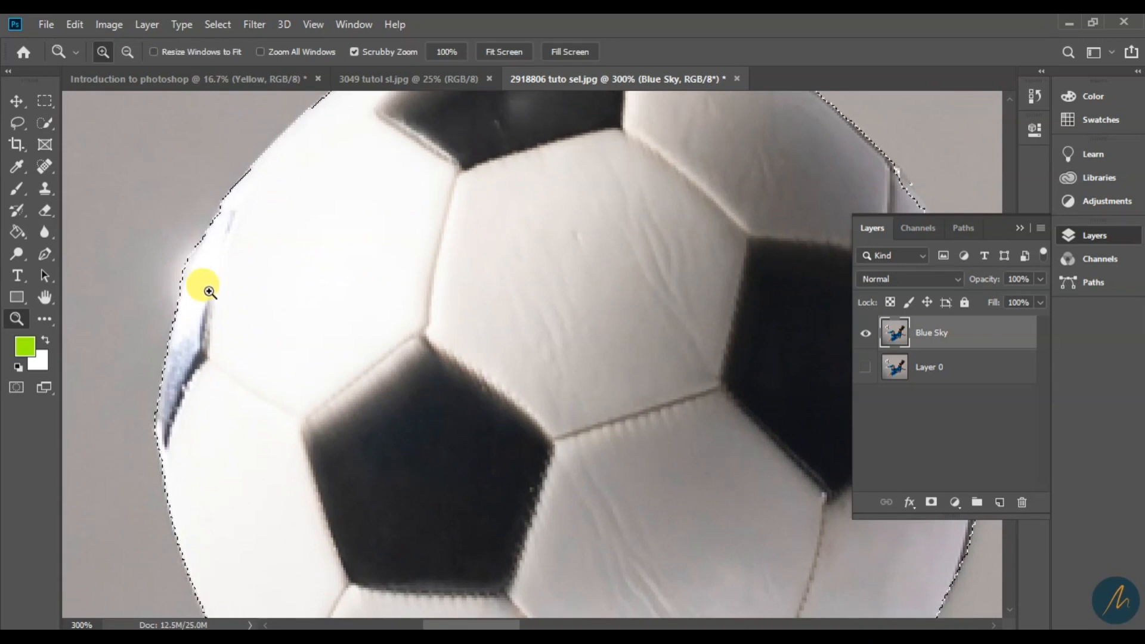
pyautogui.keyDown('alt'); pyautogui.click(480, 298); pyautogui.keyUp('alt')
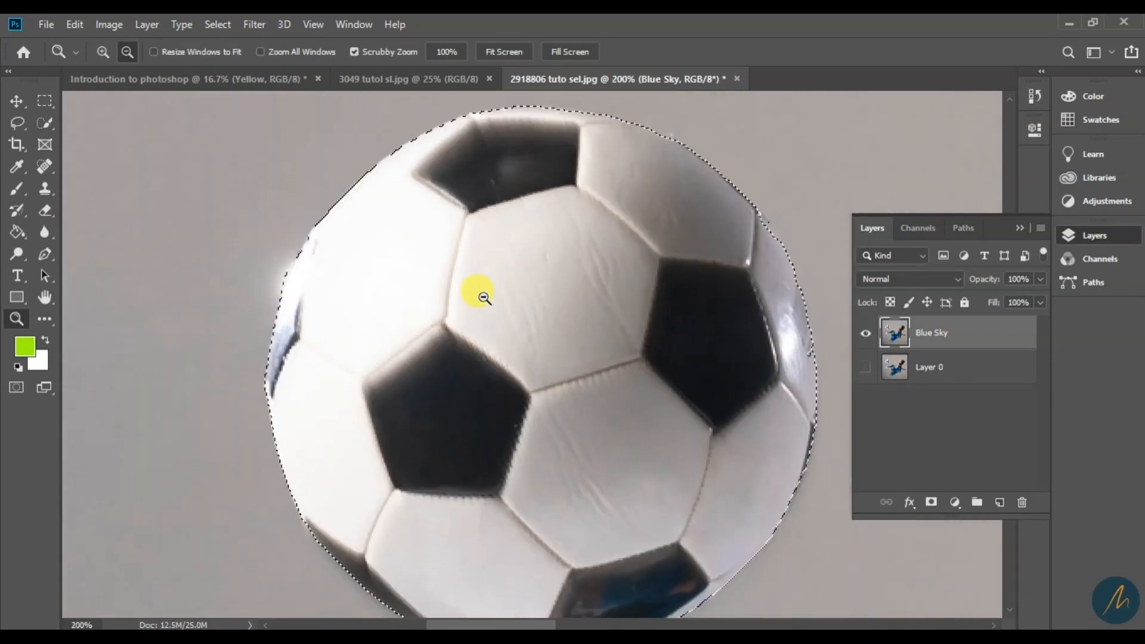
pyautogui.keyDown('alt'); pyautogui.click(485, 297); pyautogui.keyUp('alt')
pyautogui.keyDown('alt'); pyautogui.click(526, 371); pyautogui.keyUp('alt')
pyautogui.keyDown('alt'); pyautogui.click(530, 374); pyautogui.keyUp('alt')
pyautogui.keyDown('alt'); pyautogui.click(535, 378); pyautogui.keyUp('alt')
pyautogui.moveTo(582, 512); pyautogui.dragTo(469, 417)
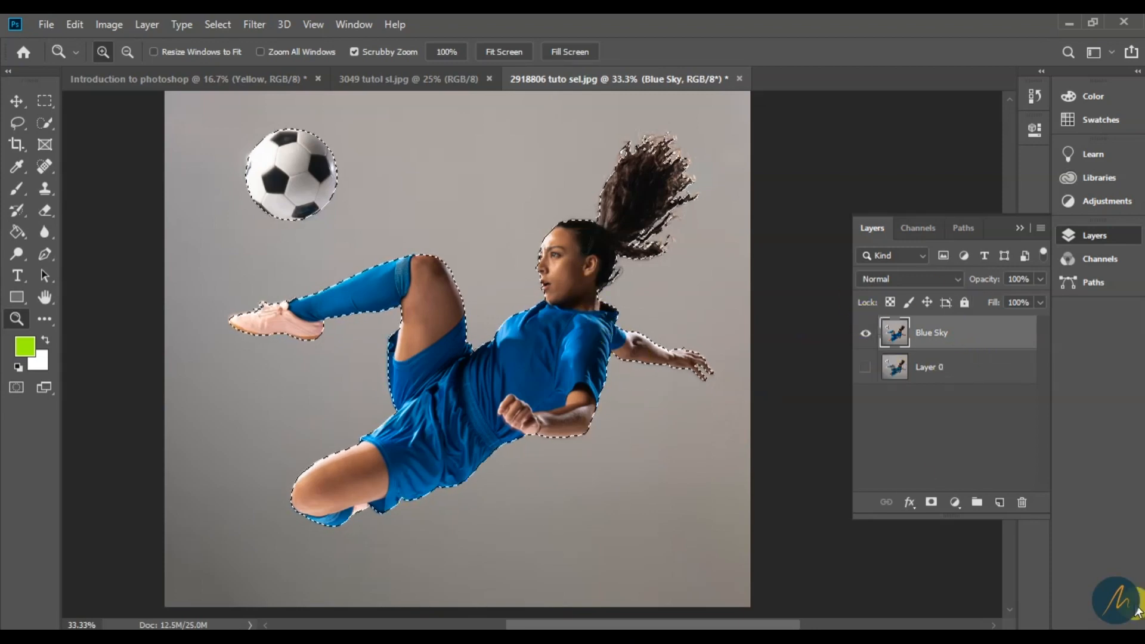
# Step: Add a layer mask to the Blue Sky layer from the selection and check the cut-out around the player's hair
pyautogui.scroll(2, 533, 406)
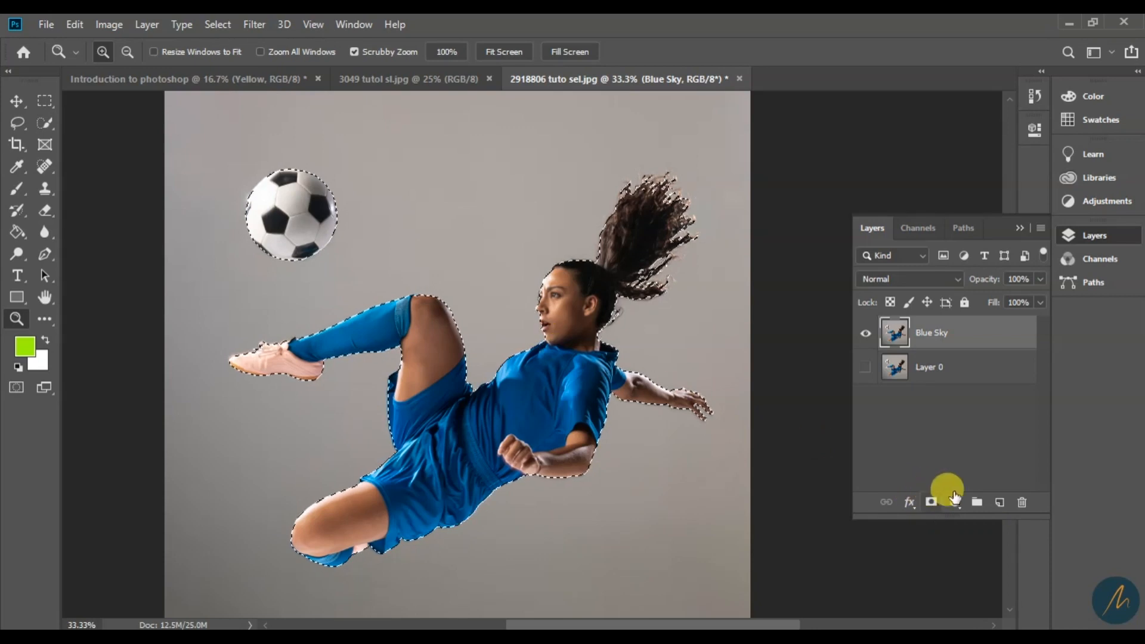
pyautogui.click(930, 502)
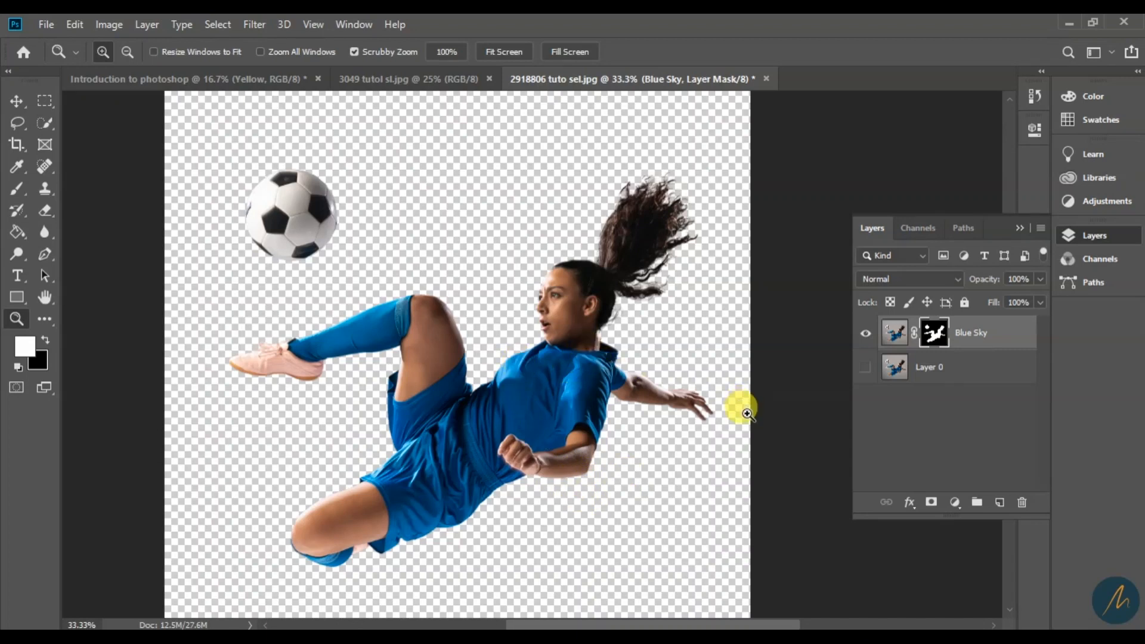
pyautogui.click(592, 322)
pyautogui.click(702, 213)
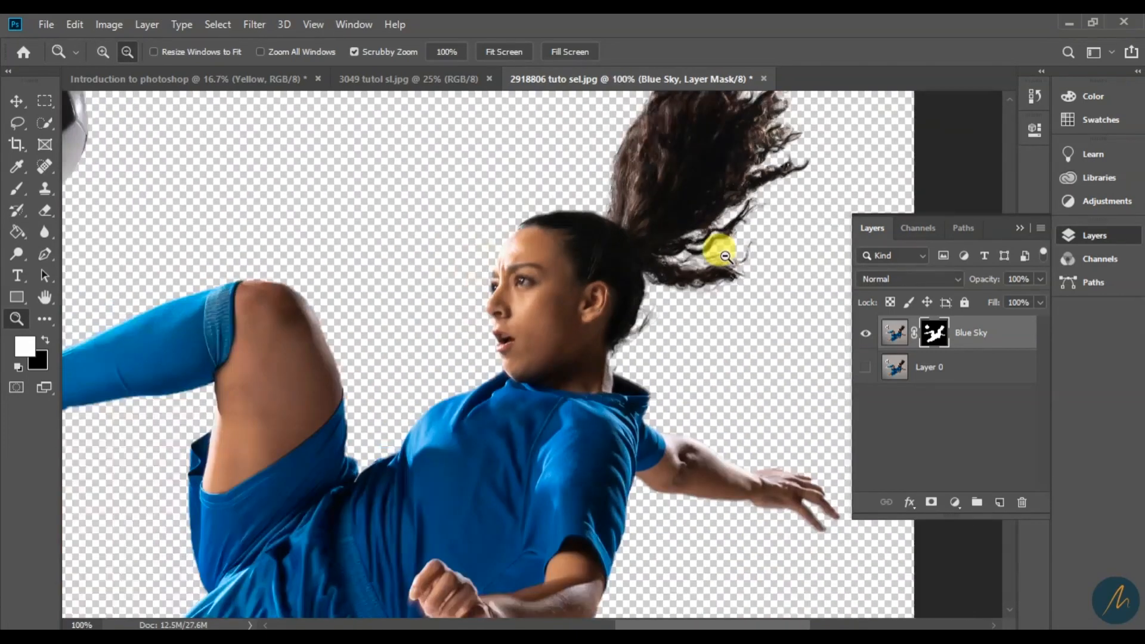
pyautogui.keyDown('alt'); pyautogui.click(722, 253); pyautogui.keyUp('alt')
pyautogui.keyDown('alt'); pyautogui.click(717, 248); pyautogui.keyUp('alt')
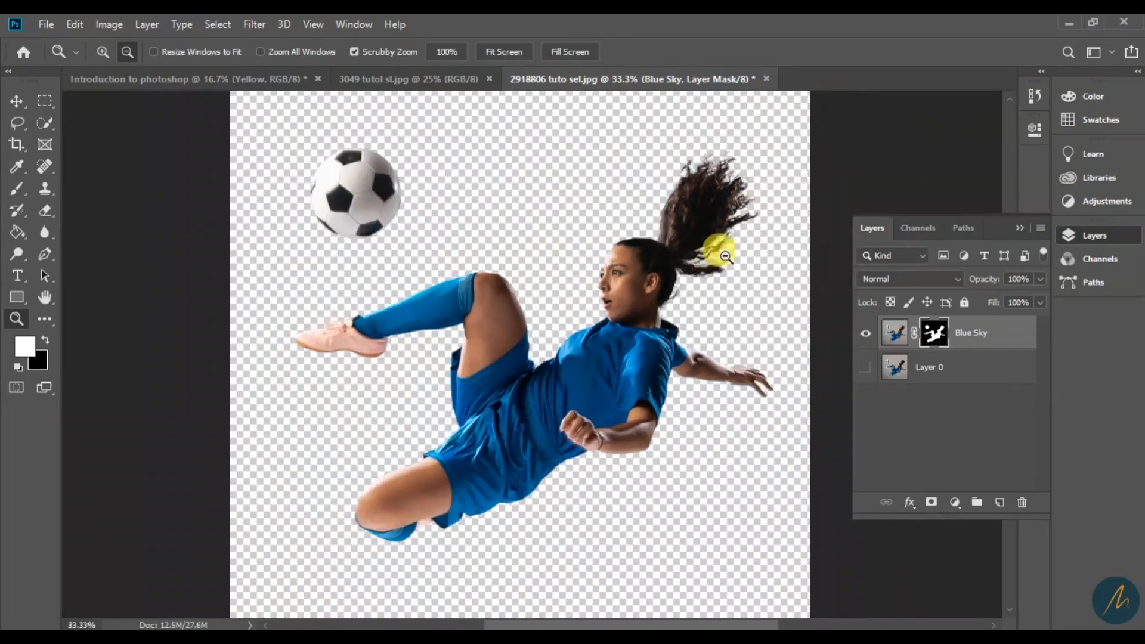
pyautogui.keyDown('alt'); pyautogui.click(718, 248); pyautogui.keyUp('alt')
pyautogui.moveTo(607, 409); pyautogui.dragTo(600, 447)
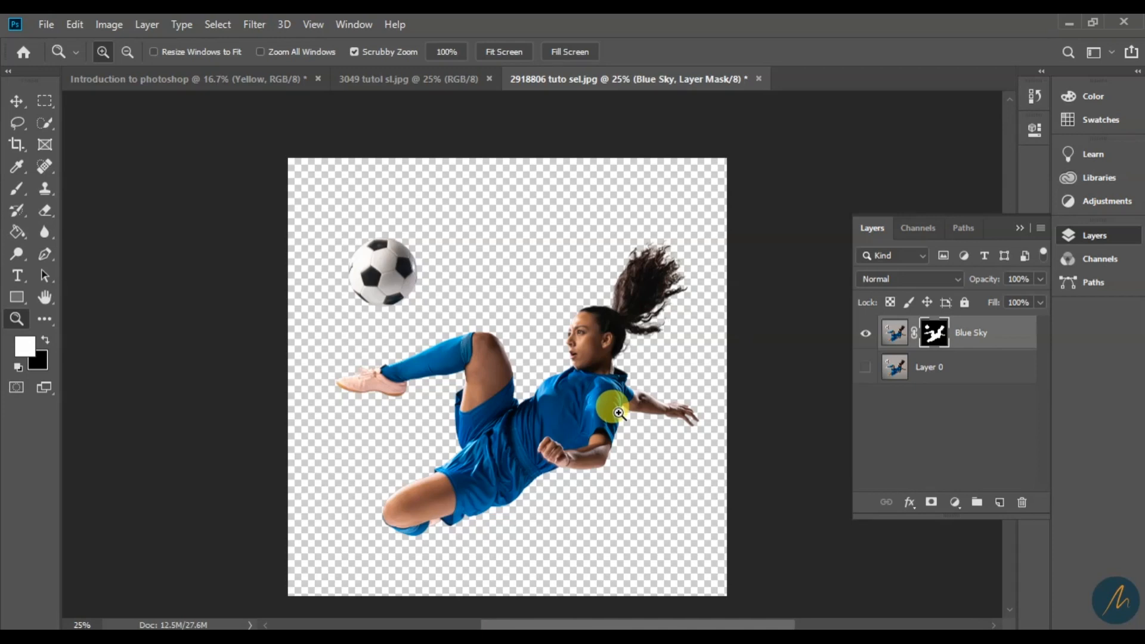
# Step: Arrange the open documents 2-up Vertical so the footballer cut-out and the 3049 tutol sl road picture are side by side
pyautogui.click(450, 81)
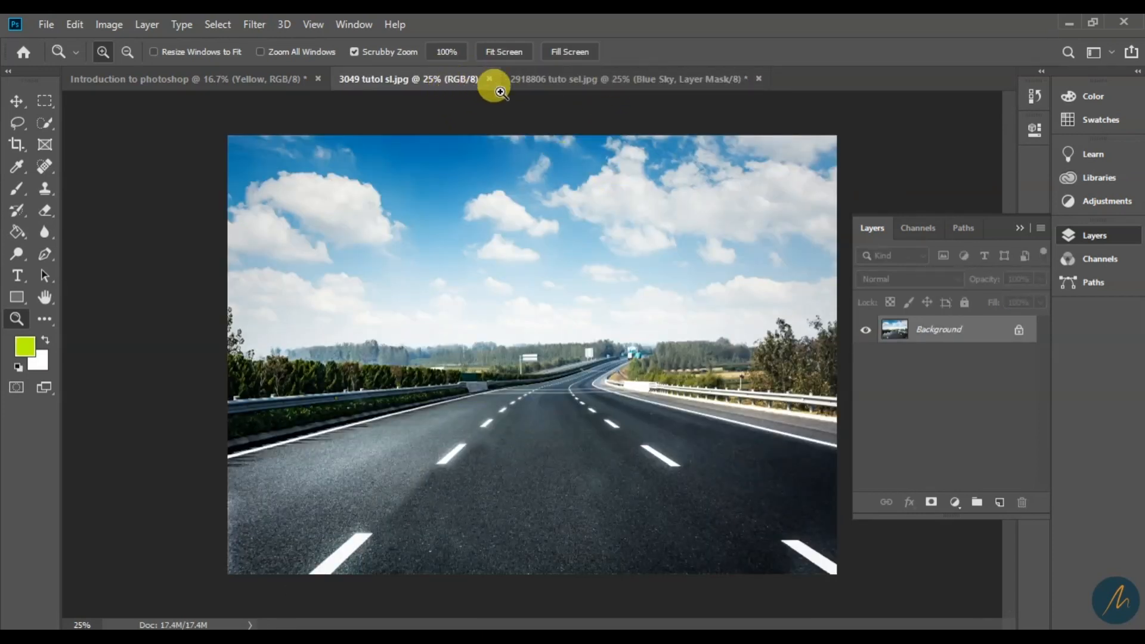
pyautogui.click(566, 83)
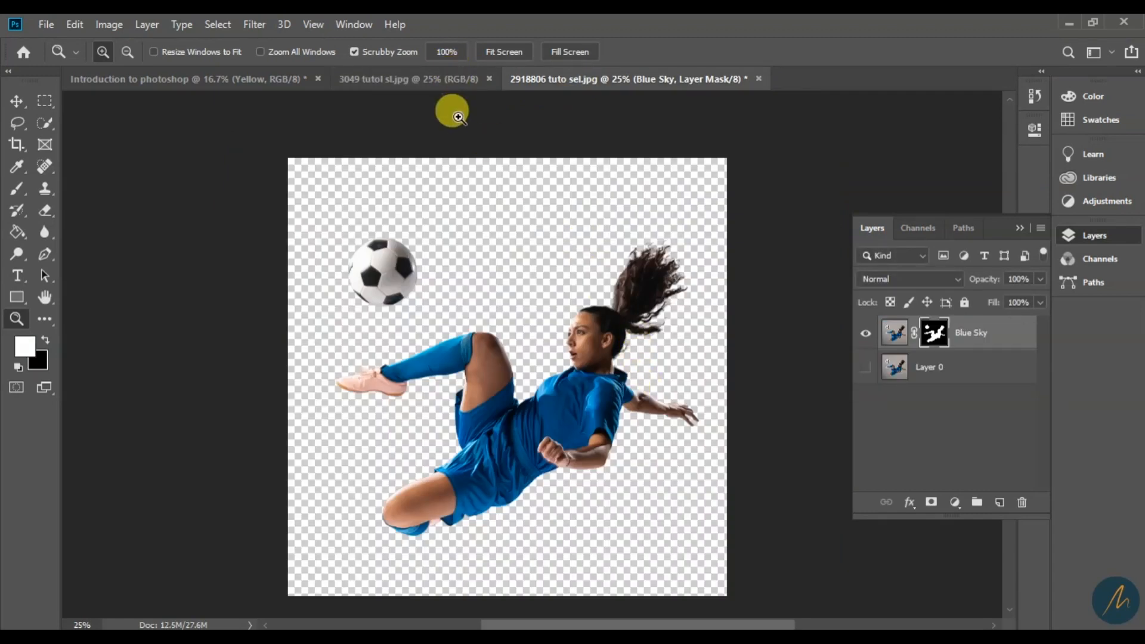
pyautogui.click(434, 80)
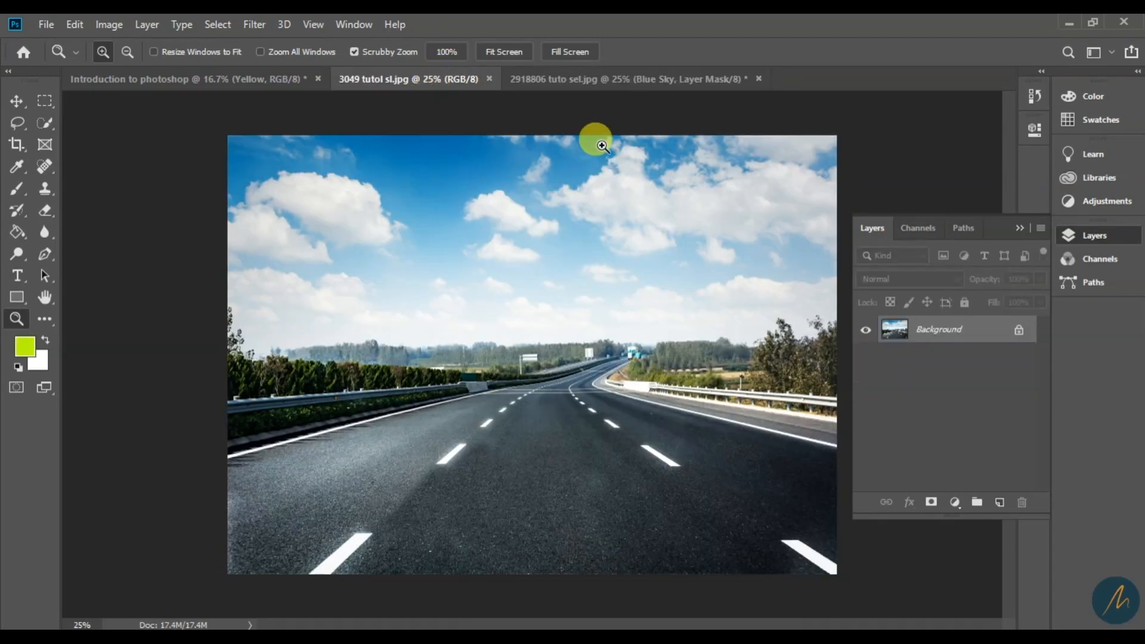
pyautogui.click(629, 80)
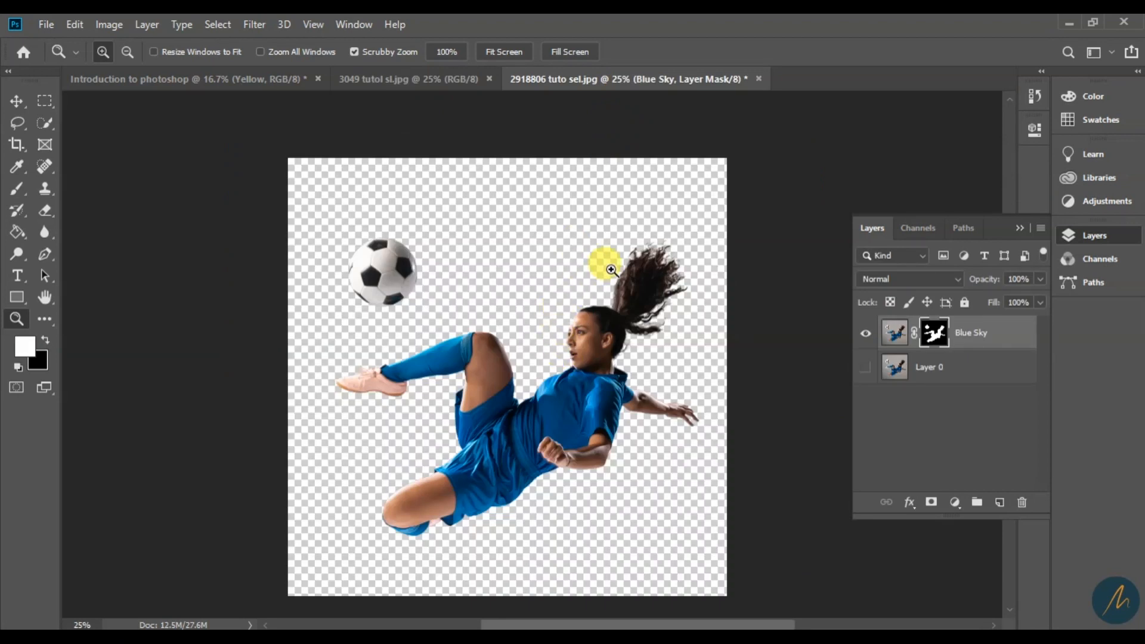
pyautogui.click(355, 26)
pyautogui.moveTo(483, 54)
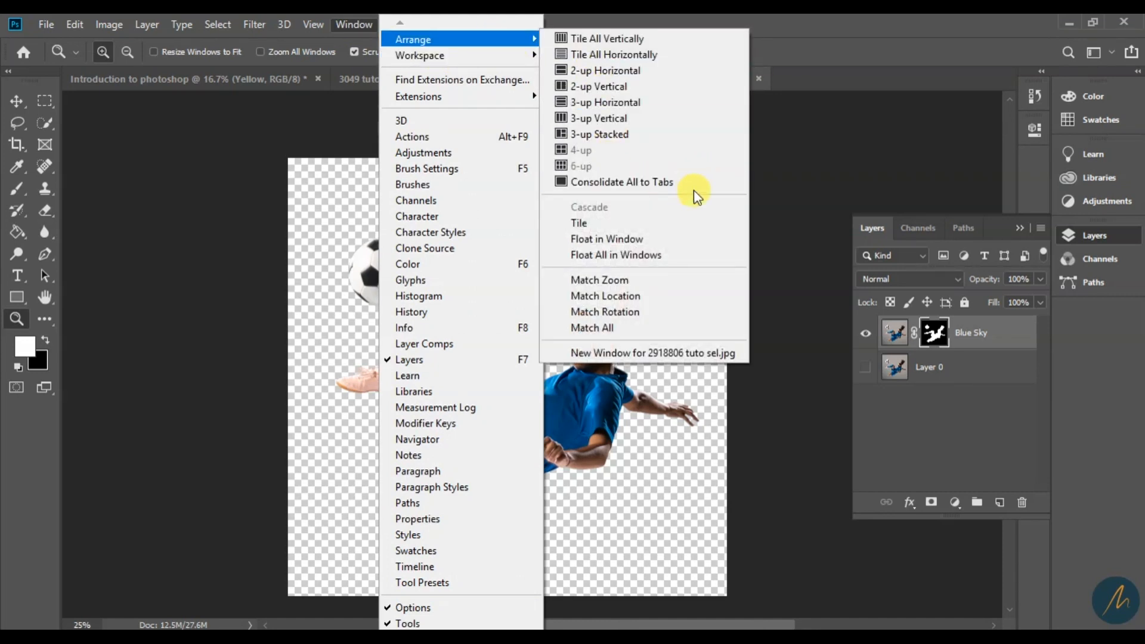
pyautogui.click(679, 184)
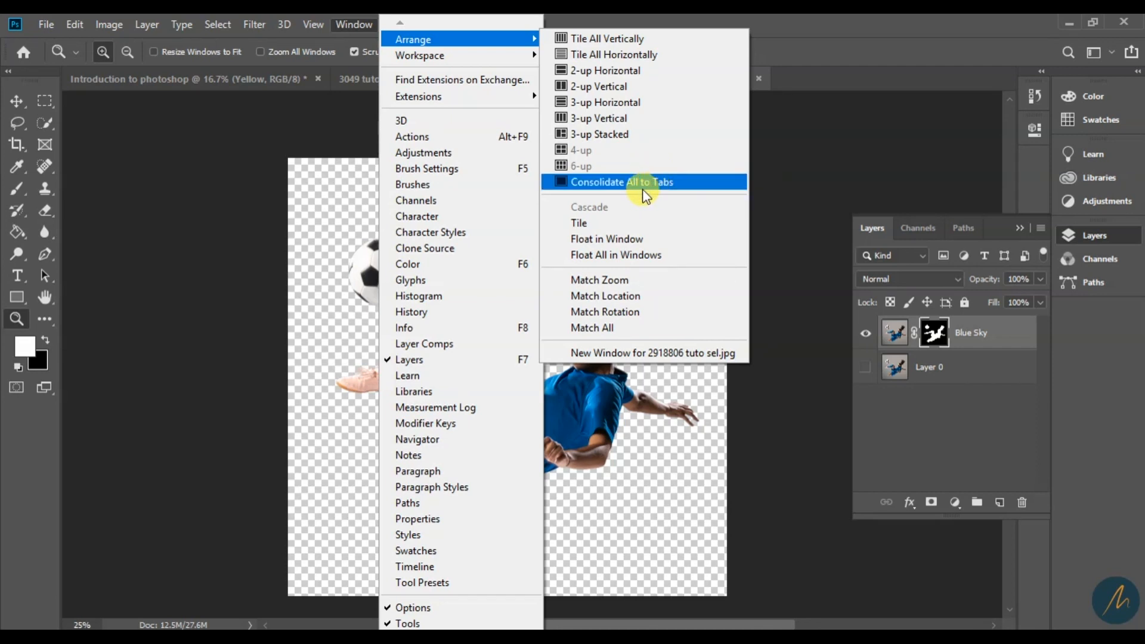
pyautogui.click(643, 188)
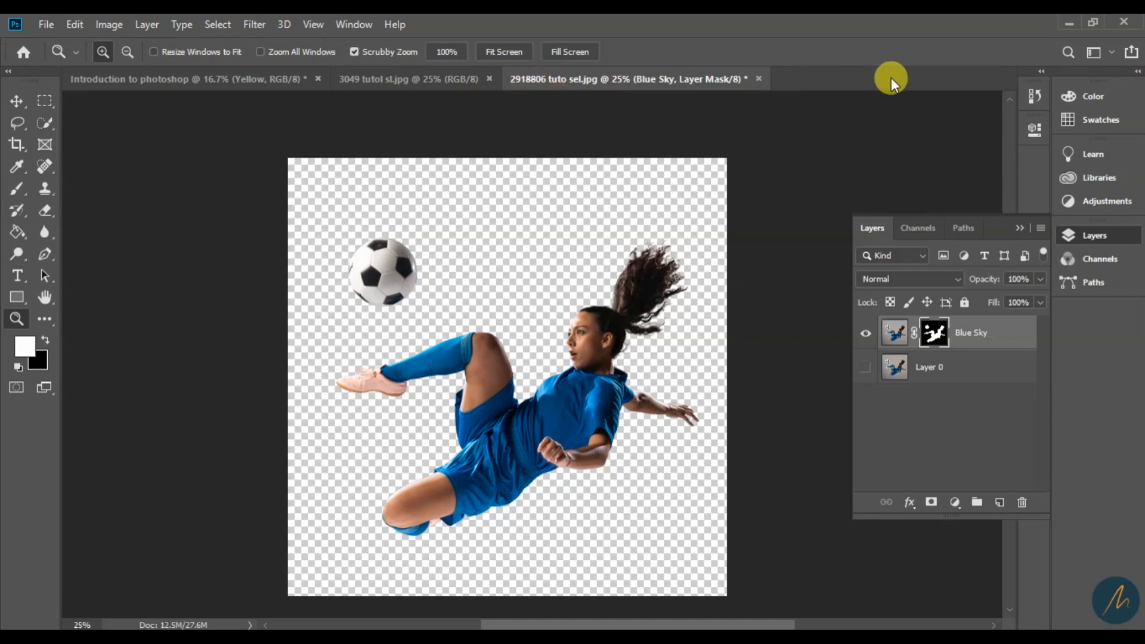
pyautogui.click(345, 23)
pyautogui.moveTo(502, 56)
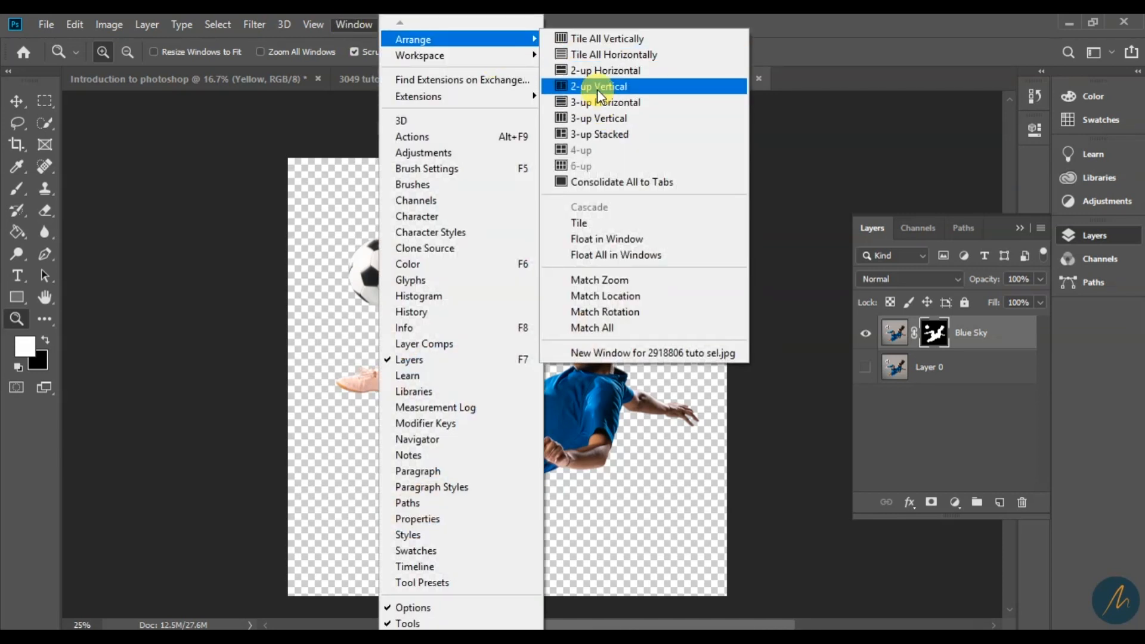
pyautogui.click(597, 88)
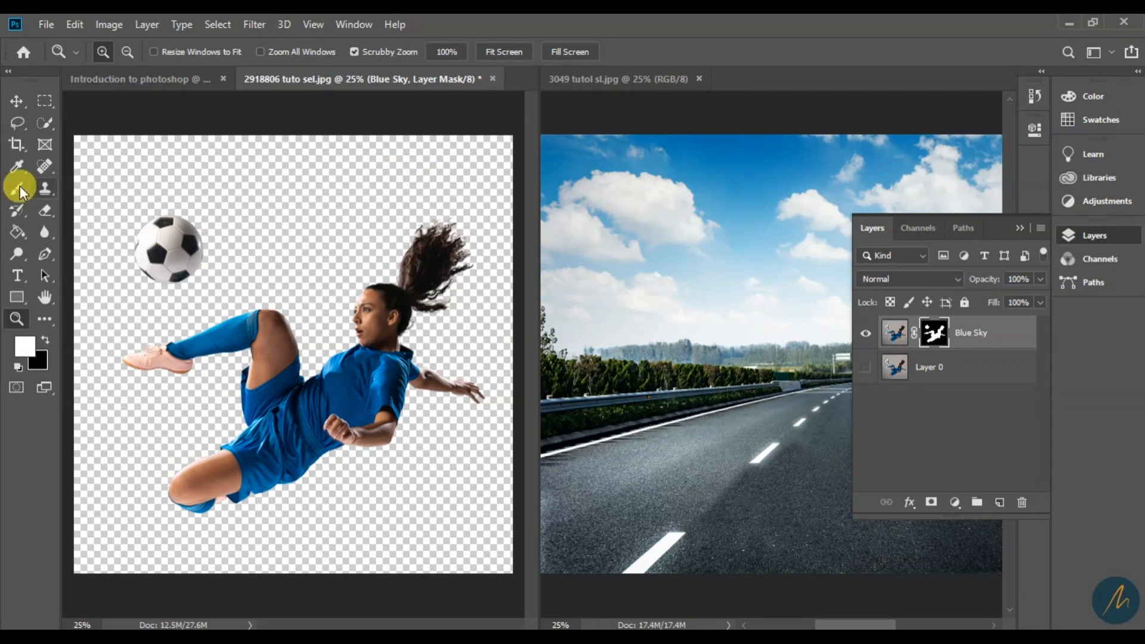
# Step: Copy the masked Blue Sky layer into the 3049 tutol sl road picture with the Move tool
pyautogui.click(17, 101)
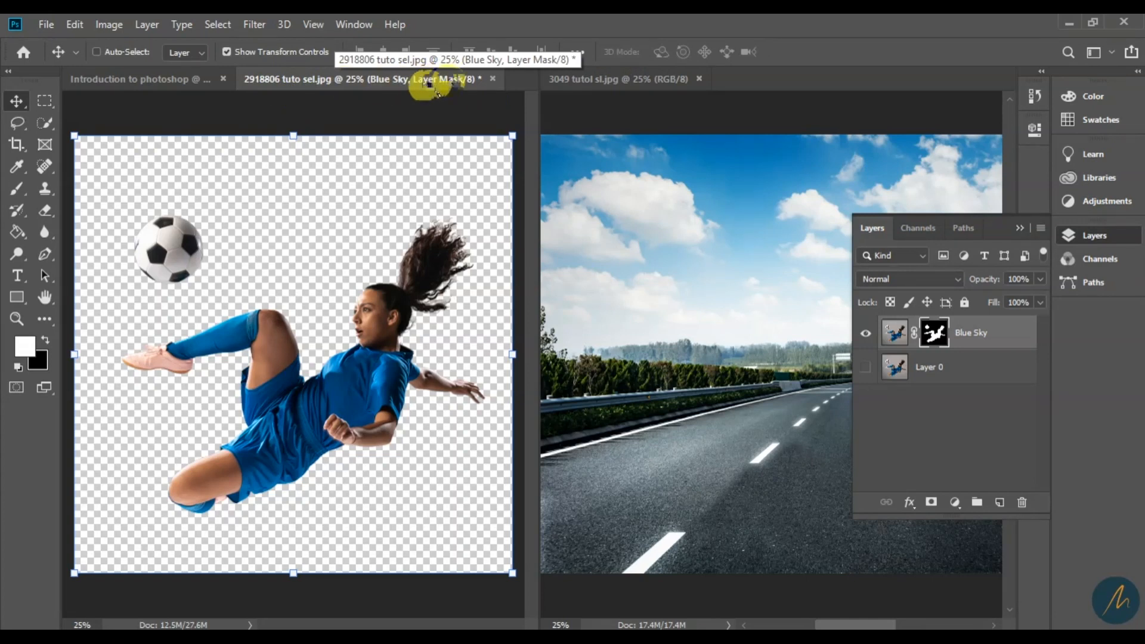
pyautogui.click(178, 81)
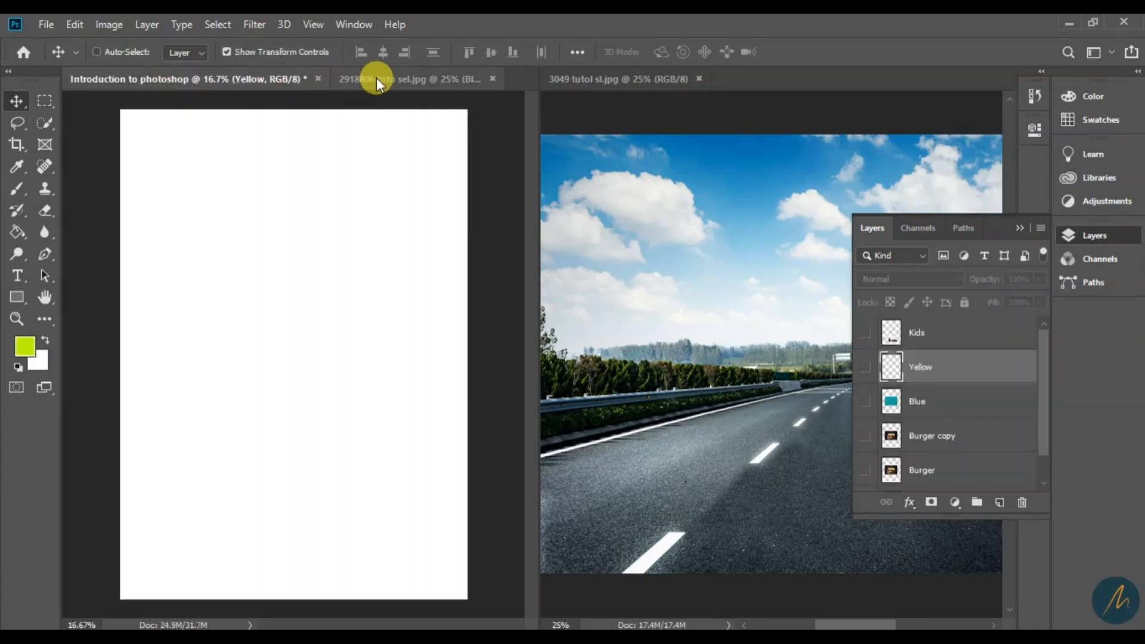
pyautogui.click(389, 79)
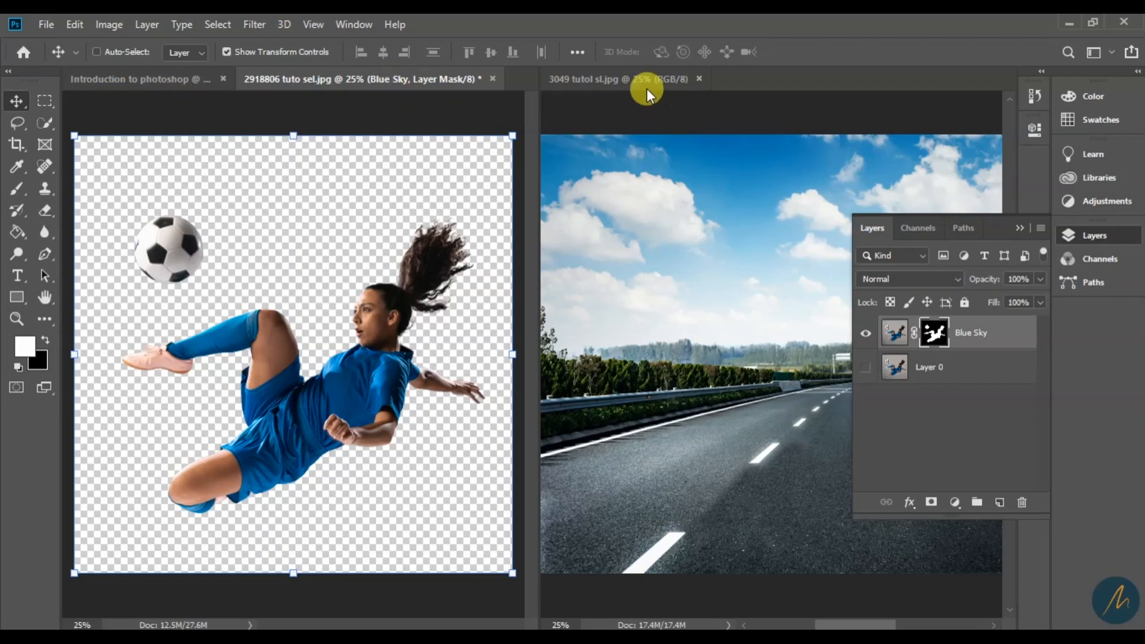
pyautogui.click(142, 81)
pyautogui.click(621, 80)
pyautogui.click(460, 83)
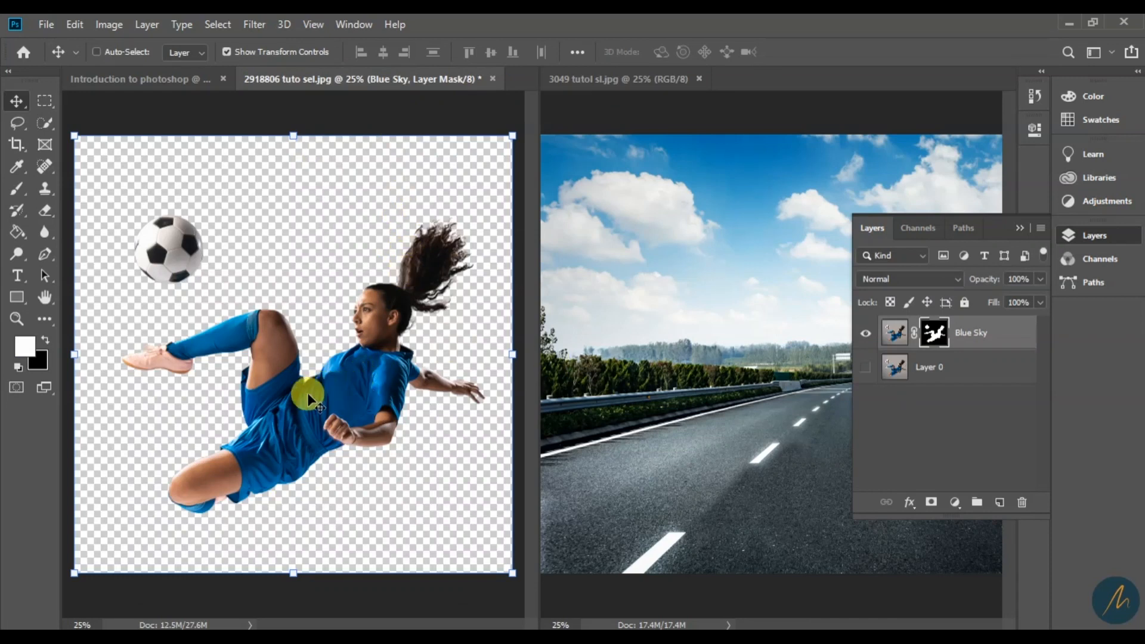
pyautogui.moveTo(309, 398); pyautogui.dragTo(736, 391)
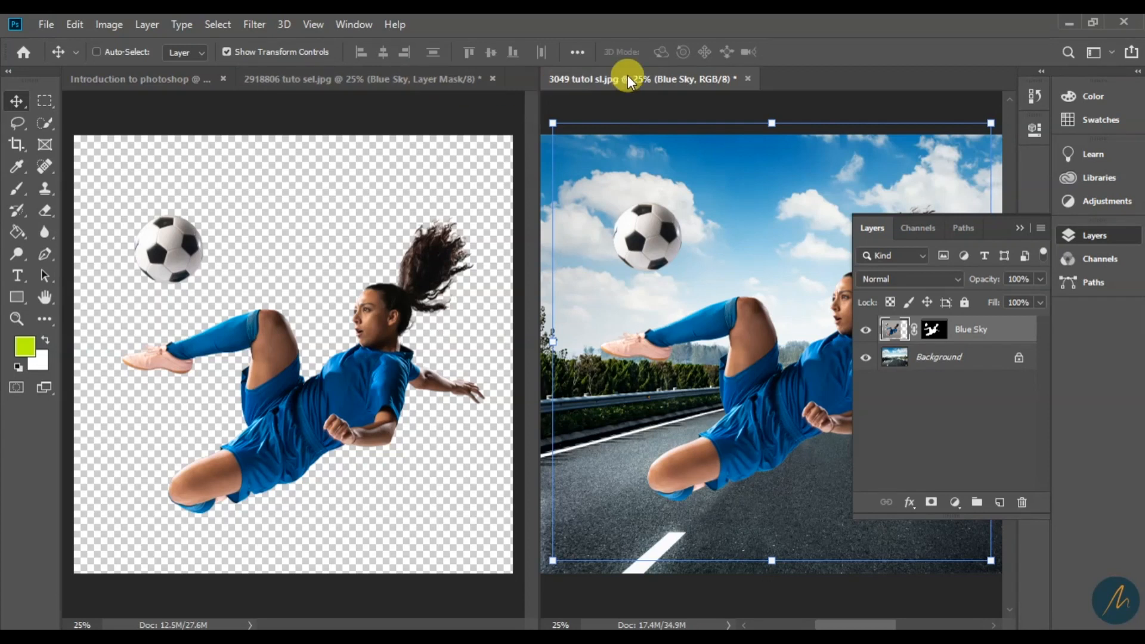
# Step: Consolidate all open documents back into tabs
pyautogui.click(355, 25)
pyautogui.moveTo(480, 40)
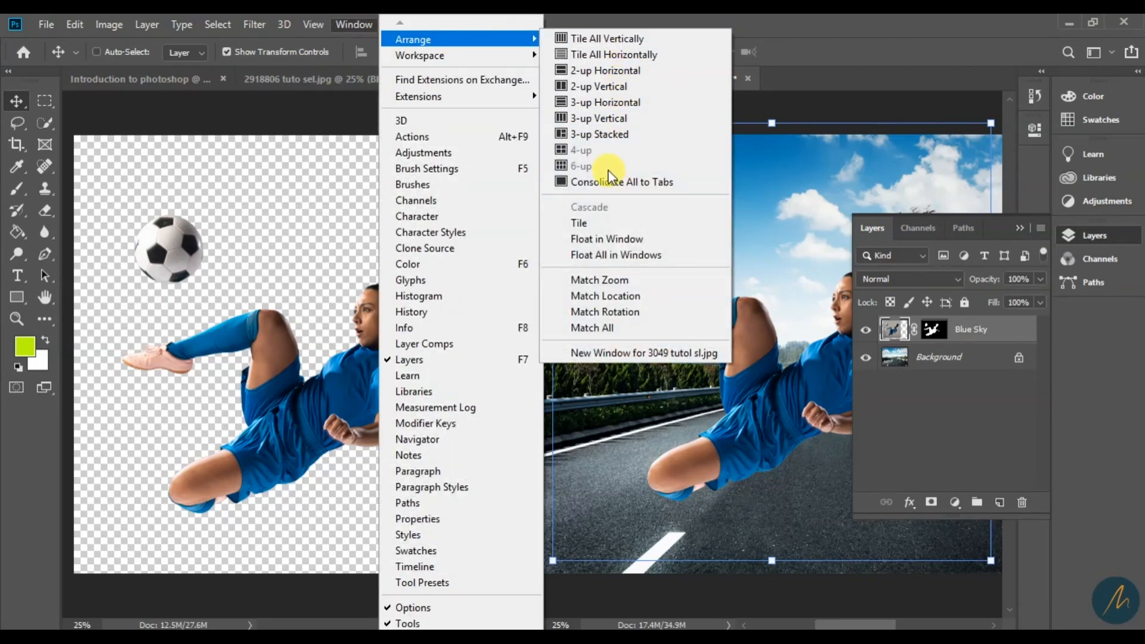
pyautogui.click(596, 181)
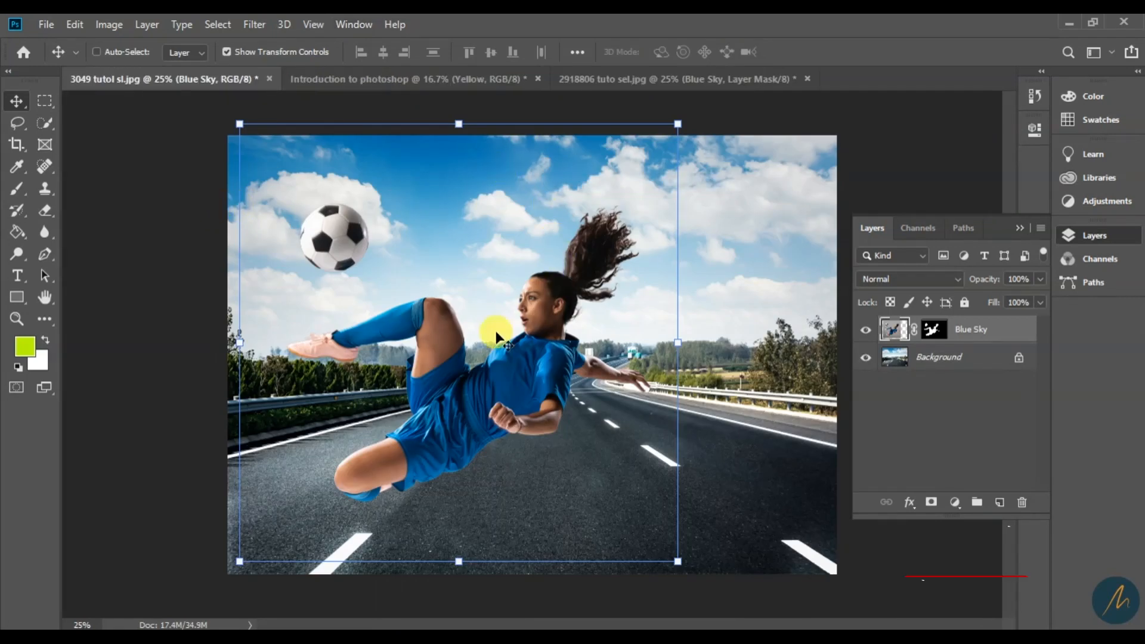
# Step: Reposition the footballer and ball right of centre over the road, and hide the transform controls
pyautogui.moveTo(496, 338); pyautogui.dragTo(645, 399)
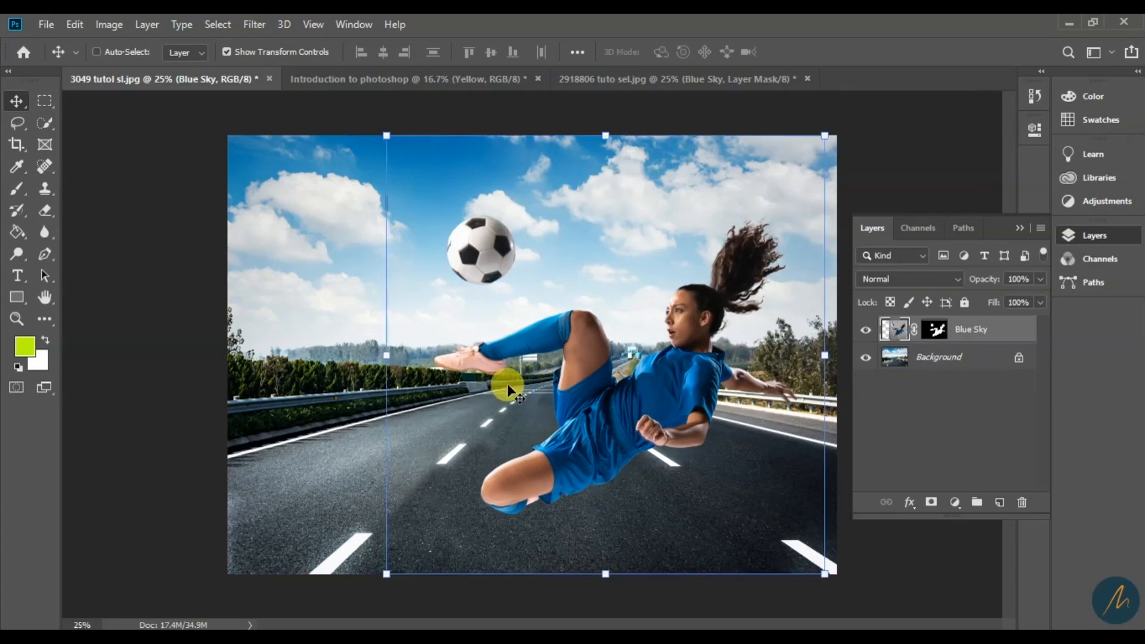
pyautogui.moveTo(693, 349); pyautogui.dragTo(675, 359)
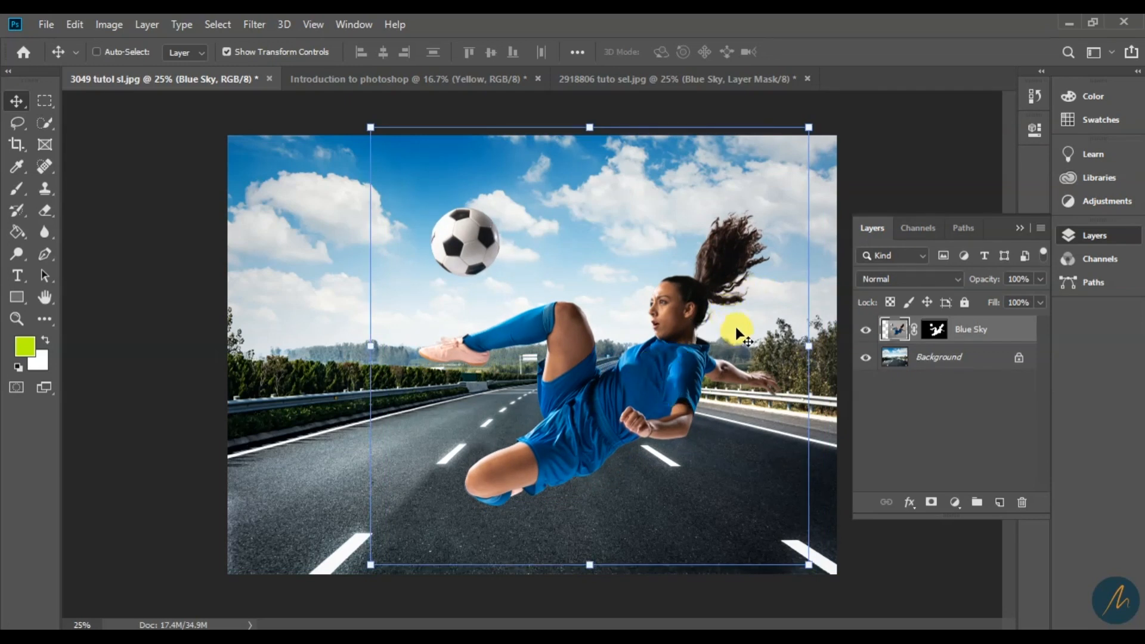
pyautogui.click(276, 53)
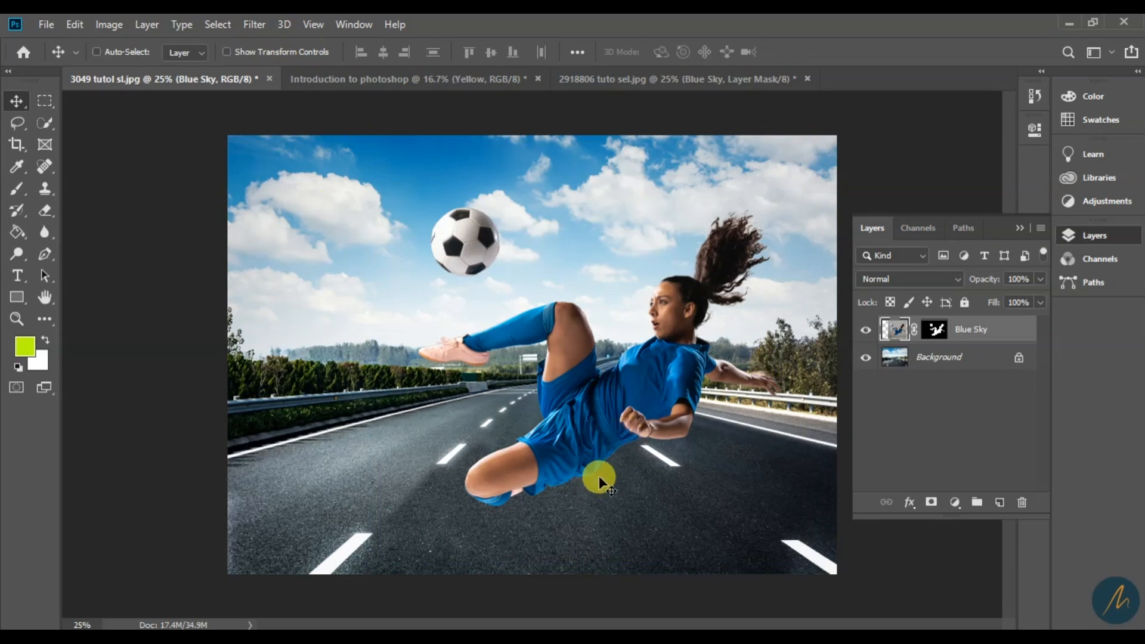
pyautogui.press('z')
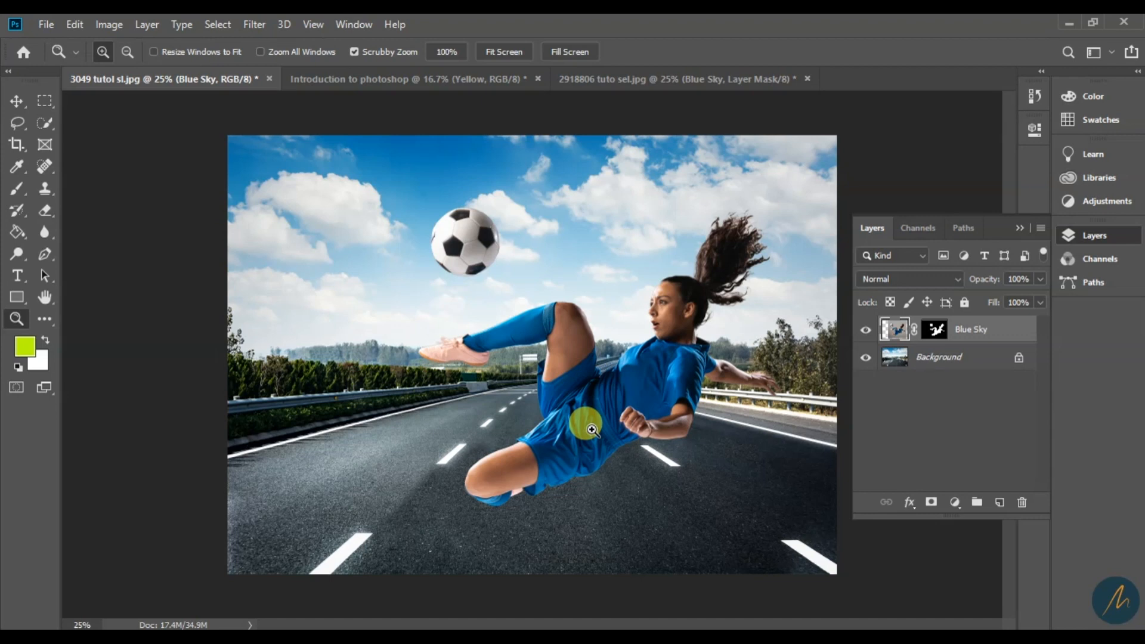
pyautogui.keyDown('alt'); pyautogui.click(622, 378); pyautogui.keyUp('alt')
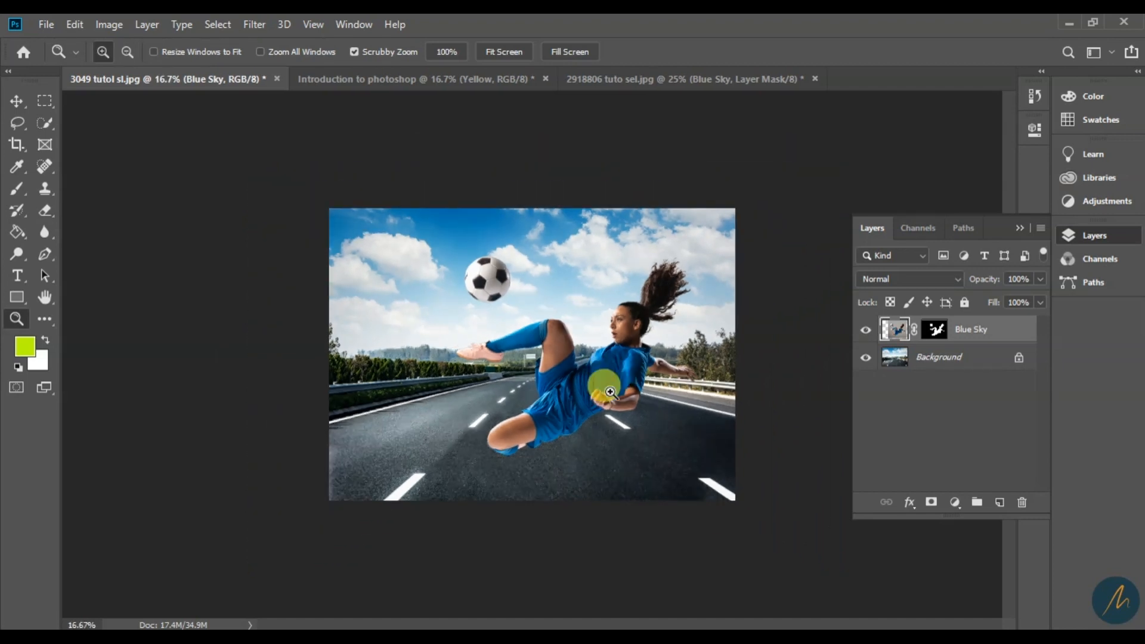
pyautogui.moveTo(592, 582)
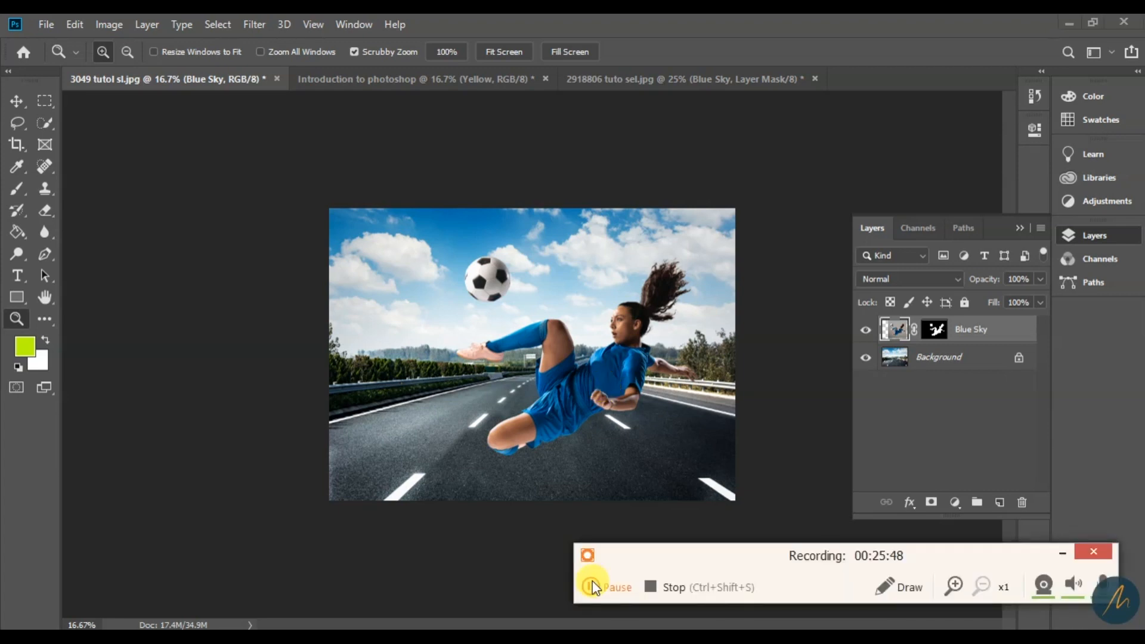
pyautogui.click(1062, 557)
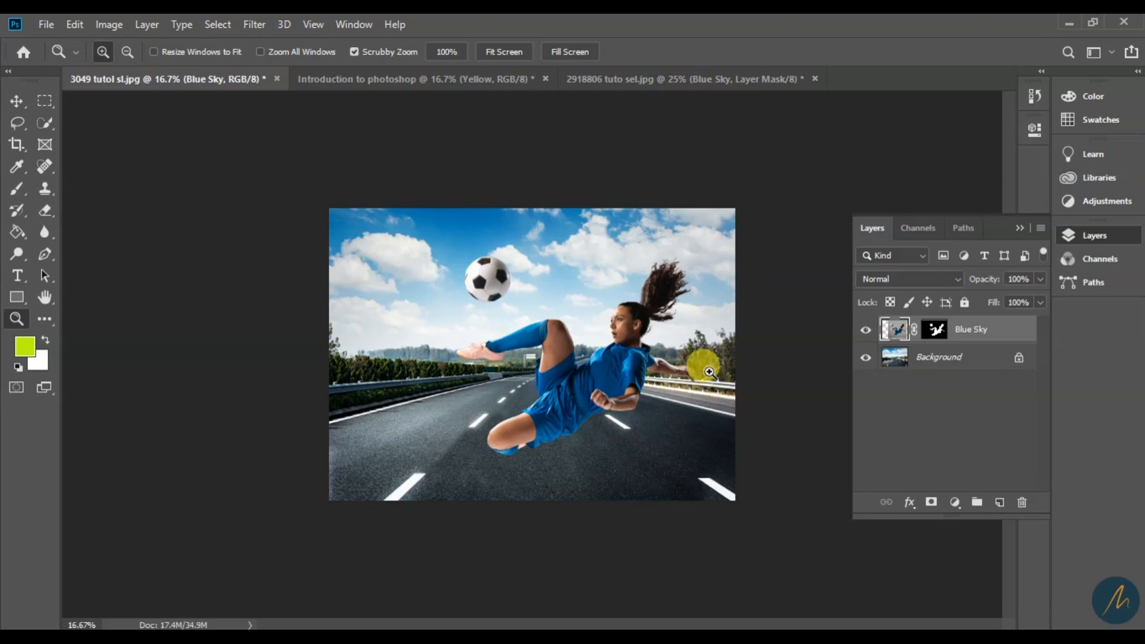
# Step: Nudge the footballer layer slightly right and down over the road, and check the composite up close
pyautogui.press('v')
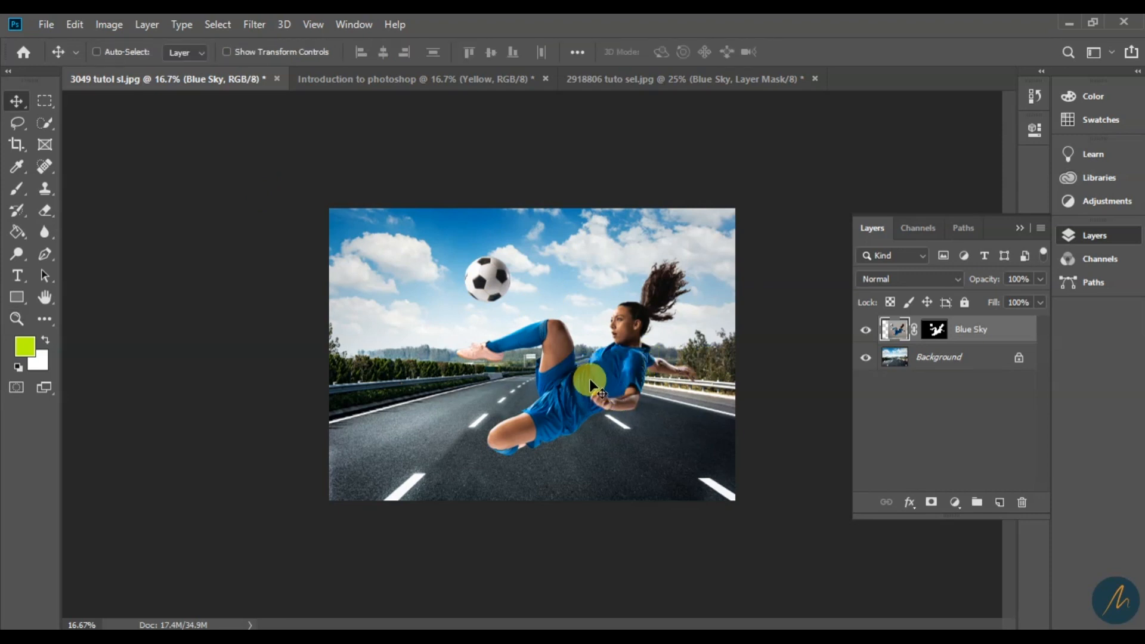
pyautogui.moveTo(591, 384)
pyautogui.mouseDown()
pyautogui.moveTo(570, 375)
pyautogui.moveTo(606, 395)
pyautogui.mouseUp()
pyautogui.press('z')
pyautogui.click(622, 412)
pyautogui.click(623, 415)
pyautogui.moveTo(638, 457); pyautogui.dragTo(560, 401)
pyautogui.press('v')
pyautogui.press('z')
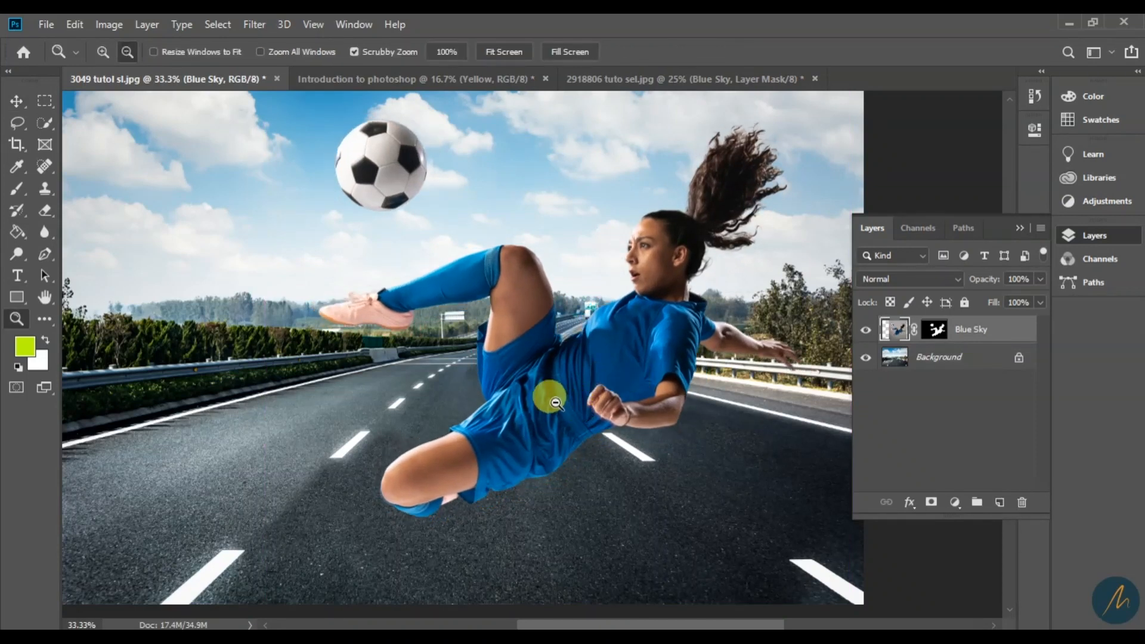
# Step: Scale the footballer and ball layer to about 102% with Free Transform and shift it slightly left over the road
pyautogui.keyDown('alt'); pyautogui.click(554, 403); pyautogui.keyUp('alt')
pyautogui.press('v')
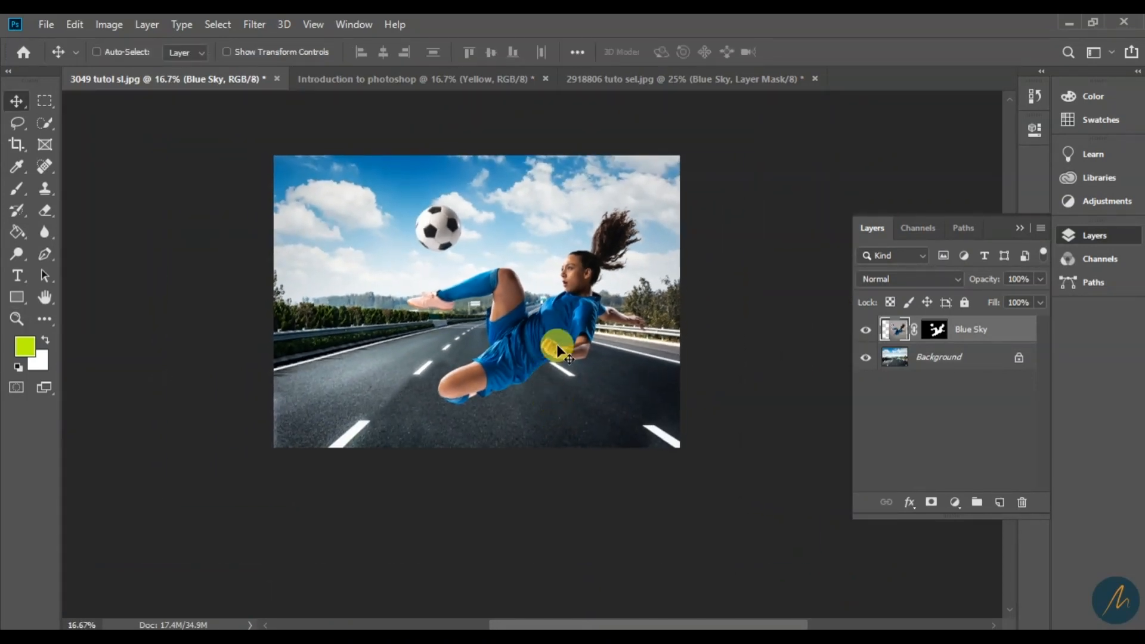
pyautogui.hotkey('ctrl', 't')
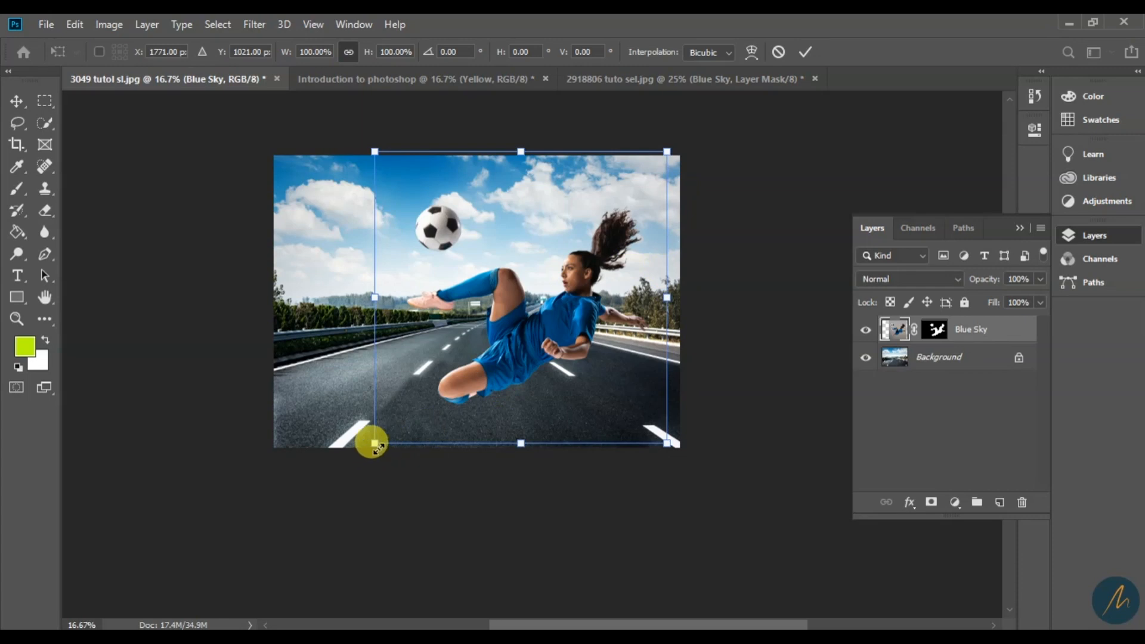
pyautogui.moveTo(374, 443); pyautogui.dragTo(352, 463)
pyautogui.moveTo(511, 388); pyautogui.dragTo(528, 376)
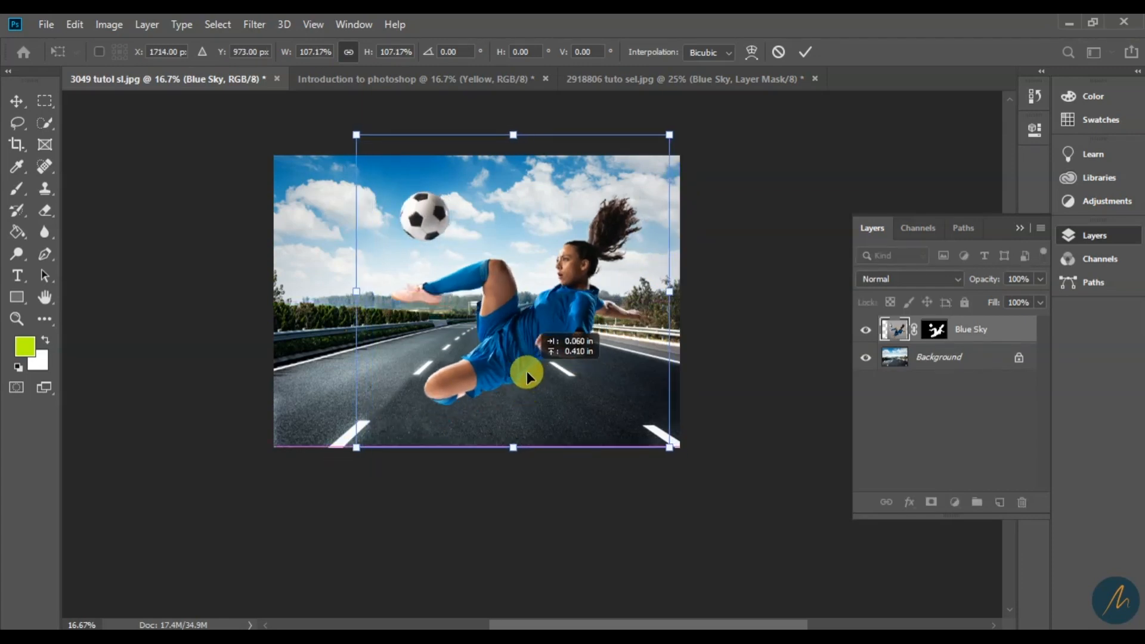
pyautogui.moveTo(667, 445); pyautogui.dragTo(641, 435)
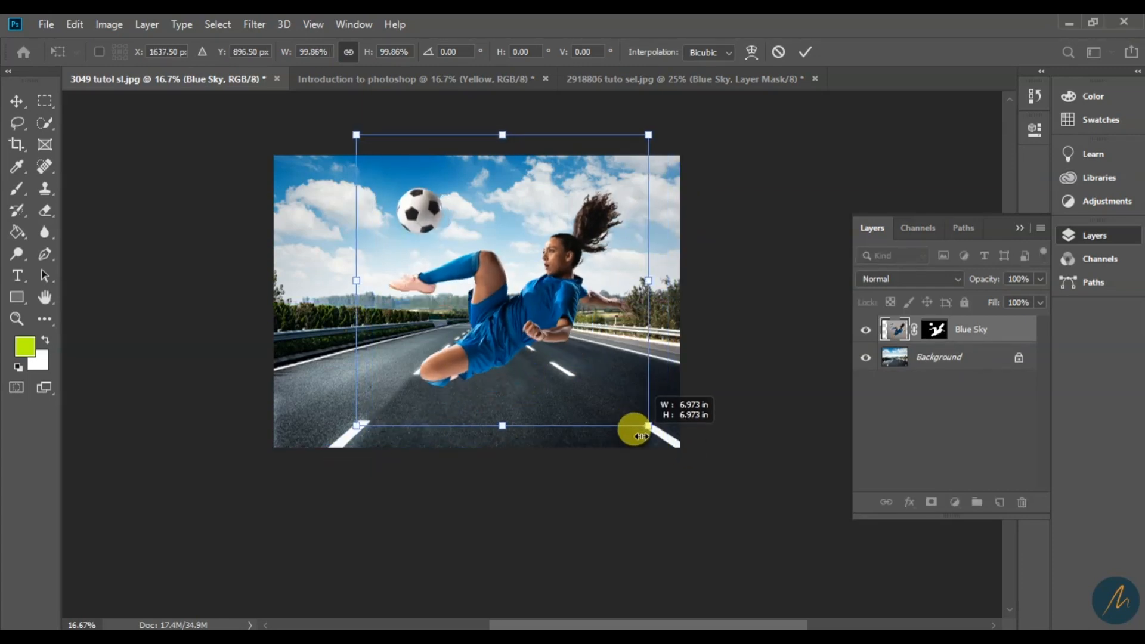
pyautogui.moveTo(496, 317); pyautogui.dragTo(489, 344)
pyautogui.moveTo(651, 289); pyautogui.dragTo(659, 293)
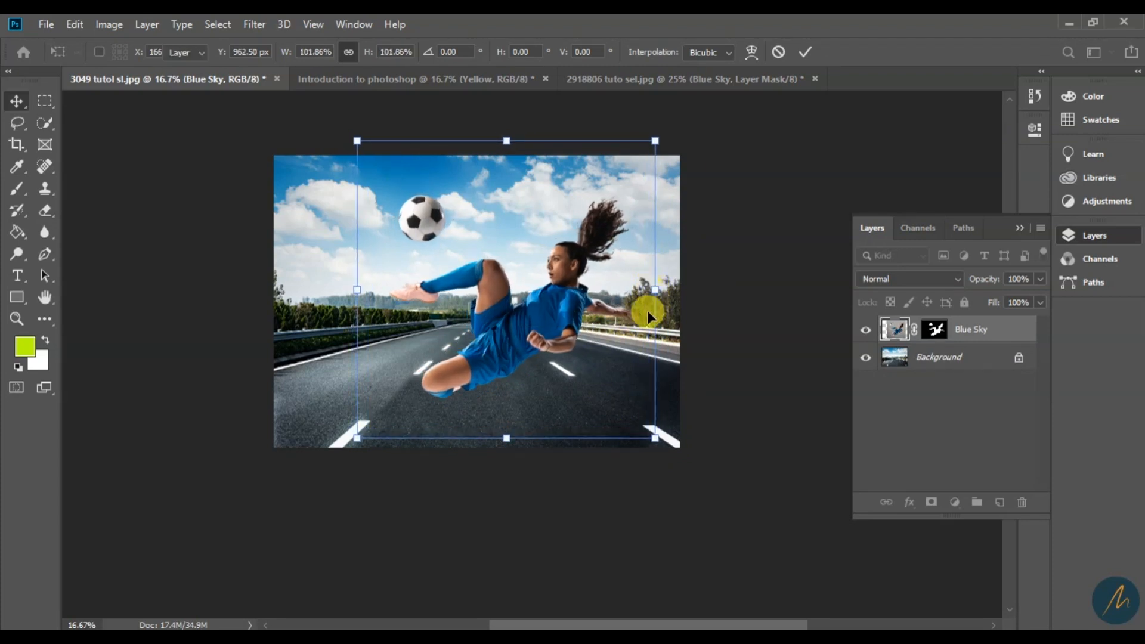
pyautogui.press('Return')
# Step: Examine the cut-out edges around the body, face, hair and ball up close, and view the whole road composite
pyautogui.press('z')
pyautogui.click(544, 342)
pyautogui.click(566, 346)
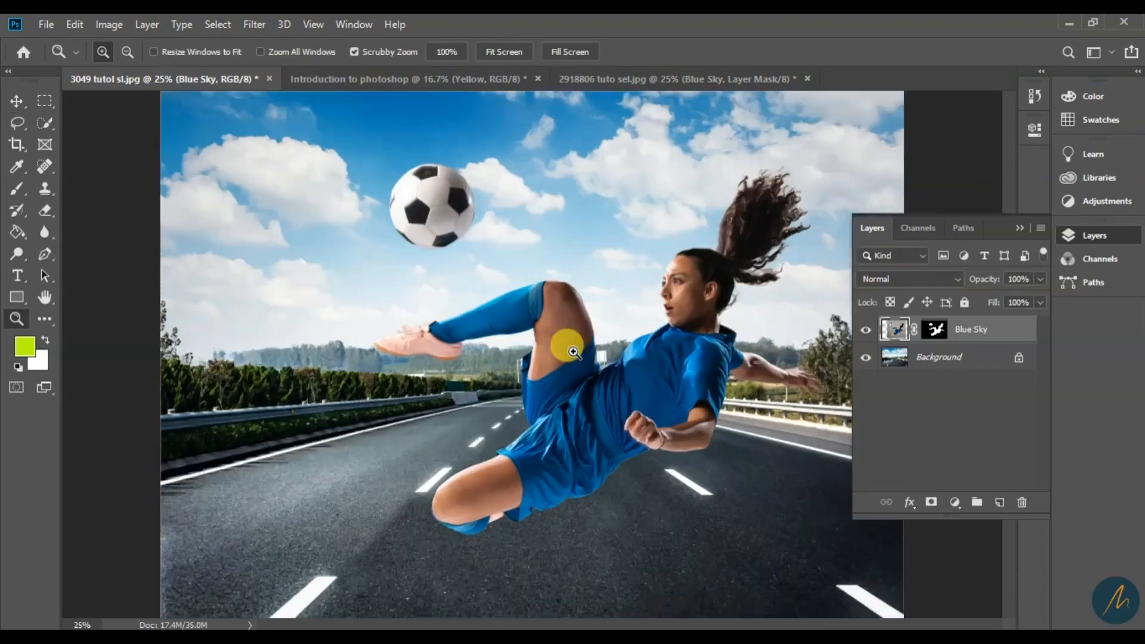
pyautogui.moveTo(650, 434); pyautogui.dragTo(587, 387)
pyautogui.click(543, 353)
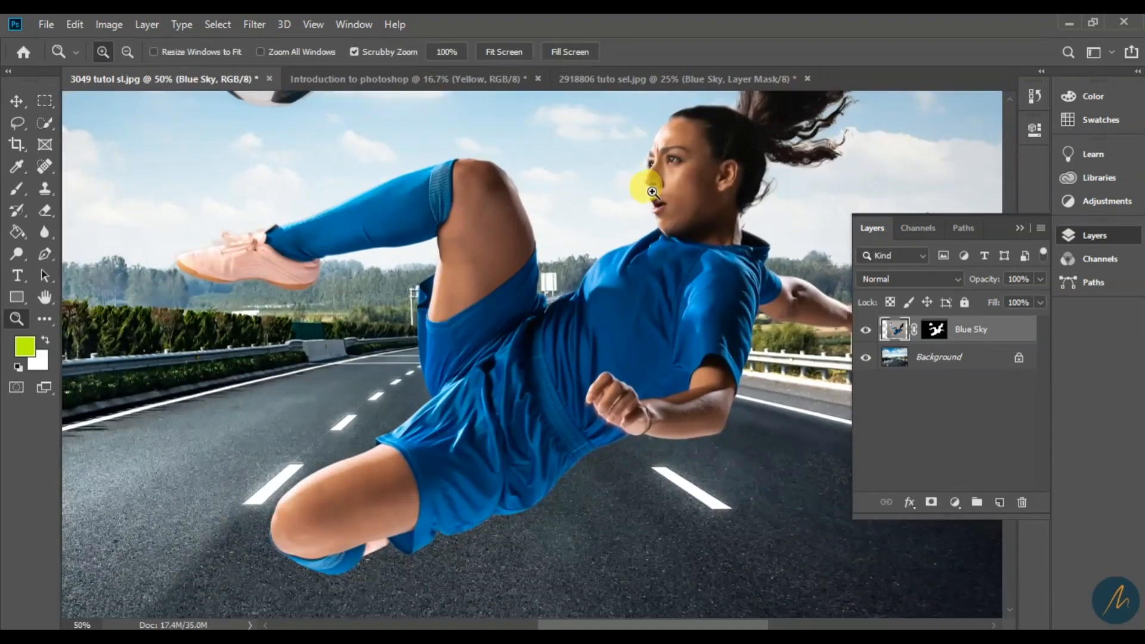
pyautogui.click(654, 190)
pyautogui.click(668, 149)
pyautogui.click(716, 185)
pyautogui.moveTo(724, 217); pyautogui.dragTo(529, 383)
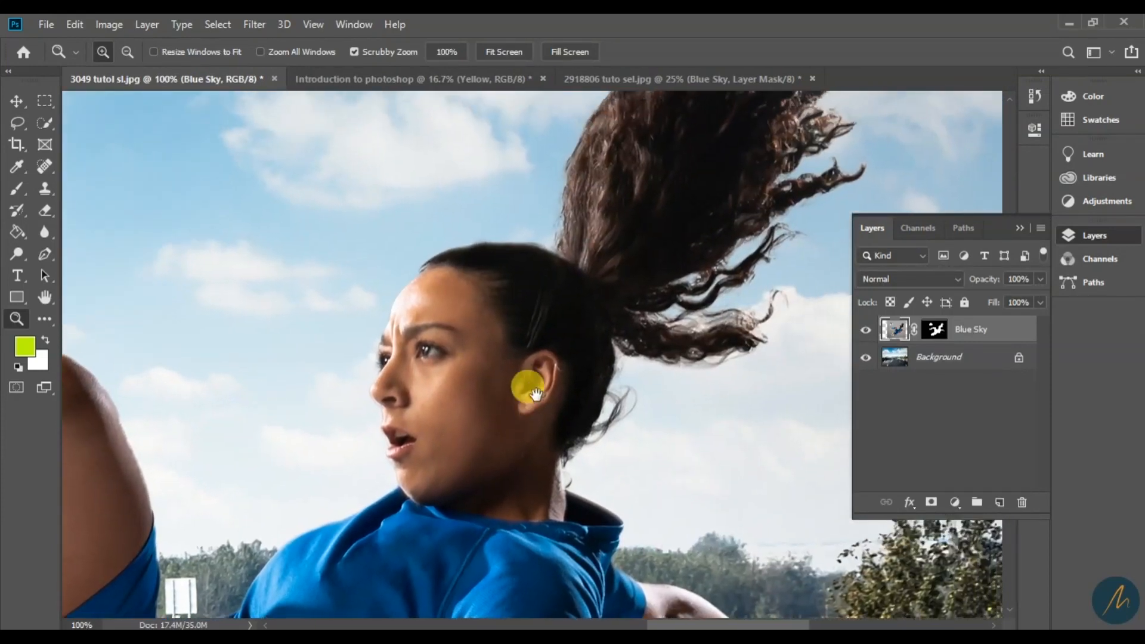
pyautogui.moveTo(629, 192); pyautogui.dragTo(578, 331)
pyautogui.moveTo(317, 427); pyautogui.dragTo(751, 385)
pyautogui.keyDown('alt'); pyautogui.click(548, 385); pyautogui.keyUp('alt')
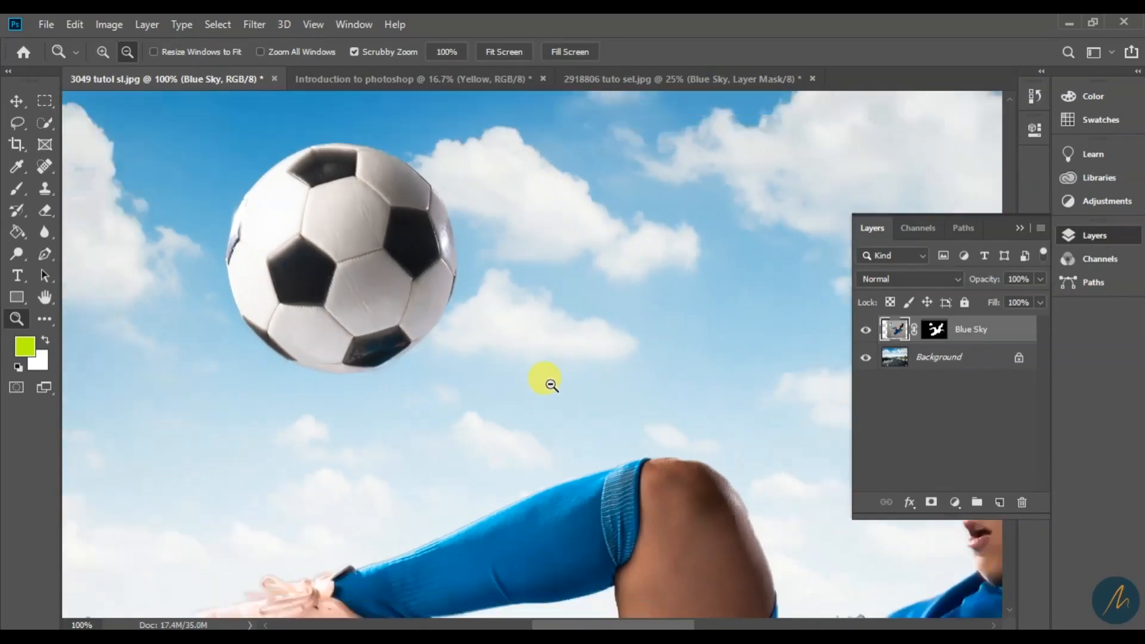
pyautogui.keyDown('alt'); pyautogui.click(549, 385); pyautogui.keyUp('alt')
pyautogui.keyDown('alt'); pyautogui.click(549, 441); pyautogui.keyUp('alt')
pyautogui.keyDown('alt'); pyautogui.click(550, 442); pyautogui.keyUp('alt')
pyautogui.moveTo(665, 503); pyautogui.dragTo(655, 409)
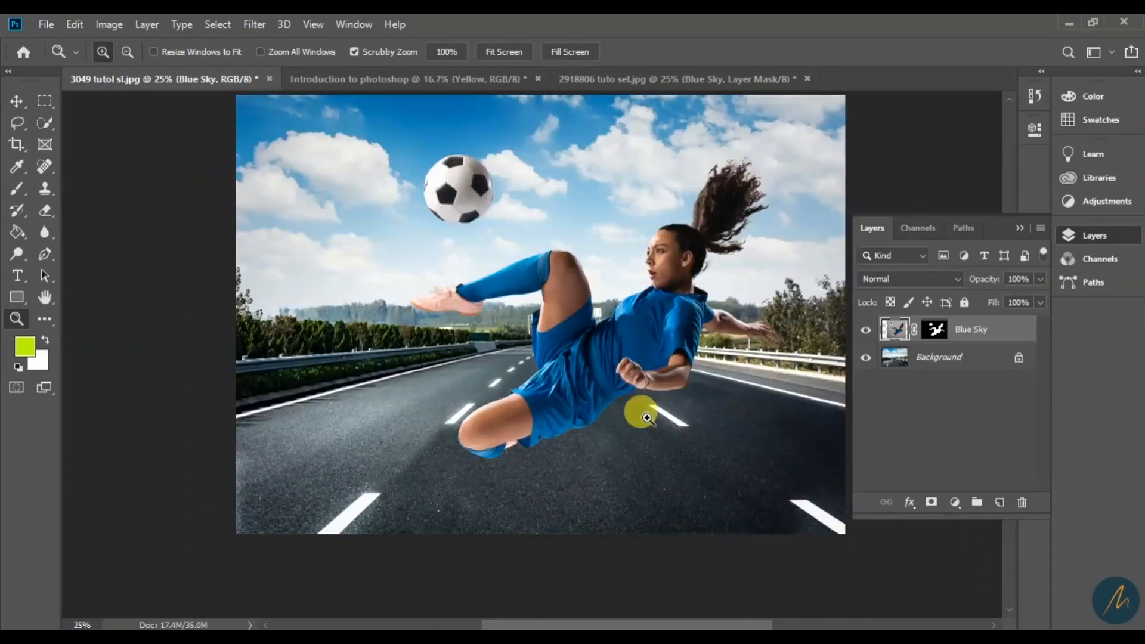
pyautogui.keyDown('alt'); pyautogui.click(633, 370); pyautogui.keyUp('alt')
pyautogui.moveTo(547, 390); pyautogui.dragTo(622, 505)
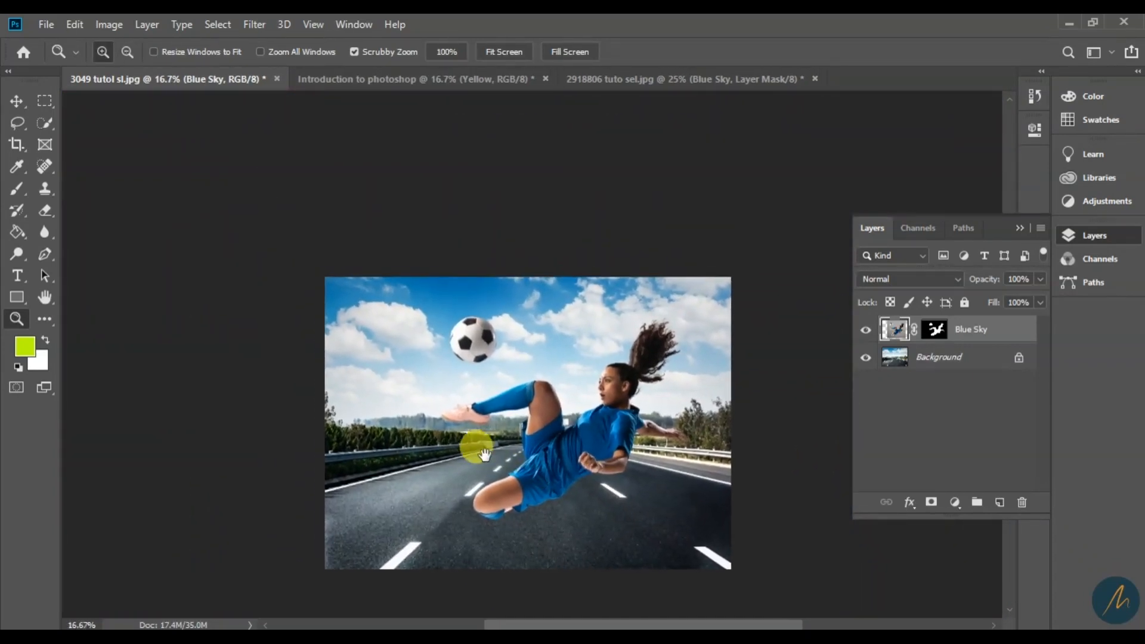
# Step: Open picture 881 from the Pictures Packages folder in File Explorer as a separate Photoshop document
pyautogui.moveTo(187, 622)
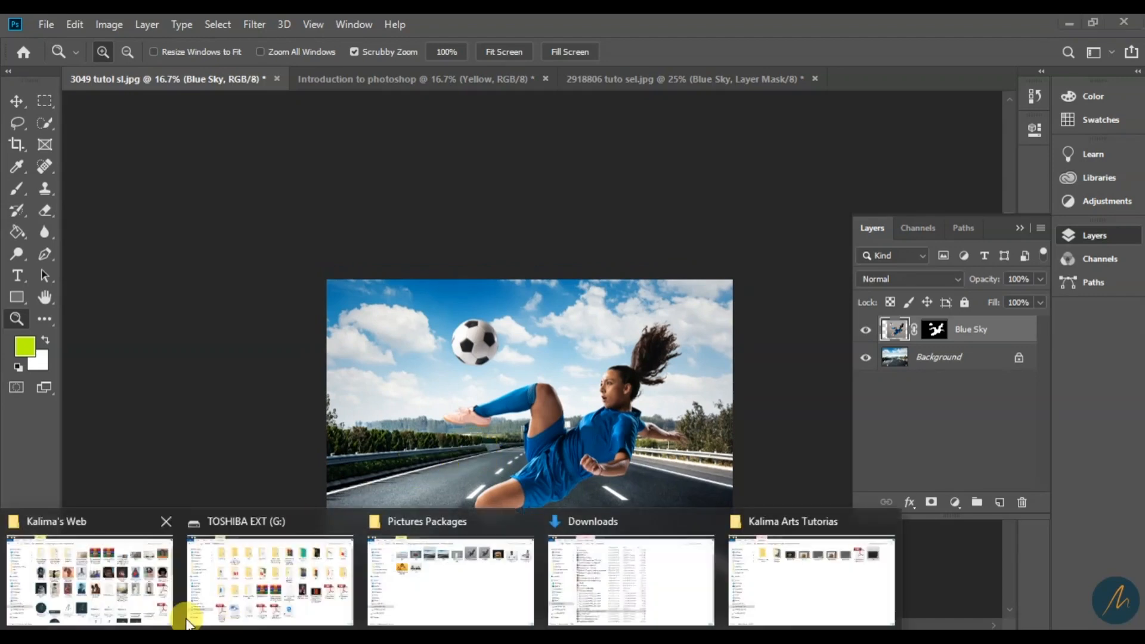
pyautogui.click(485, 551)
pyautogui.click(14, 69)
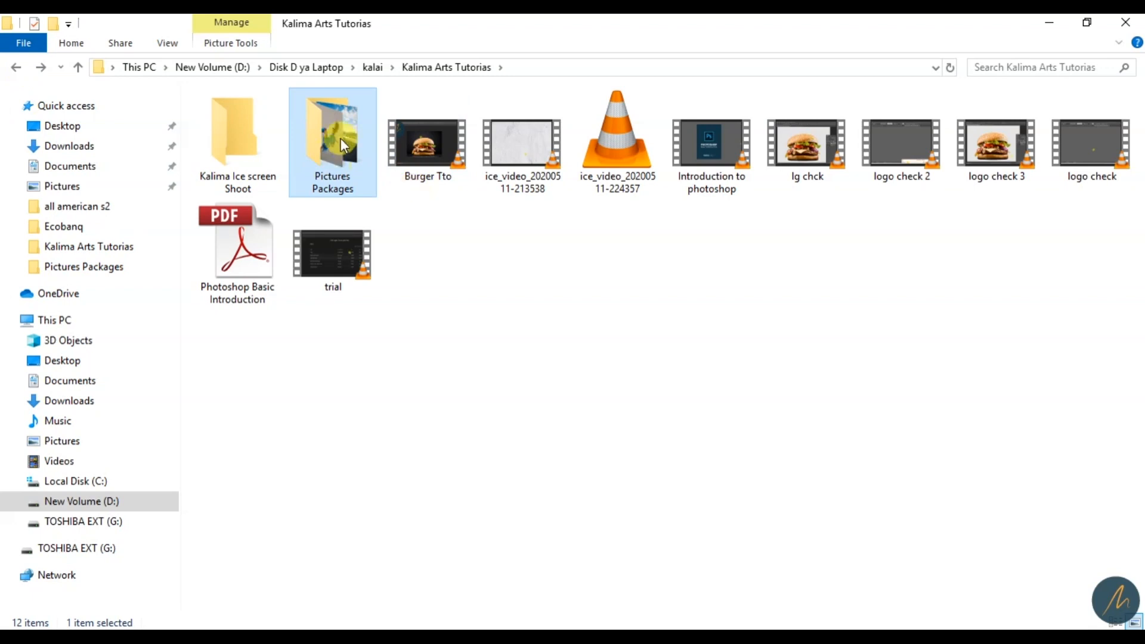
pyautogui.doubleClick(342, 134)
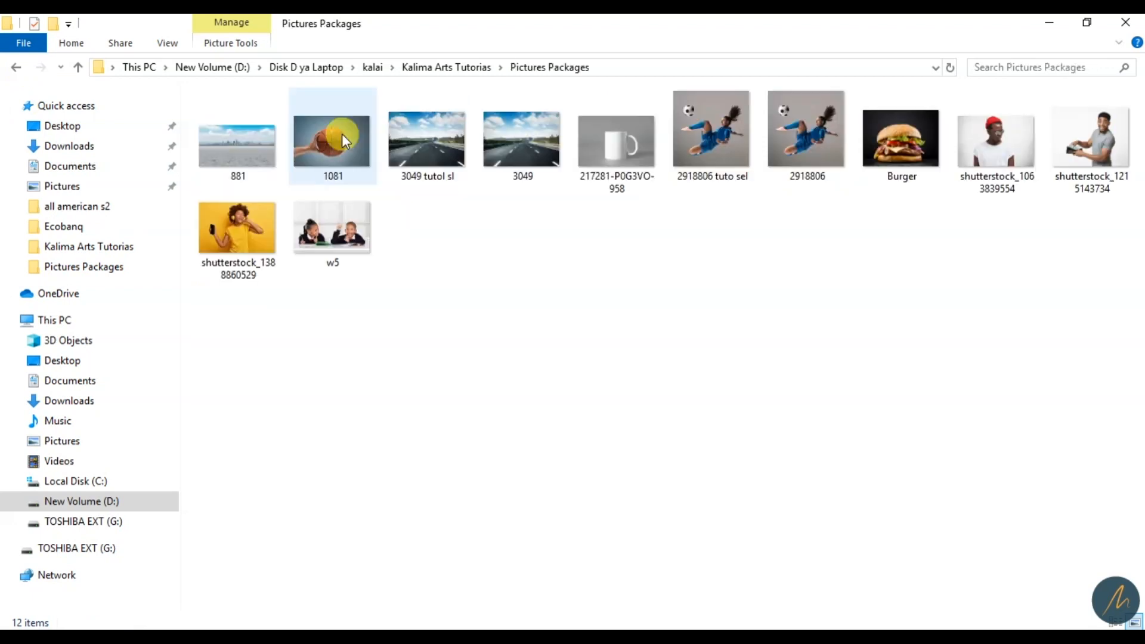
pyautogui.click(232, 173)
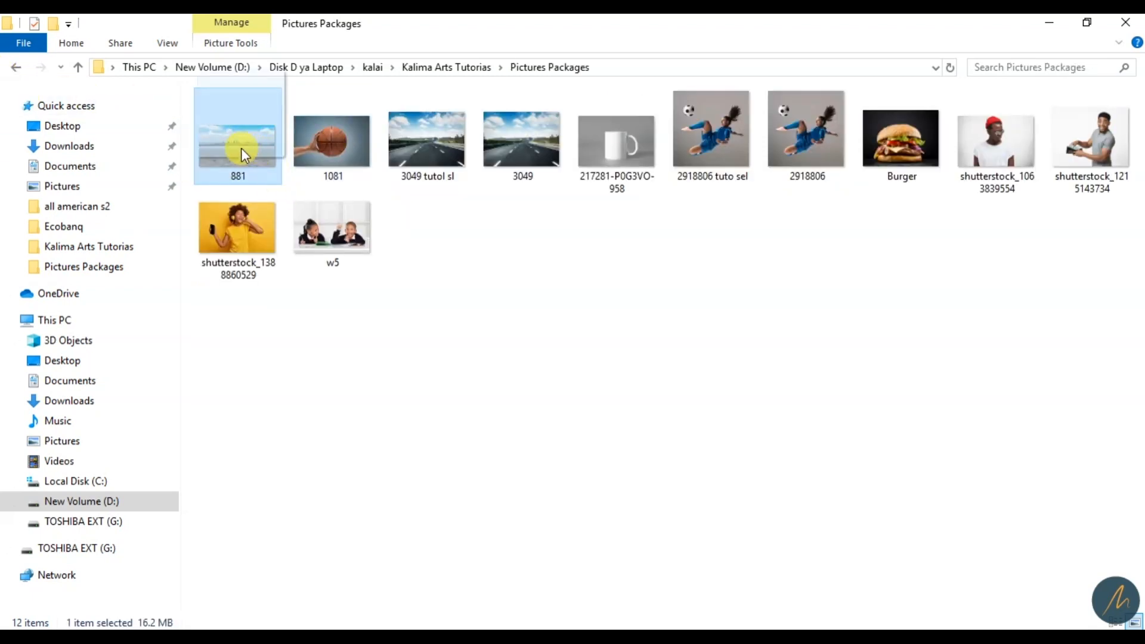
pyautogui.moveTo(240, 148); pyautogui.dragTo(884, 62)
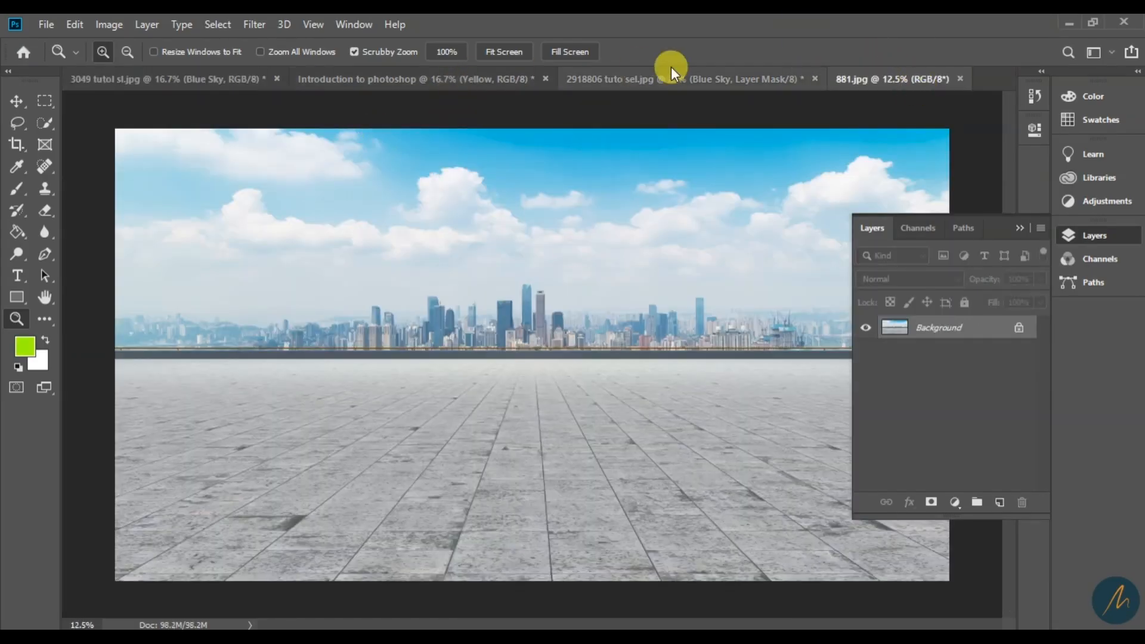
# Step: Copy the masked Blue Sky layer from the 2918806 tuto sel document into the 881 picture with the Move tool
pyautogui.click(693, 70)
pyautogui.press('v')
pyautogui.moveTo(592, 358); pyautogui.dragTo(544, 366)
# Step: Scale the footballer and ball layer to about 119.5% and place it near the centre of the plaza picture
pyautogui.hotkey('ctrl', 't')
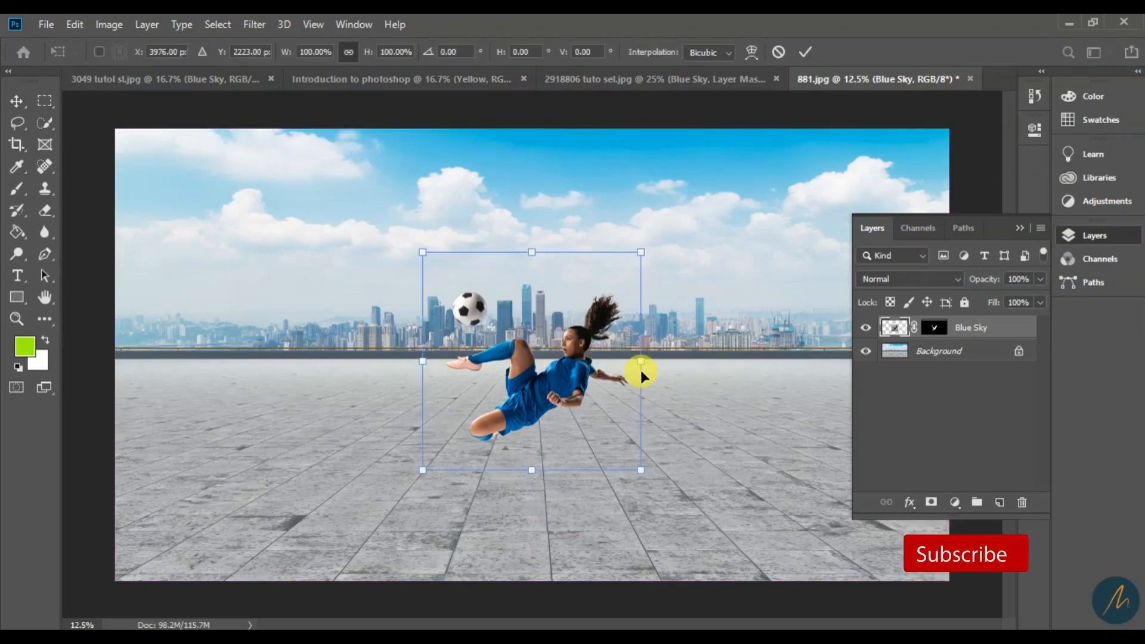
pyautogui.moveTo(634, 364); pyautogui.dragTo(684, 354)
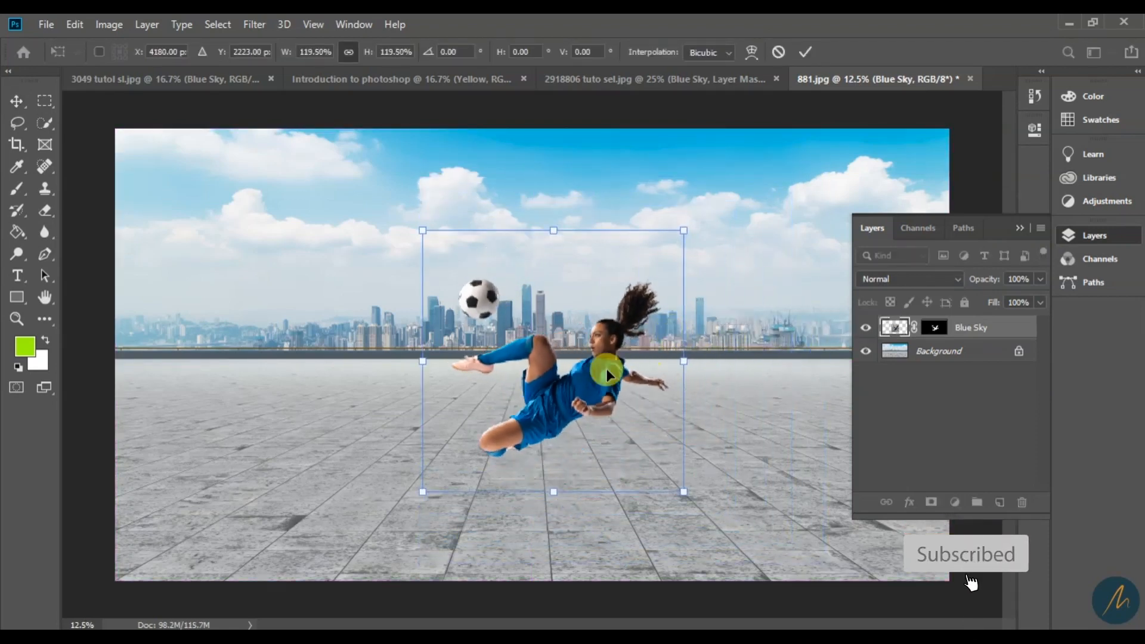
pyautogui.moveTo(606, 350); pyautogui.dragTo(559, 387)
pyautogui.press('Return')
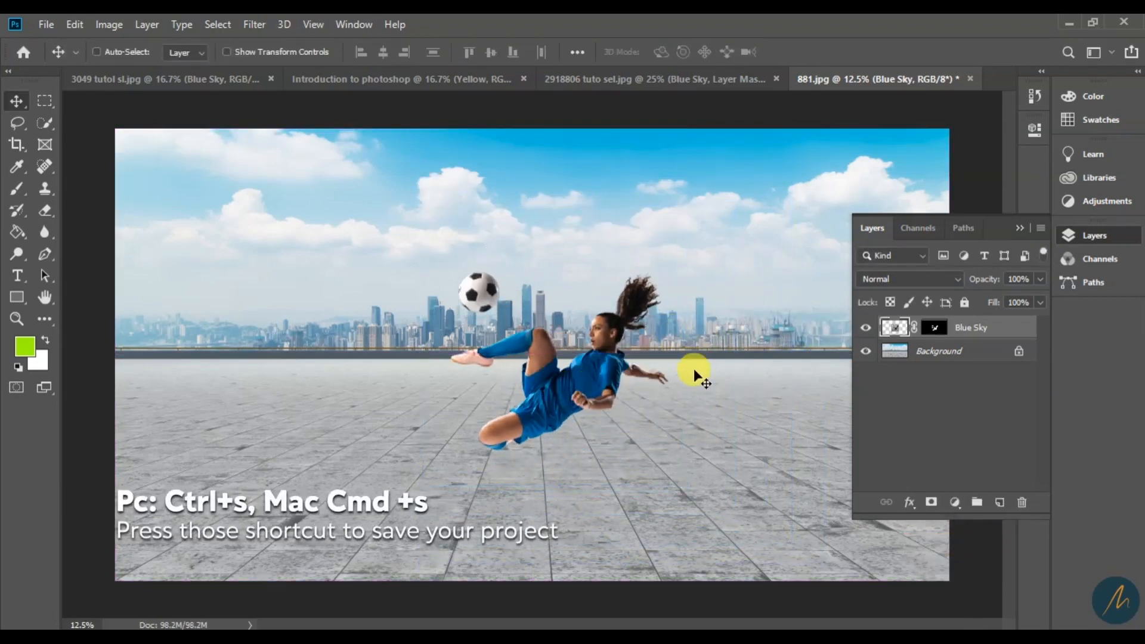
# Step: Enlarge the footballer and ball layer further with Free Transform, recentre it over the plaza, and collapse the Layers panel
pyautogui.hotkey('ctrl', 't')
pyautogui.moveTo(685, 376); pyautogui.dragTo(799, 354)
pyautogui.moveTo(629, 389); pyautogui.dragTo(596, 388)
pyautogui.press('Return')
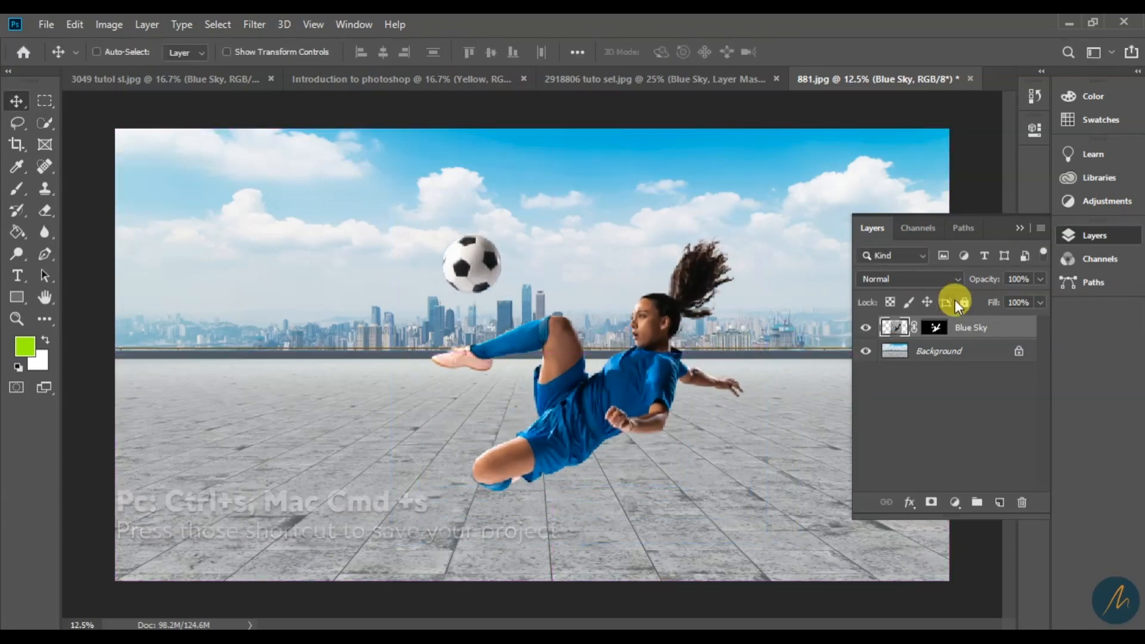
pyautogui.click(1021, 226)
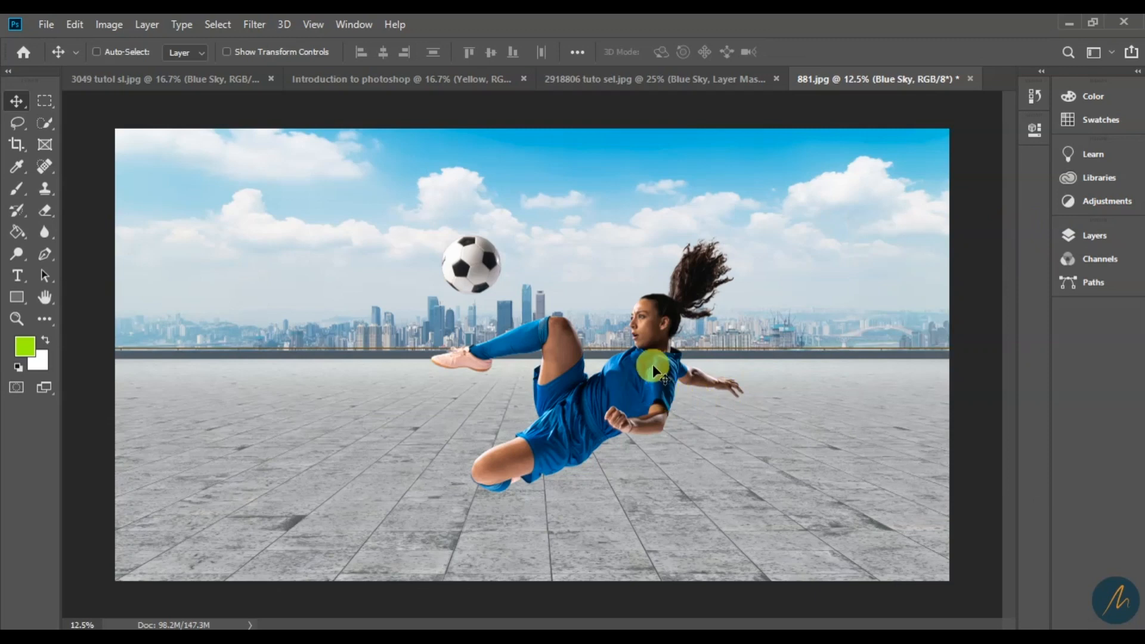
# Step: Move the footballer and ball slightly up and left, scale the layer to about 134%, and recentre it in the picture
pyautogui.moveTo(656, 366); pyautogui.dragTo(638, 352)
pyautogui.hotkey('ctrl', 't')
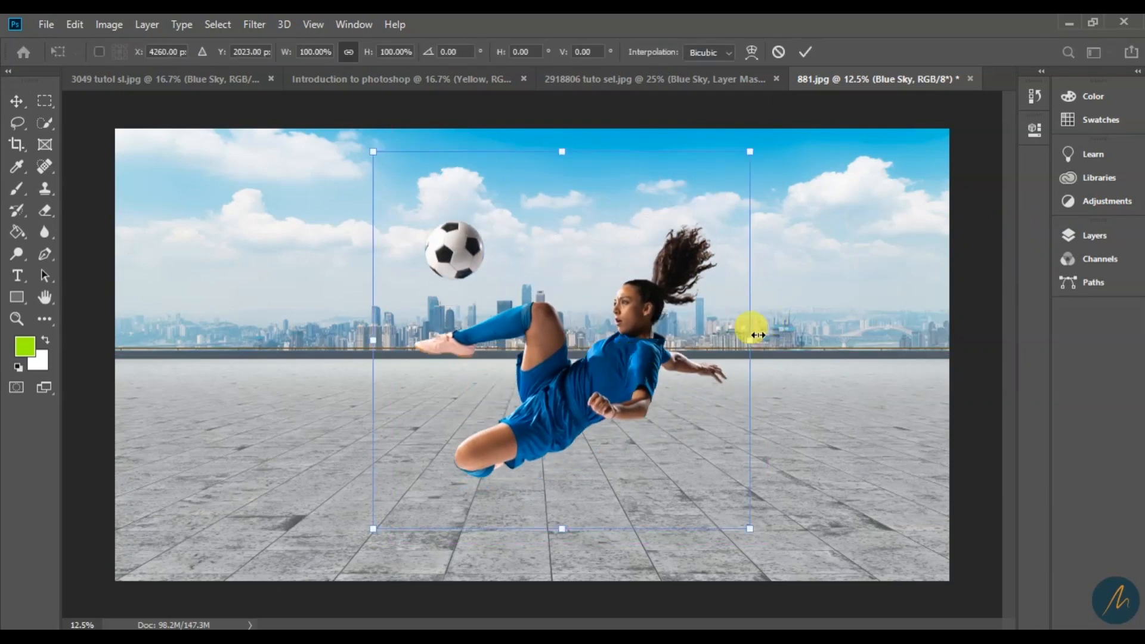
pyautogui.moveTo(750, 335); pyautogui.dragTo(843, 337)
pyautogui.moveTo(703, 365); pyautogui.dragTo(652, 377)
pyautogui.moveTo(798, 345); pyautogui.dragTo(835, 328)
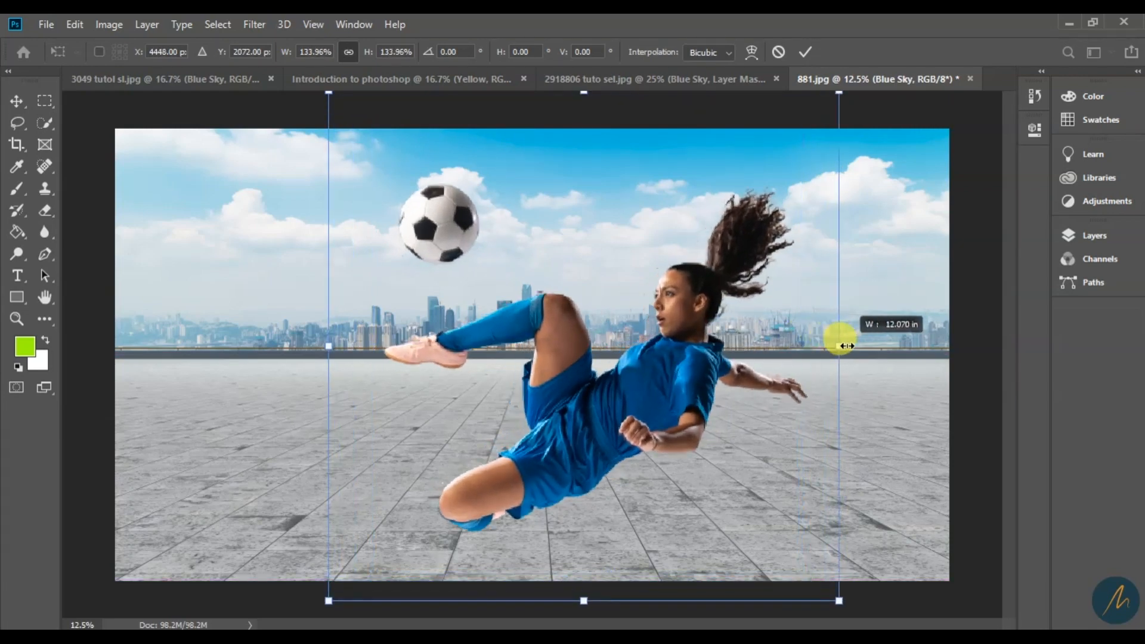
pyautogui.moveTo(651, 373); pyautogui.dragTo(636, 391)
pyautogui.press('Return')
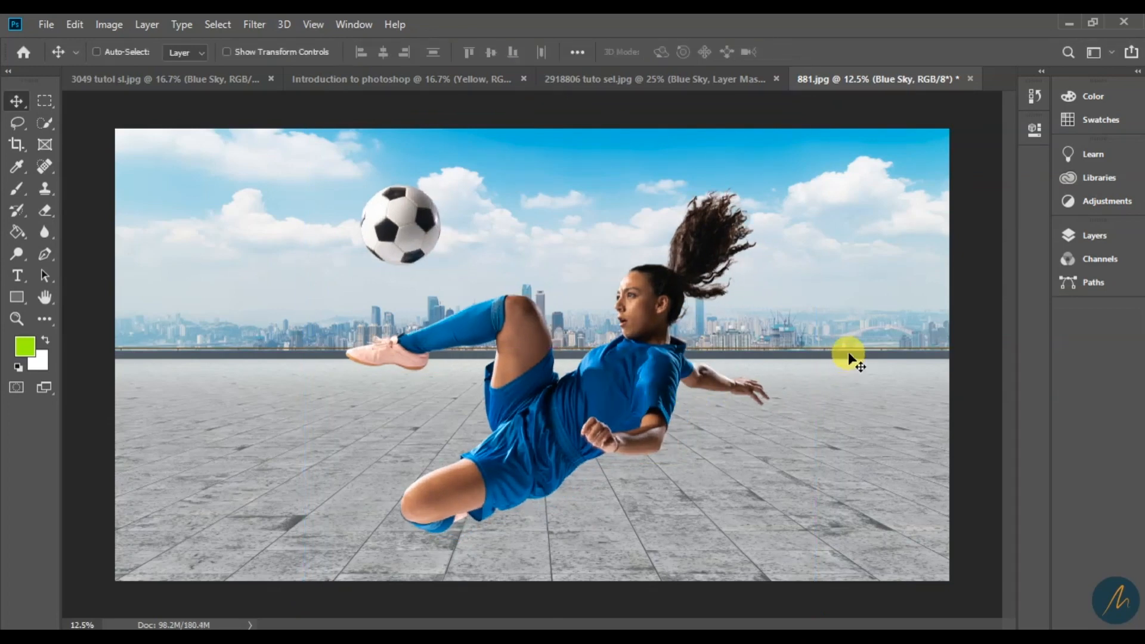
# Step: Examine the cut-out edges of the hair, shorts, leg and hand up close against the city background
pyautogui.press('z')
pyautogui.keyDown('alt'); pyautogui.click(662, 377); pyautogui.keyUp('alt')
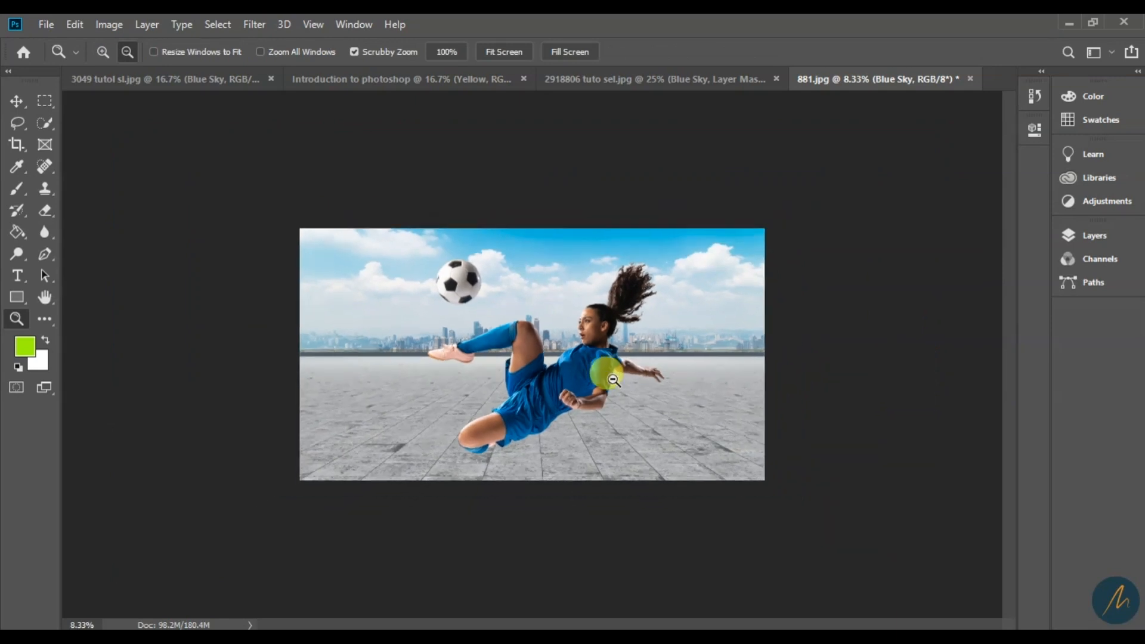
pyautogui.click(674, 382)
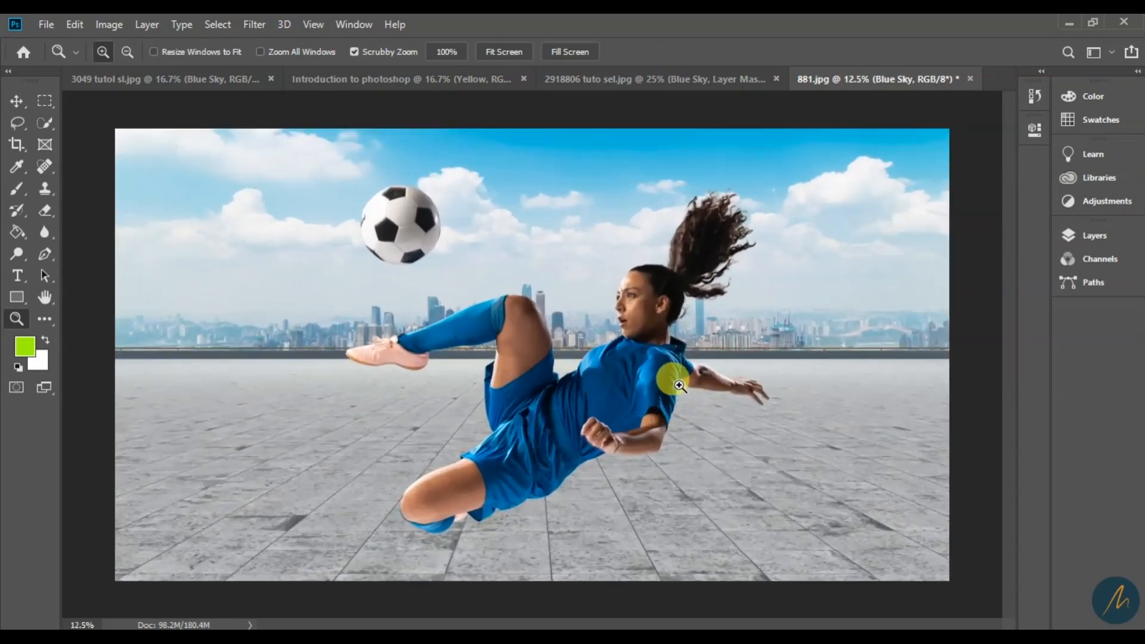
pyautogui.click(709, 312)
pyautogui.click(711, 310)
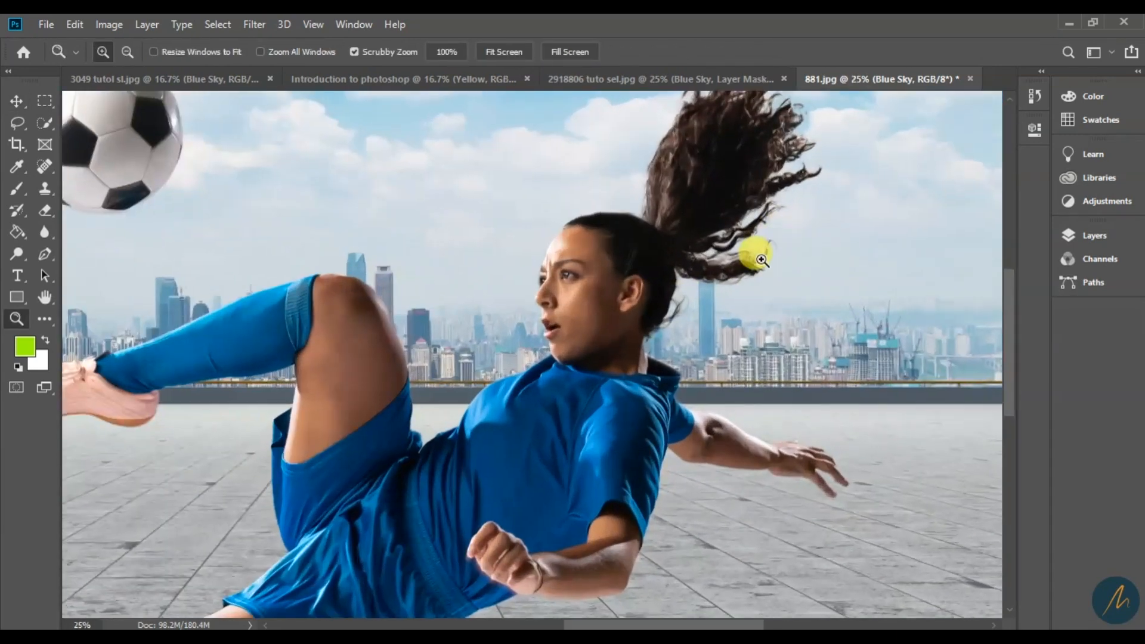
pyautogui.click(759, 260)
pyautogui.click(755, 456)
pyautogui.moveTo(669, 283)
pyautogui.mouseDown()
pyautogui.moveTo(599, 420)
pyautogui.moveTo(652, 326)
pyautogui.moveTo(615, 476)
pyautogui.mouseUp()
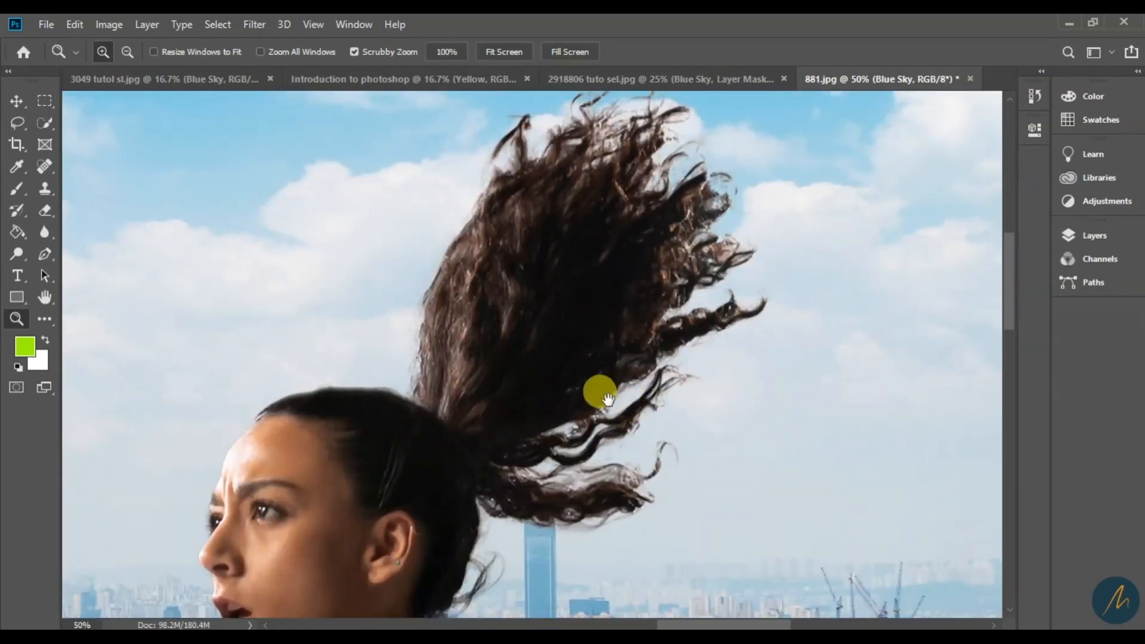
pyautogui.moveTo(501, 475); pyautogui.dragTo(674, 286)
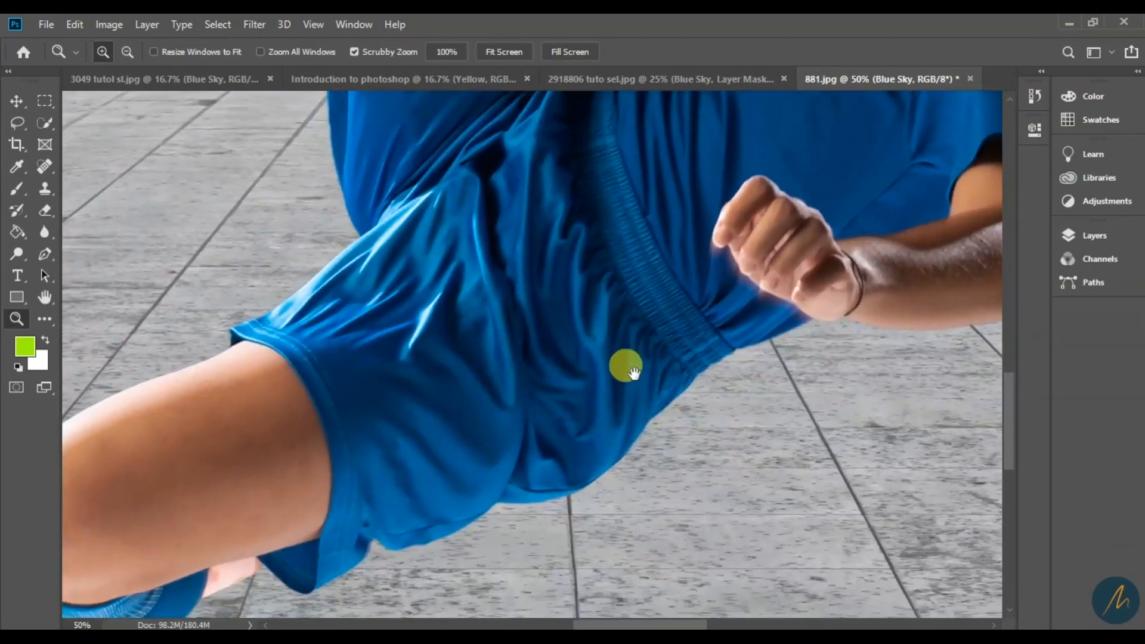
pyautogui.moveTo(633, 373); pyautogui.dragTo(807, 435)
pyautogui.scroll(-4, 805, 438)
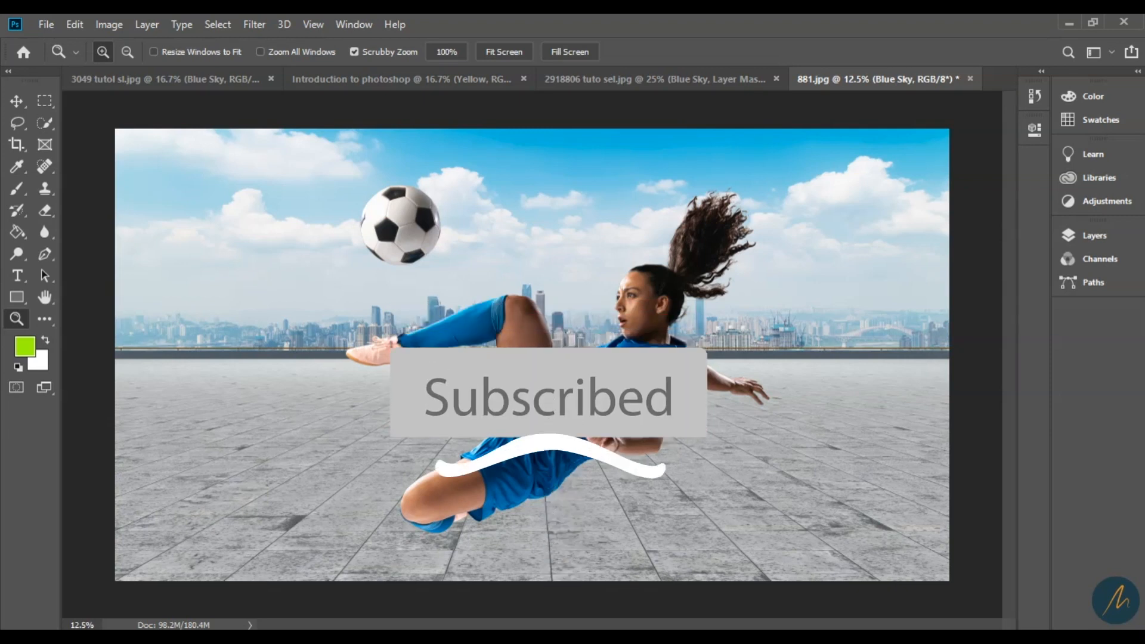
pyautogui.click(458, 197)
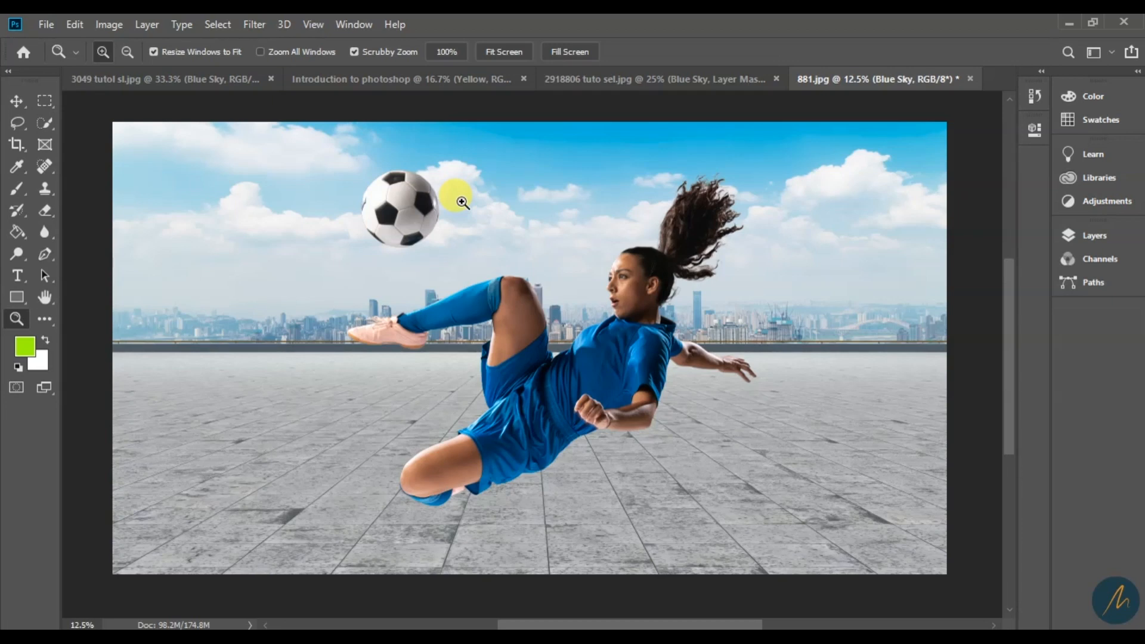
pyautogui.click(371, 427)
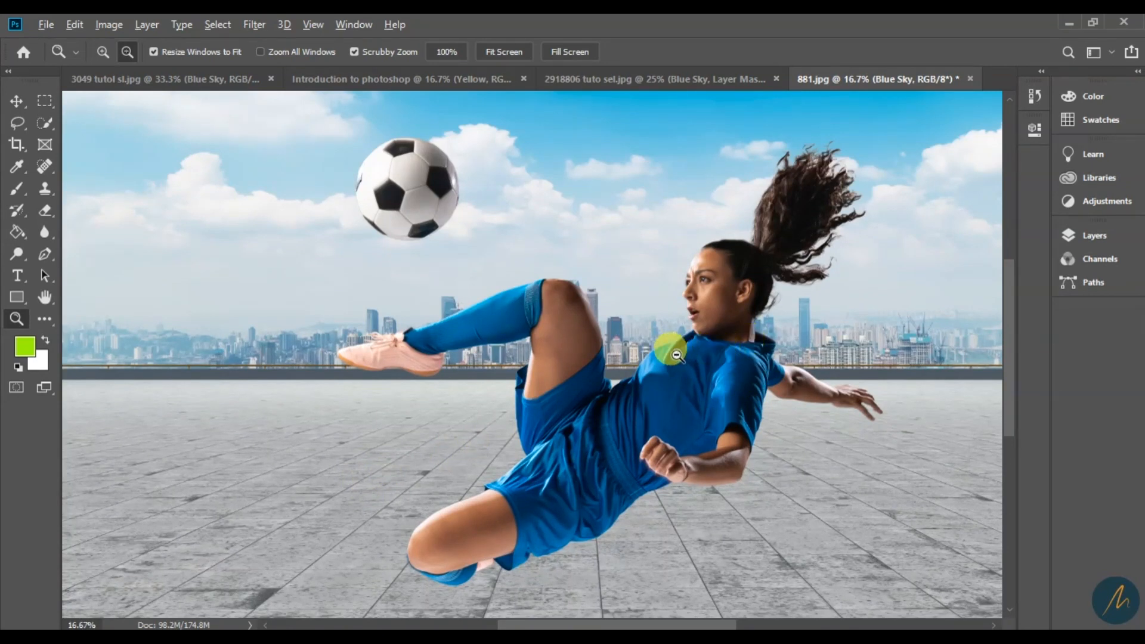
pyautogui.keyDown('alt'); pyautogui.click(632, 371); pyautogui.keyUp('alt')
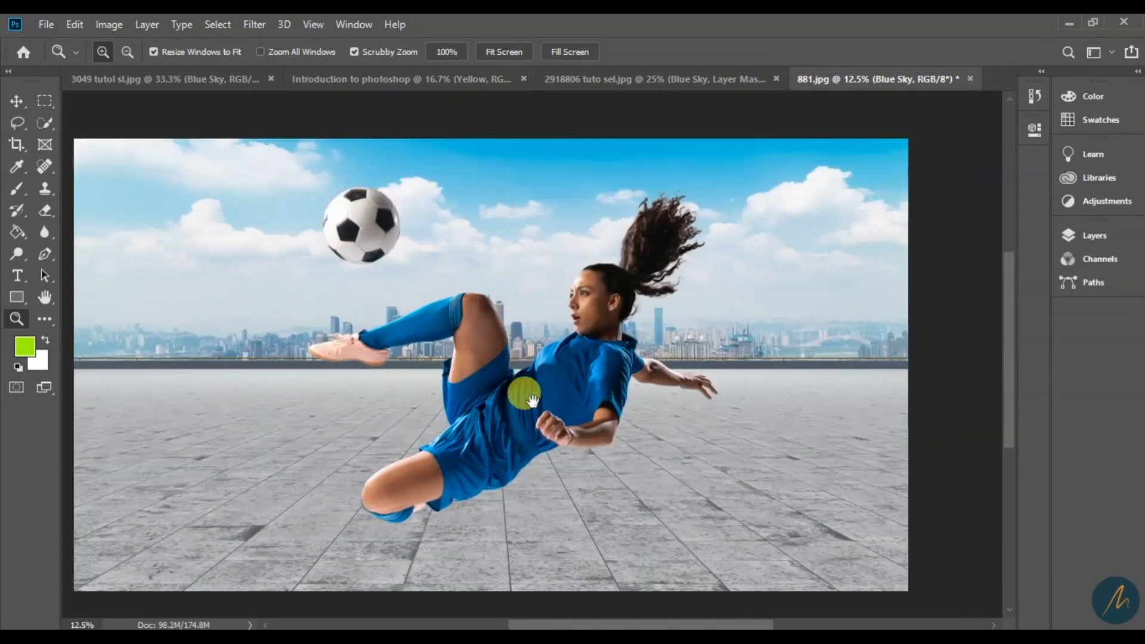
pyautogui.moveTo(531, 398); pyautogui.dragTo(596, 400)
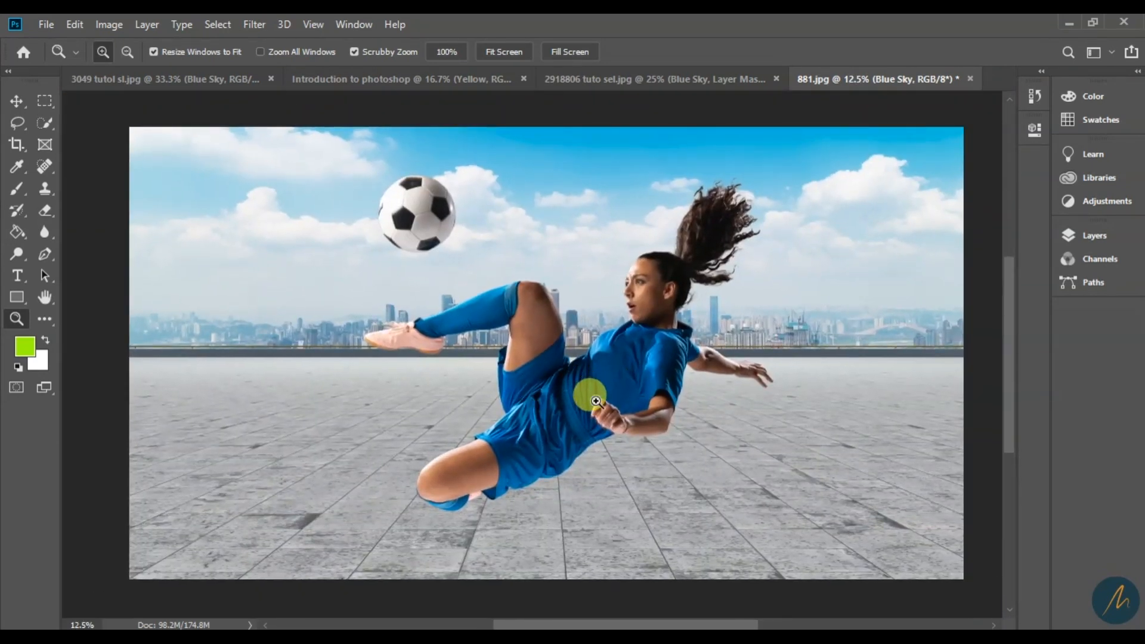